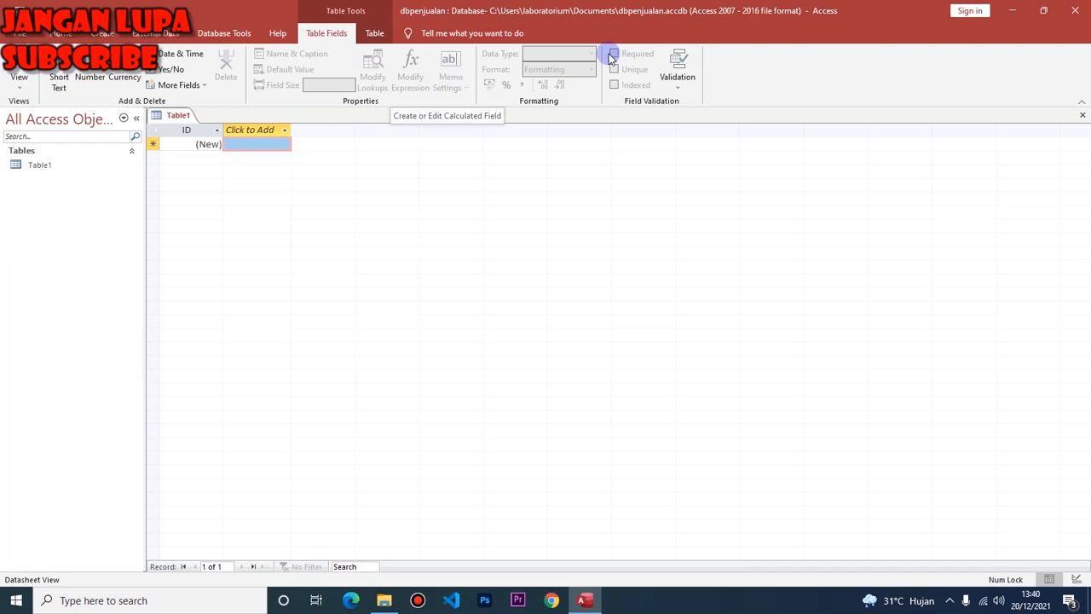
# Look over the File and Create tabs, then open Table1's View list from Home.
pyautogui.click(26, 37)
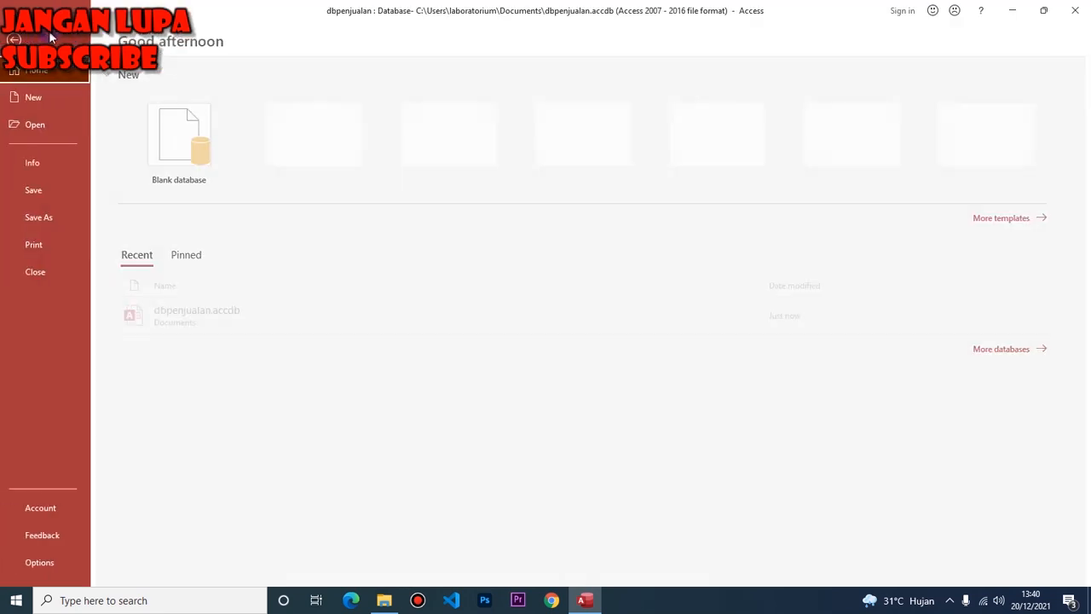
pyautogui.press('Escape')
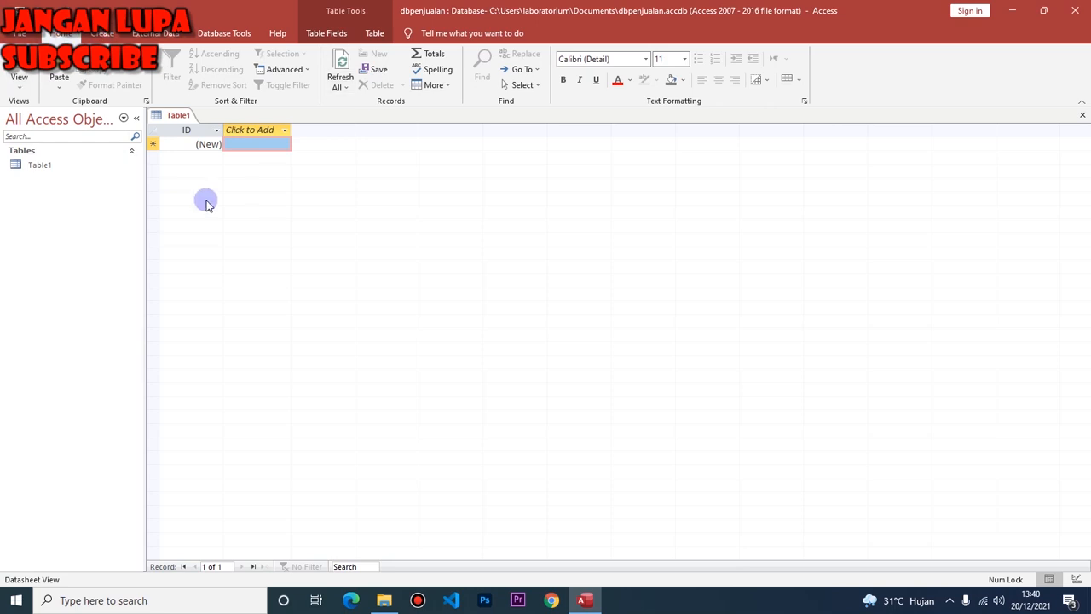
pyautogui.click(104, 34)
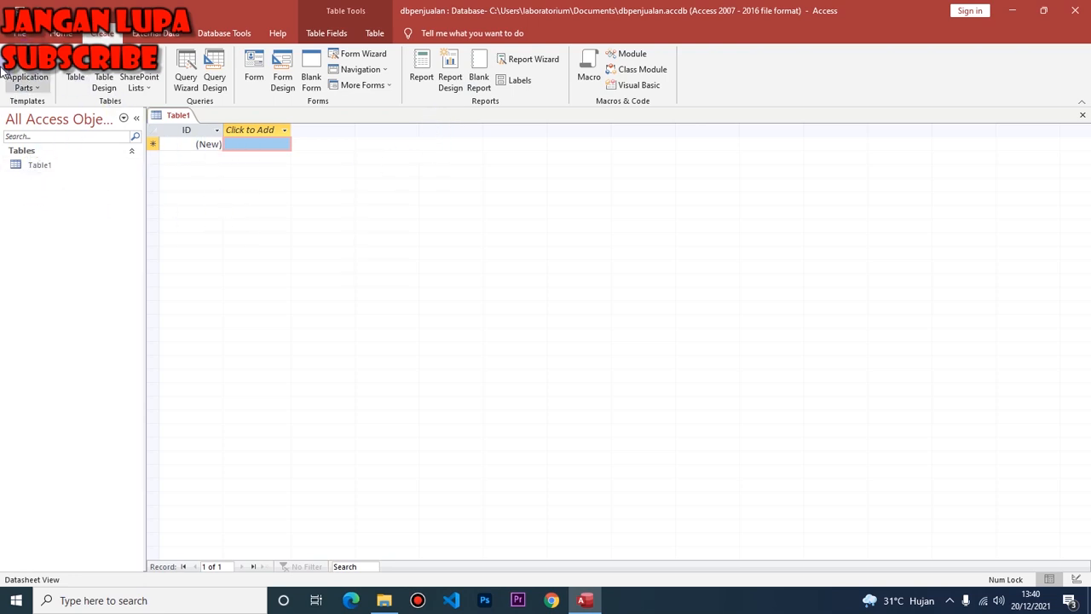
pyautogui.click(60, 32)
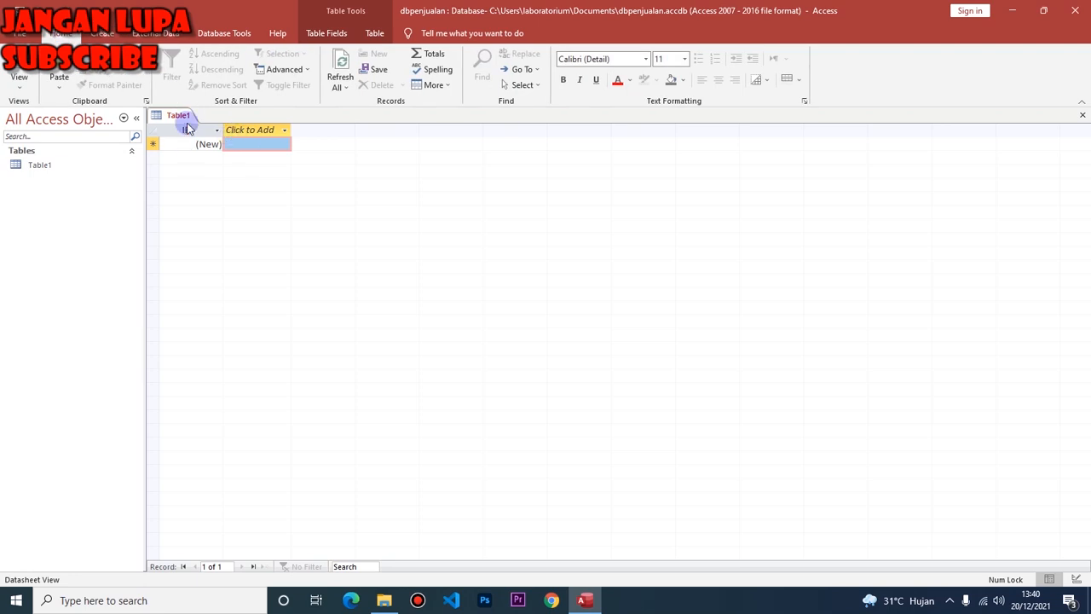
pyautogui.click(19, 81)
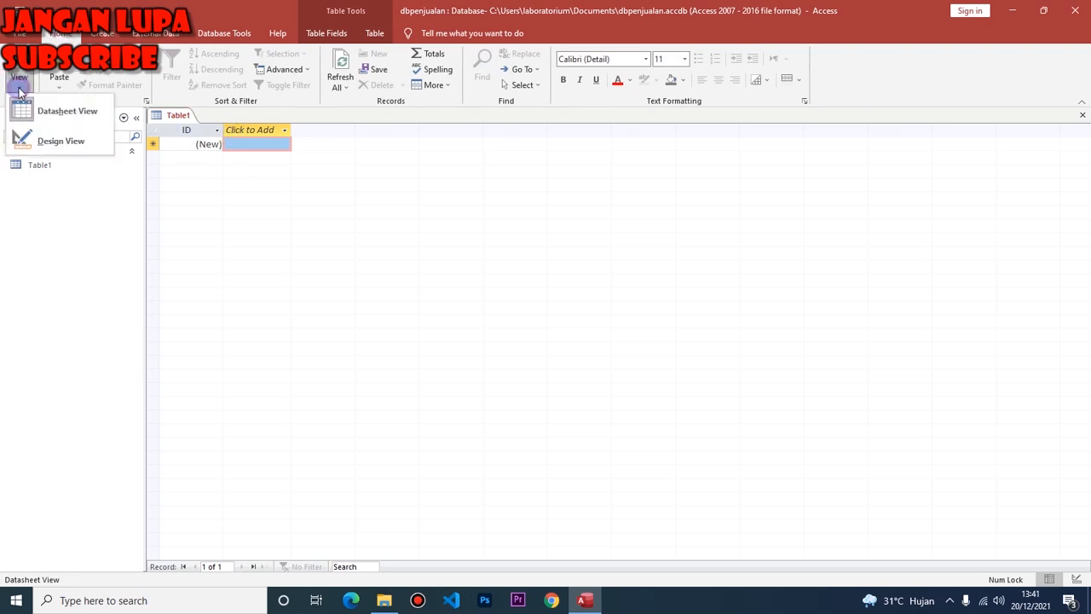
# Switch Table1 to Design View, saving it under the name tbproduk.
pyautogui.click(61, 141)
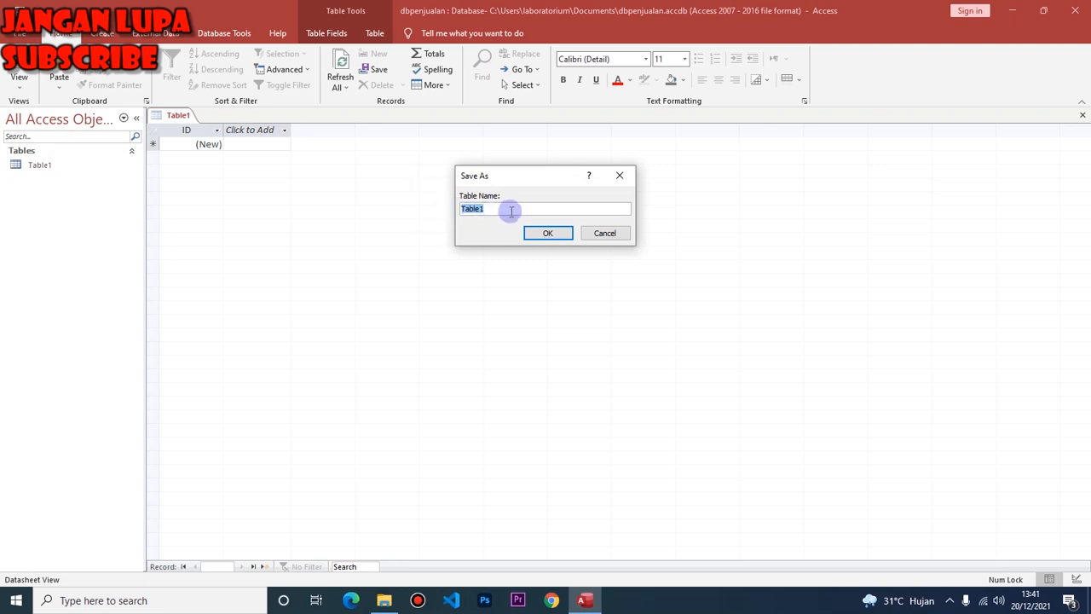
pyautogui.write('t')
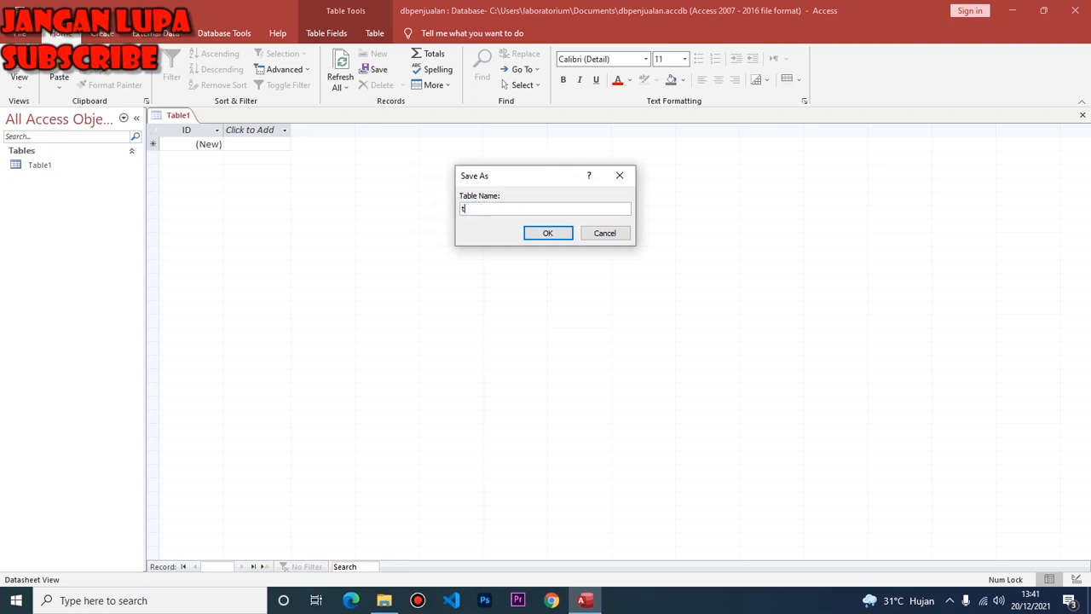
pyautogui.write('bproduk')
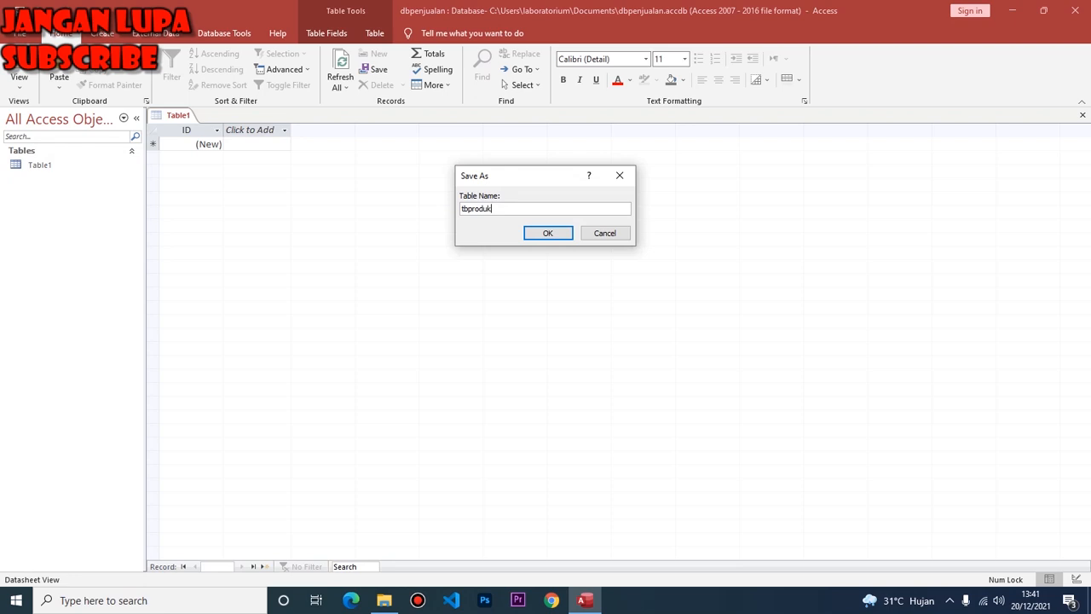
pyautogui.click(550, 233)
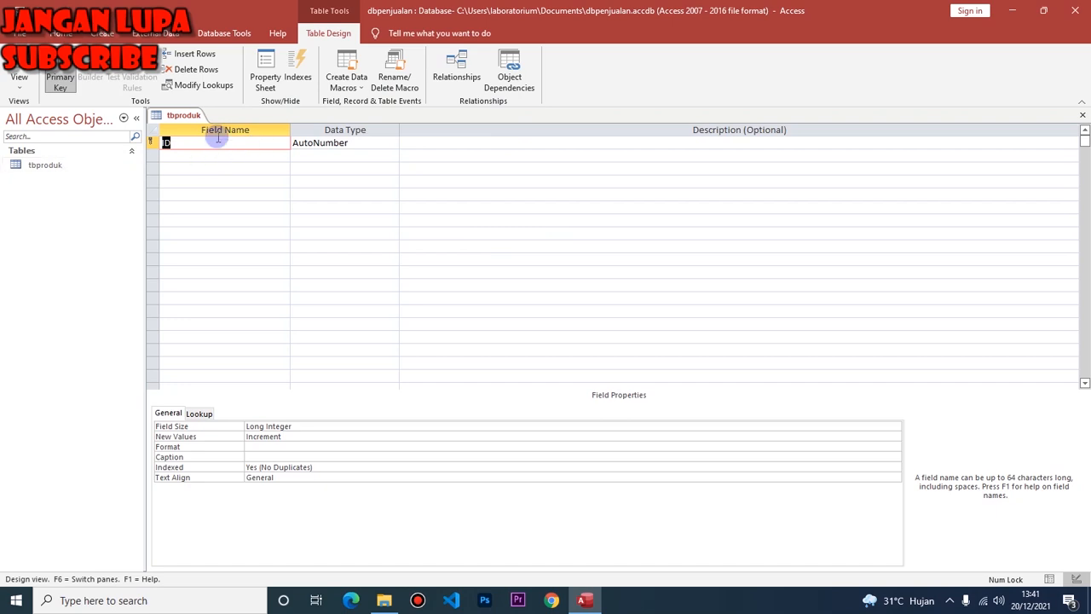
# Rename the ID field to barcode.
pyautogui.write('B')
pyautogui.press('BackSpace')
pyautogui.write('barcode')
pyautogui.click(224, 159)
pyautogui.click(209, 142)
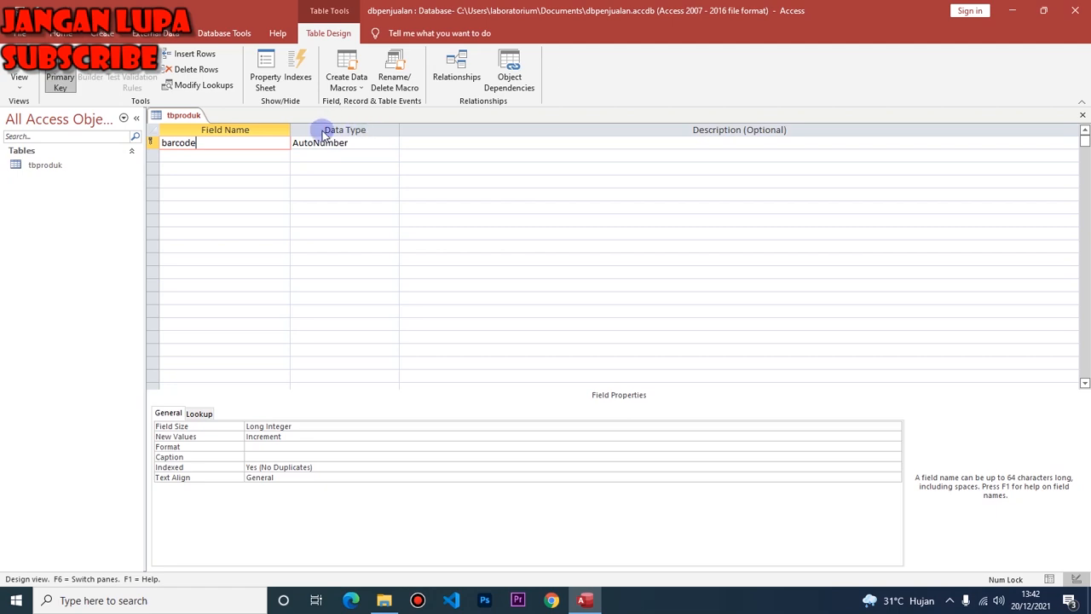
# Set the barcode field's data type to Number.
pyautogui.click(369, 142)
pyautogui.click(392, 143)
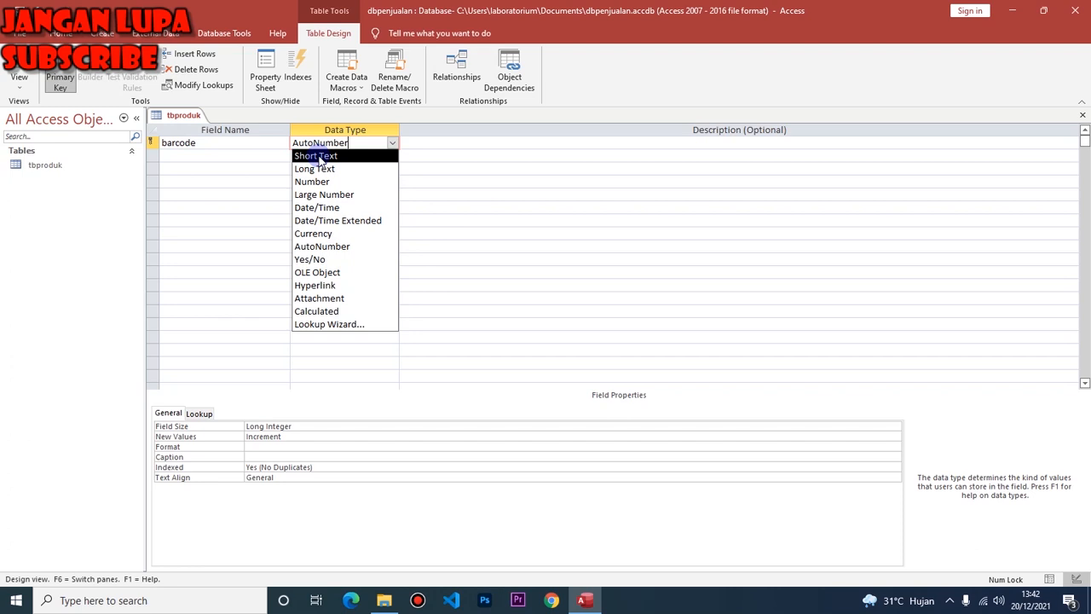
pyautogui.click(311, 181)
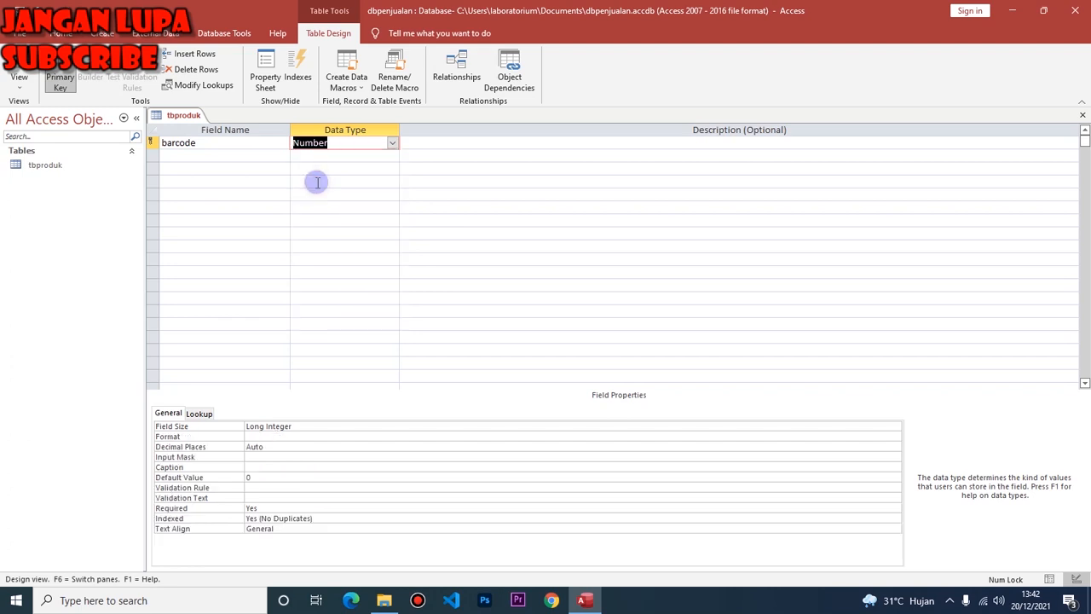
pyautogui.click(257, 153)
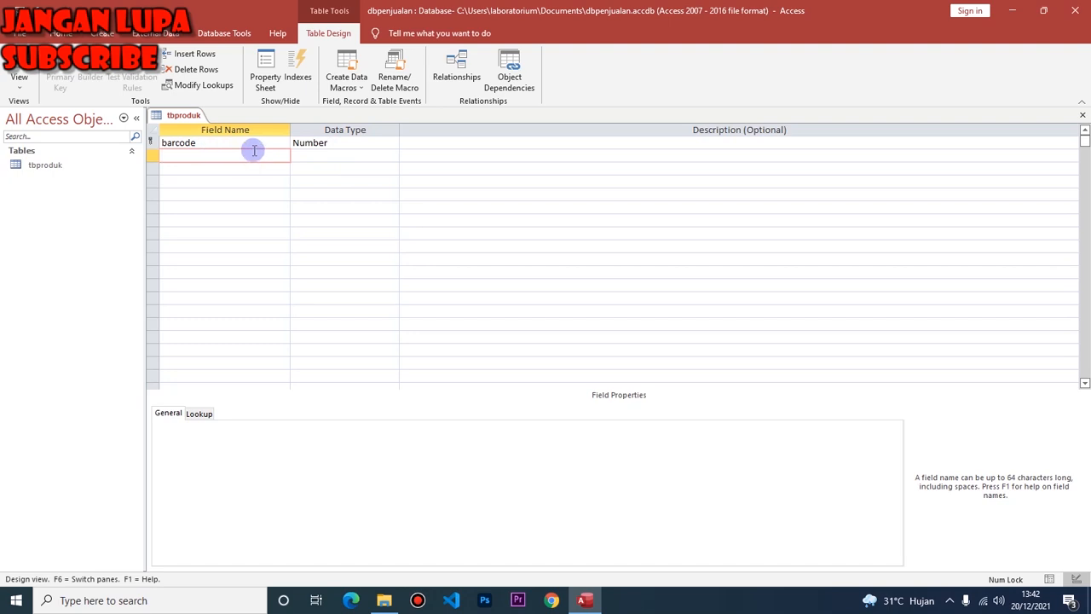
# Add a namabarang Short Text field with field size 30.
pyautogui.write('namabarang')
pyautogui.press('Tab')
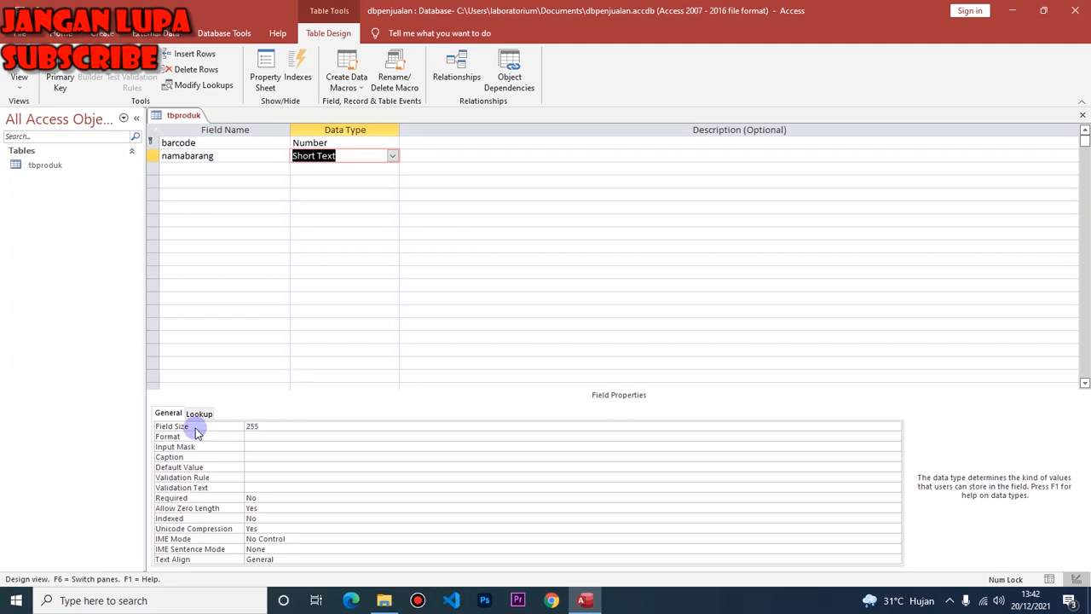
pyautogui.click(265, 423)
pyautogui.moveTo(265, 424); pyautogui.dragTo(226, 424)
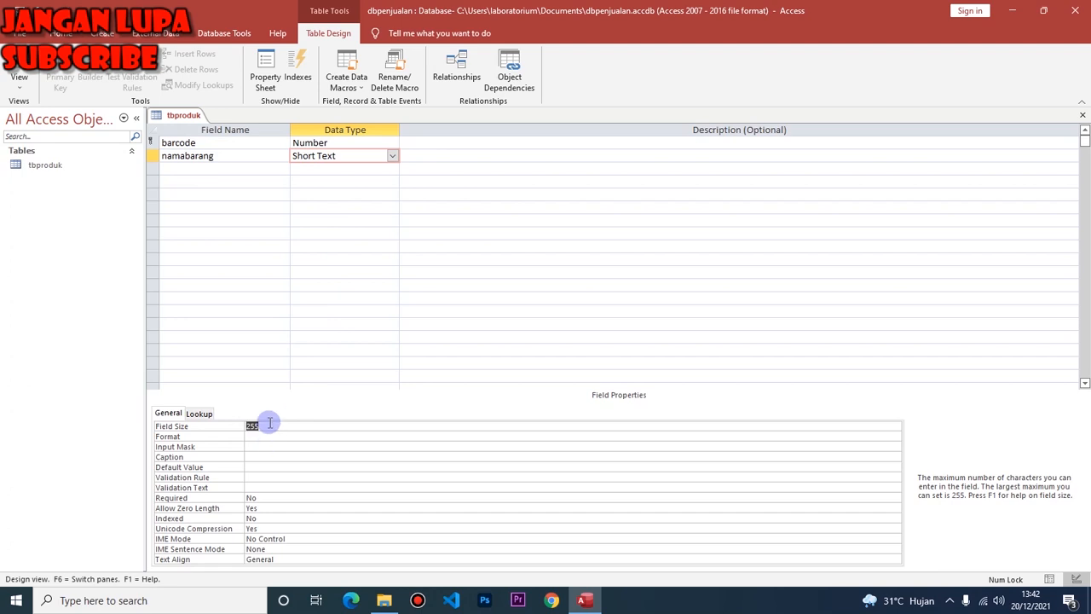
pyautogui.write('5')
pyautogui.click(209, 426)
pyautogui.write('30')
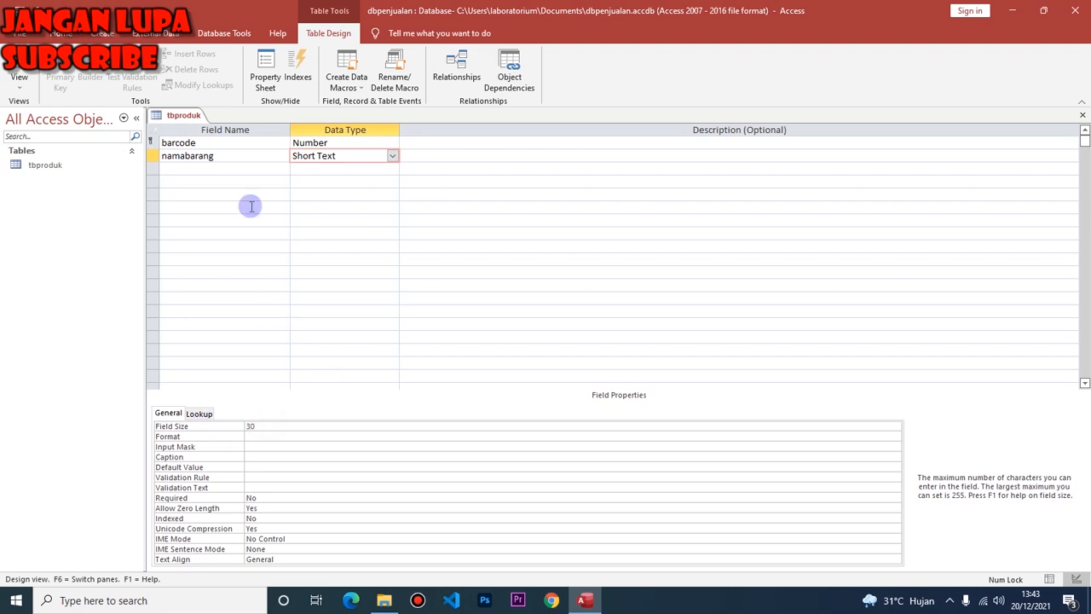
# Add a satuan field with the Short Text data type.
pyautogui.click(250, 164)
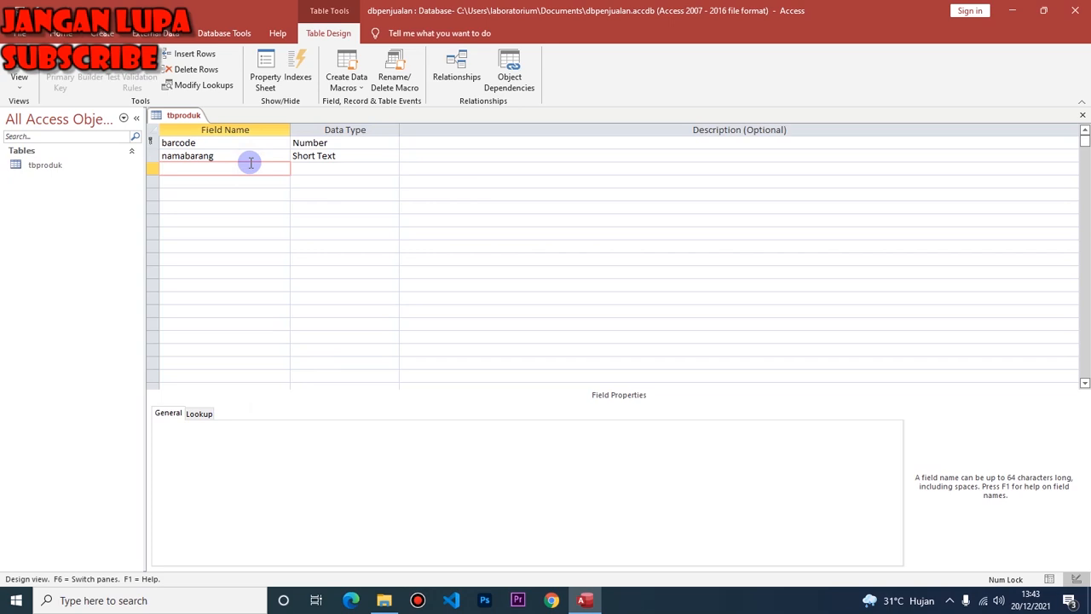
pyautogui.write('satuan')
pyautogui.click(294, 167)
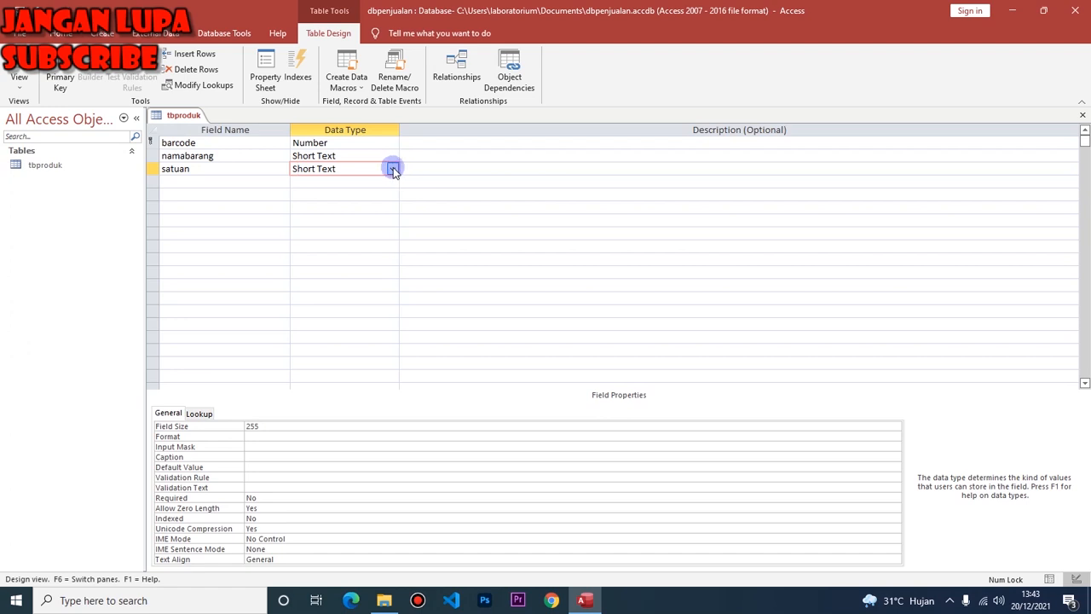
# Set satuan's field size to 10 and add harga as a Currency field.
pyautogui.click(215, 427)
pyautogui.write('10')
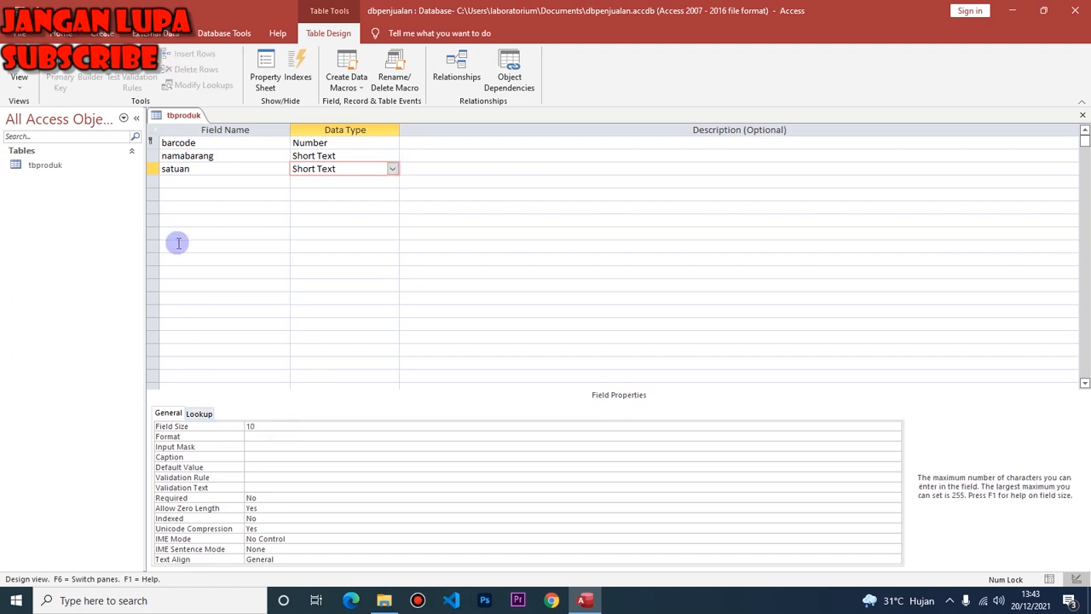
pyautogui.click(201, 180)
pyautogui.write('harga')
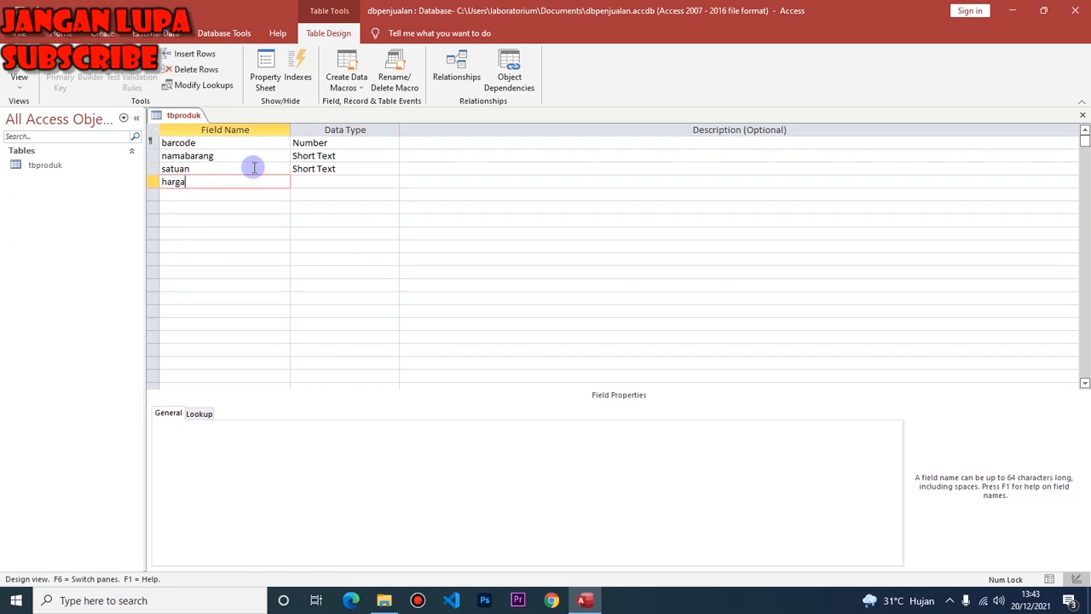
pyautogui.click(328, 180)
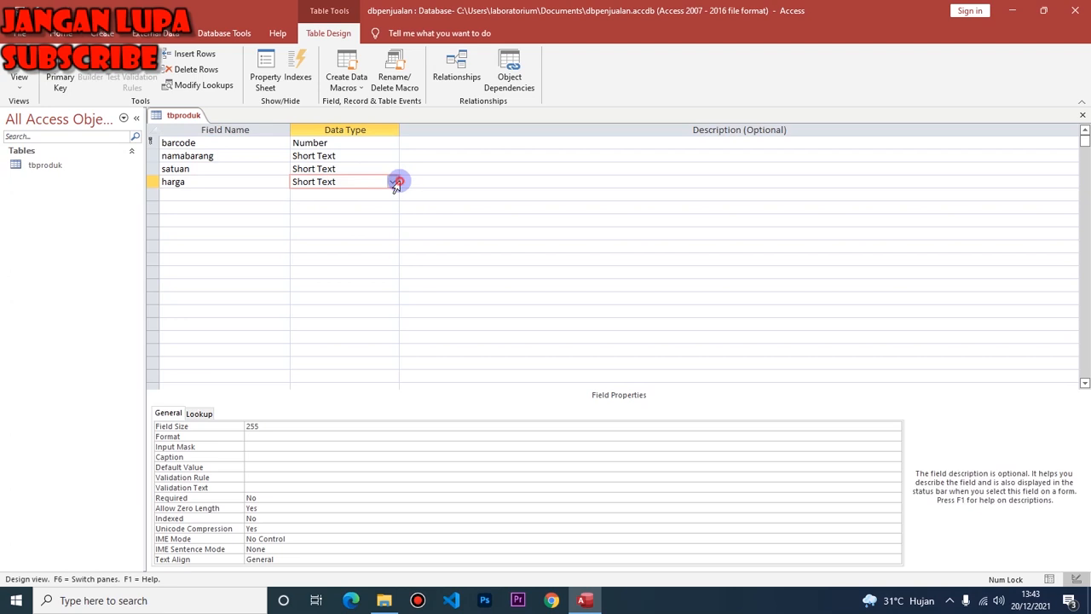
pyautogui.click(394, 182)
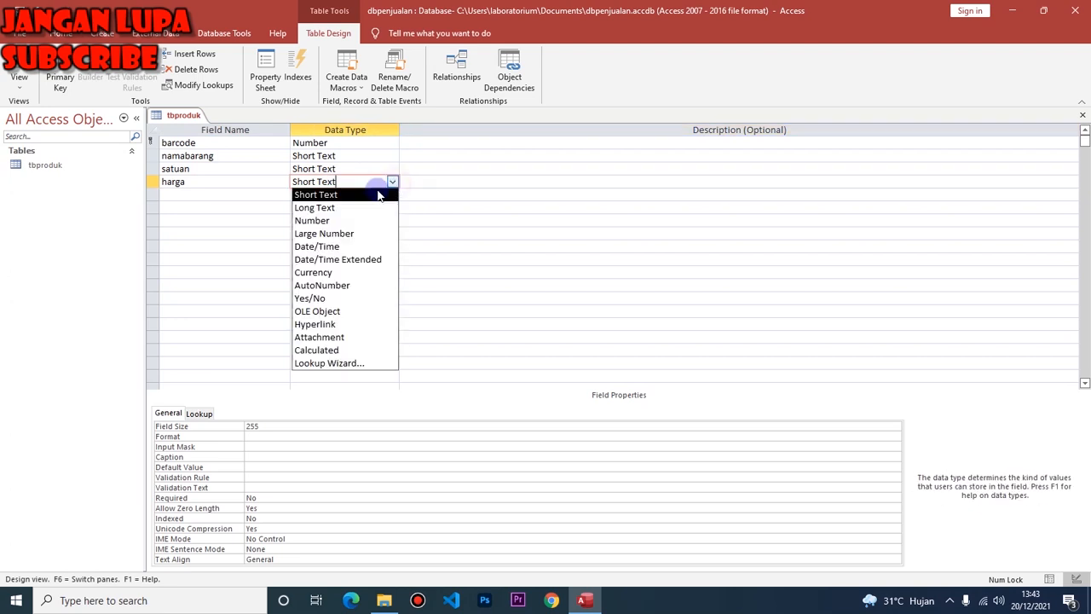
pyautogui.click(318, 273)
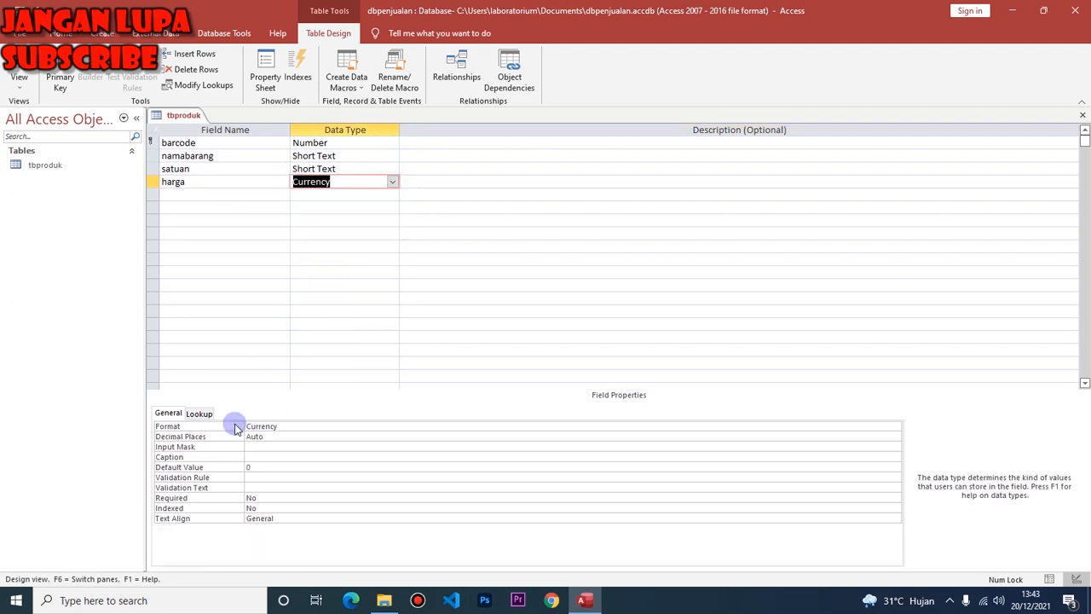
# Add a qty Number field, then toggle the primary key off barcode.
pyautogui.click(177, 194)
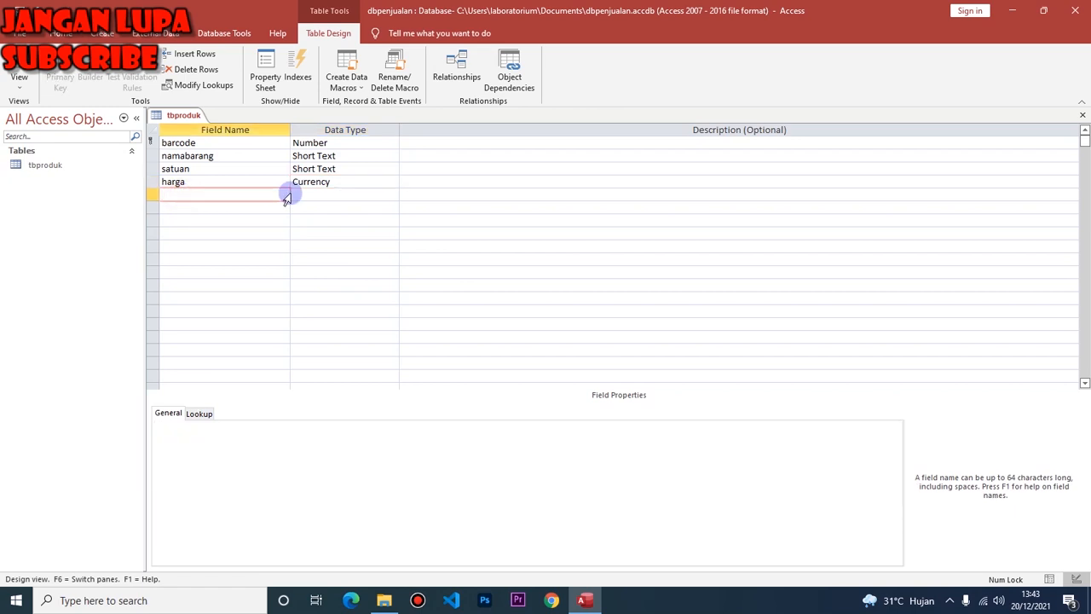
pyautogui.write('qty')
pyautogui.click(320, 195)
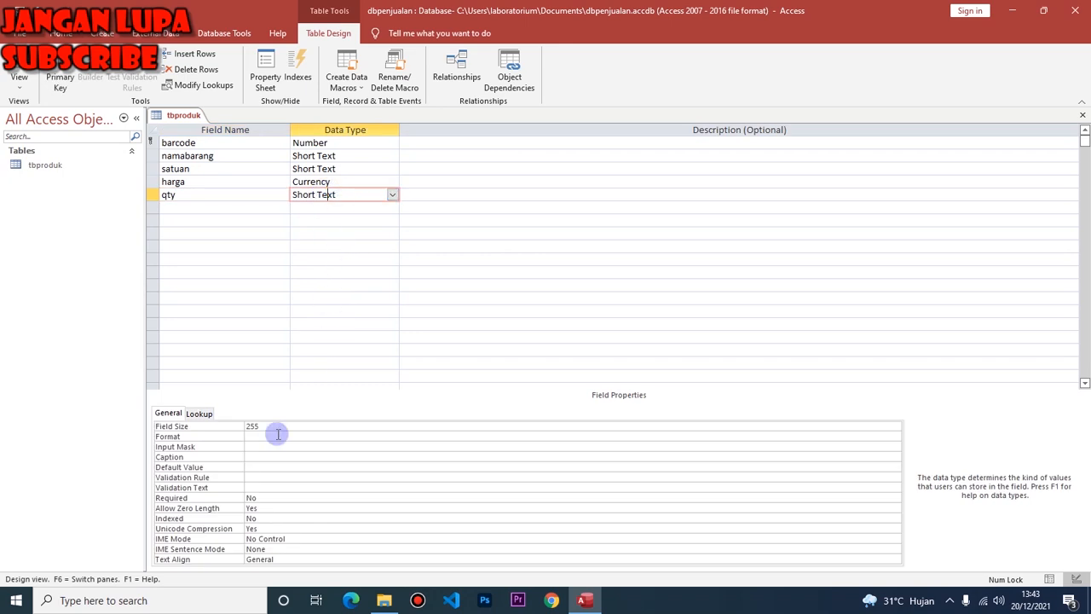
pyautogui.click(232, 427)
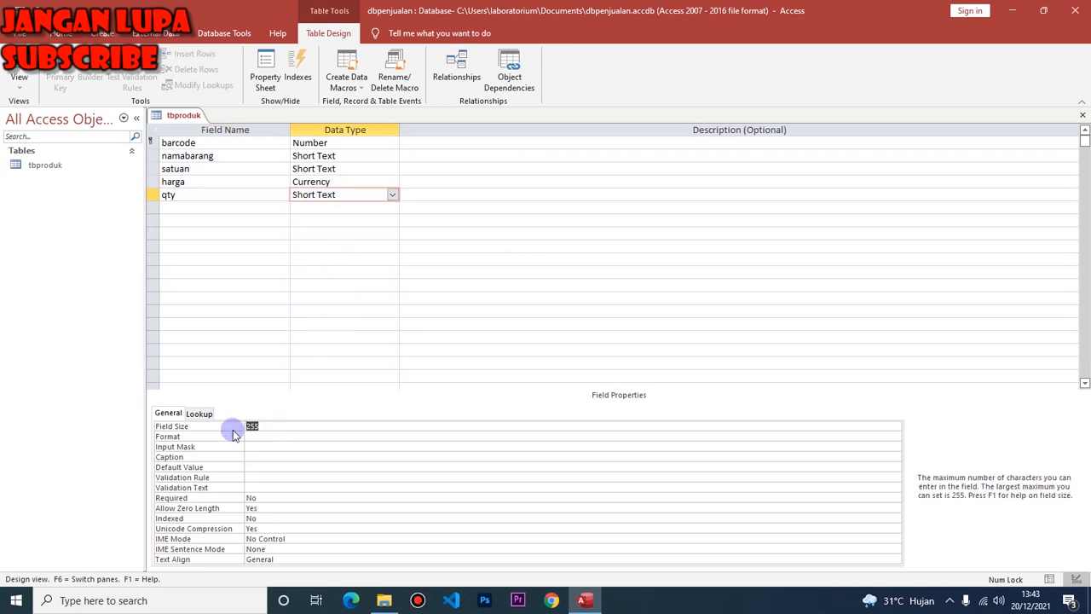
pyautogui.click(394, 195)
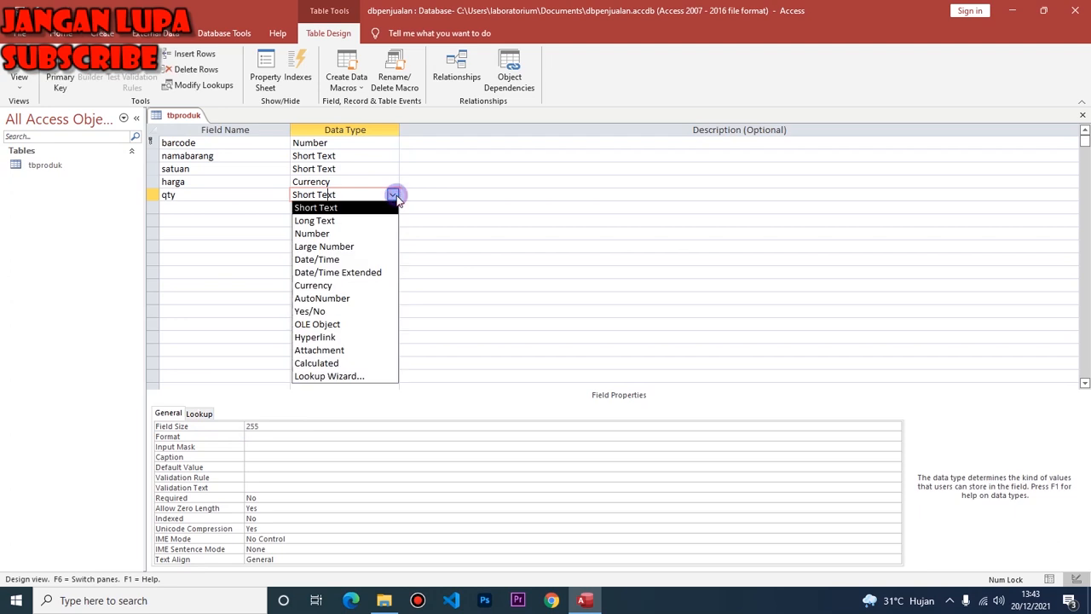
pyautogui.click(328, 233)
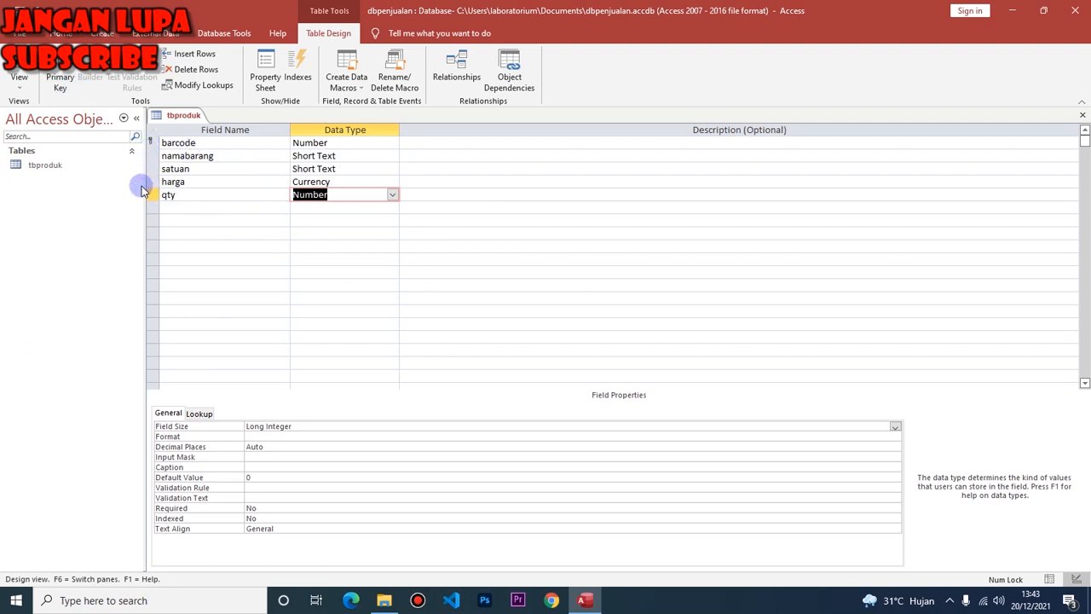
pyautogui.click(151, 143)
pyautogui.click(60, 81)
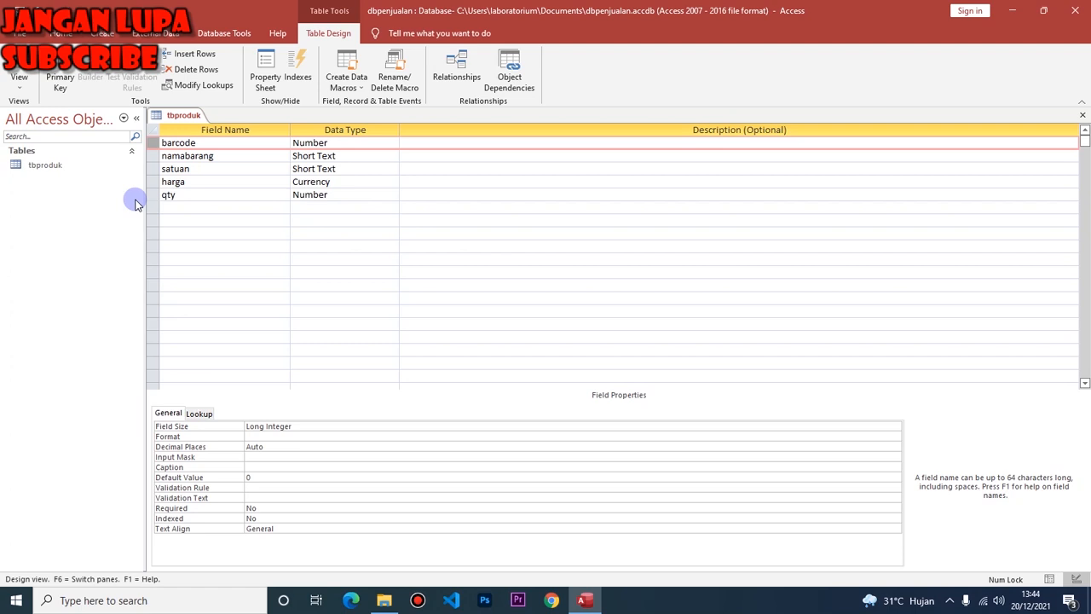
# Make barcode the primary key, save tbproduk and switch to Datasheet View.
pyautogui.click(151, 142)
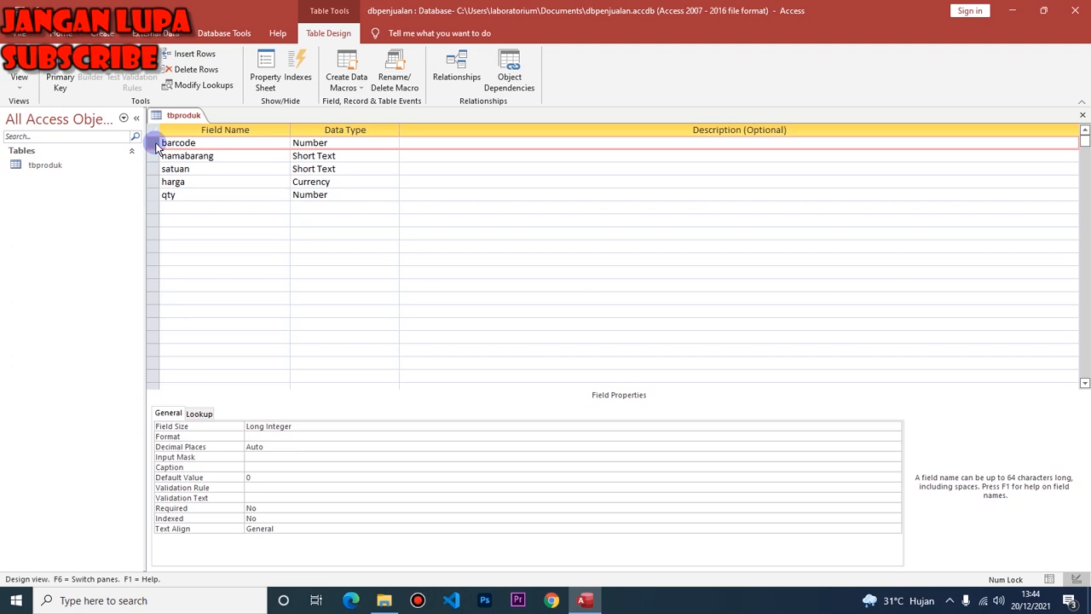
pyautogui.click(59, 78)
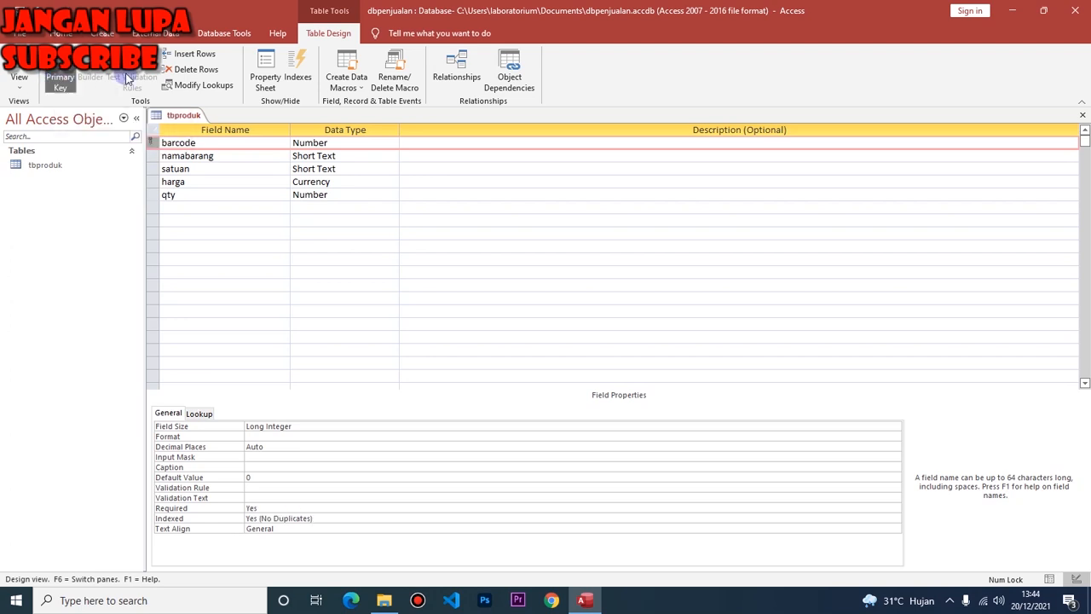
pyautogui.click(61, 80)
pyautogui.click(163, 142)
pyautogui.click(154, 143)
pyautogui.click(19, 72)
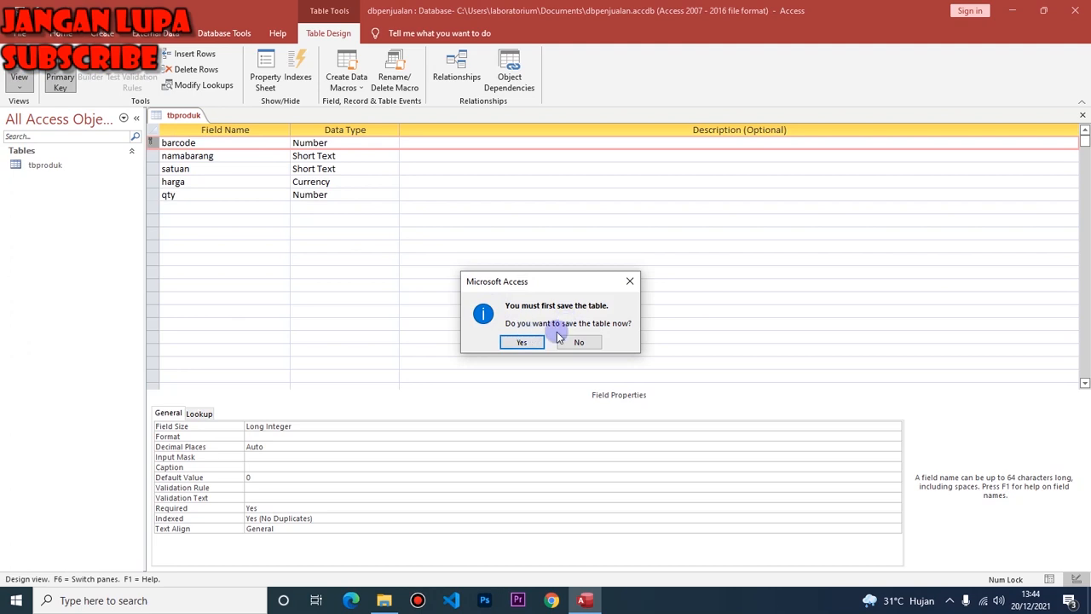
pyautogui.click(525, 344)
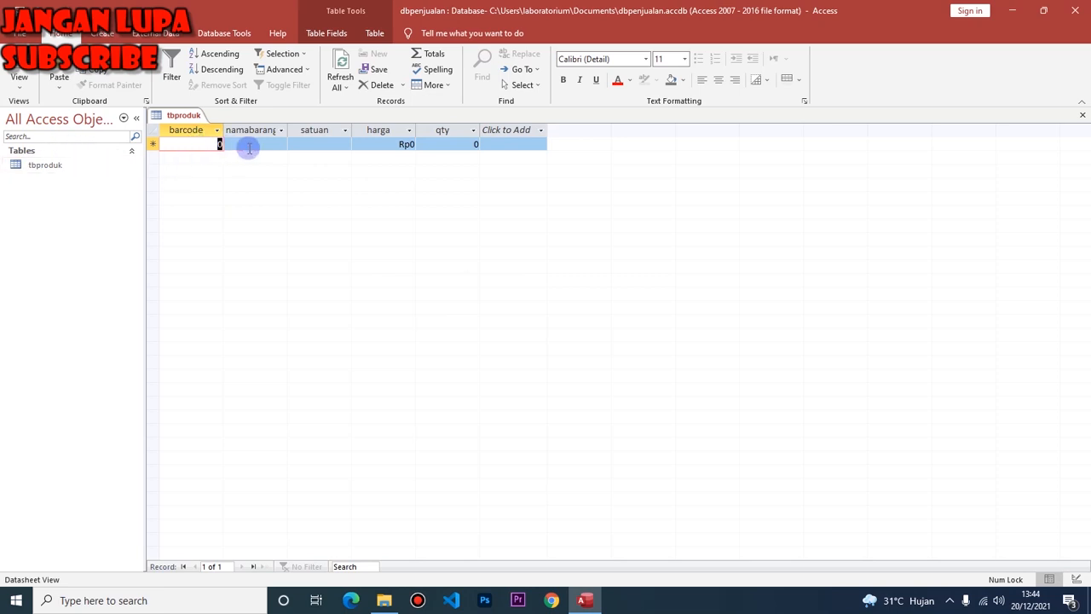
# Enter barcode 111, namabarang lifeboy and satuan rtg in the first record.
pyautogui.write('111')
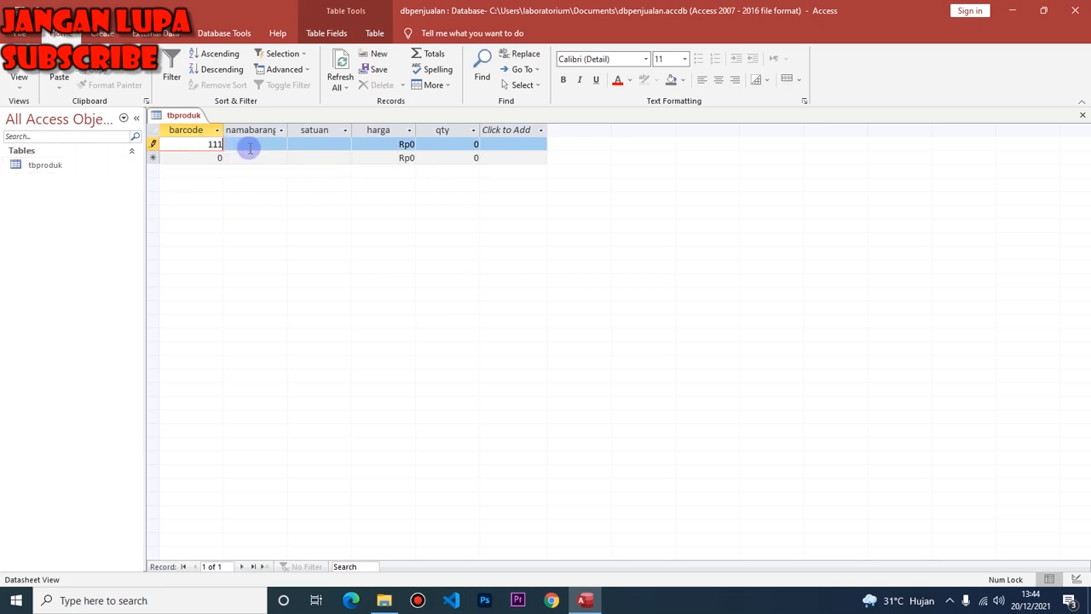
pyautogui.click(249, 148)
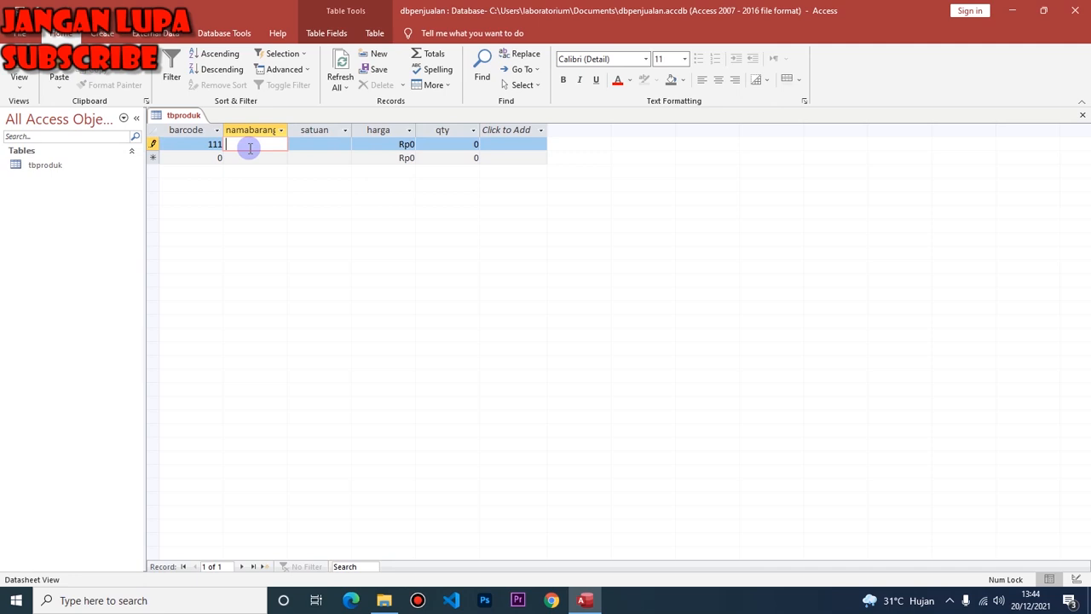
pyautogui.write('lifeboy')
pyautogui.press('Tab')
pyautogui.write('r')
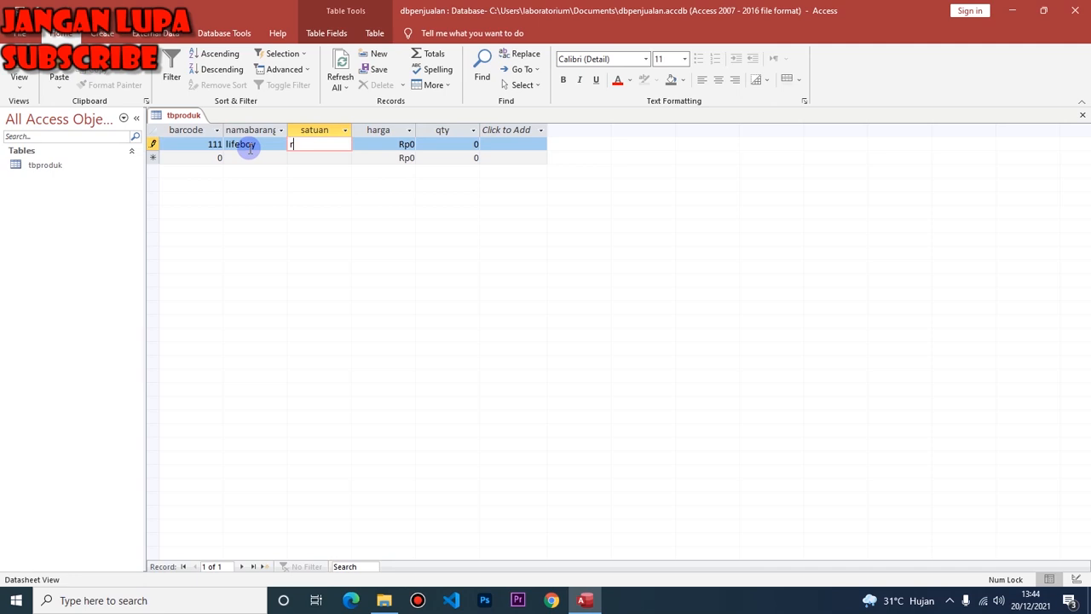
pyautogui.write('e')
pyautogui.press('BackSpace')
pyautogui.write('rtg')
pyautogui.press('Tab')
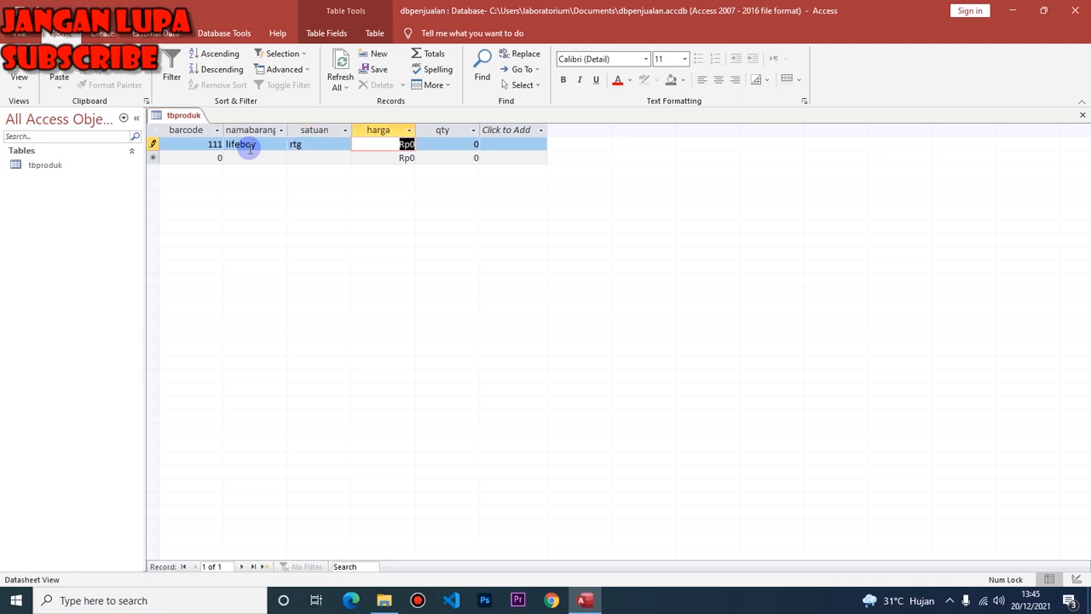
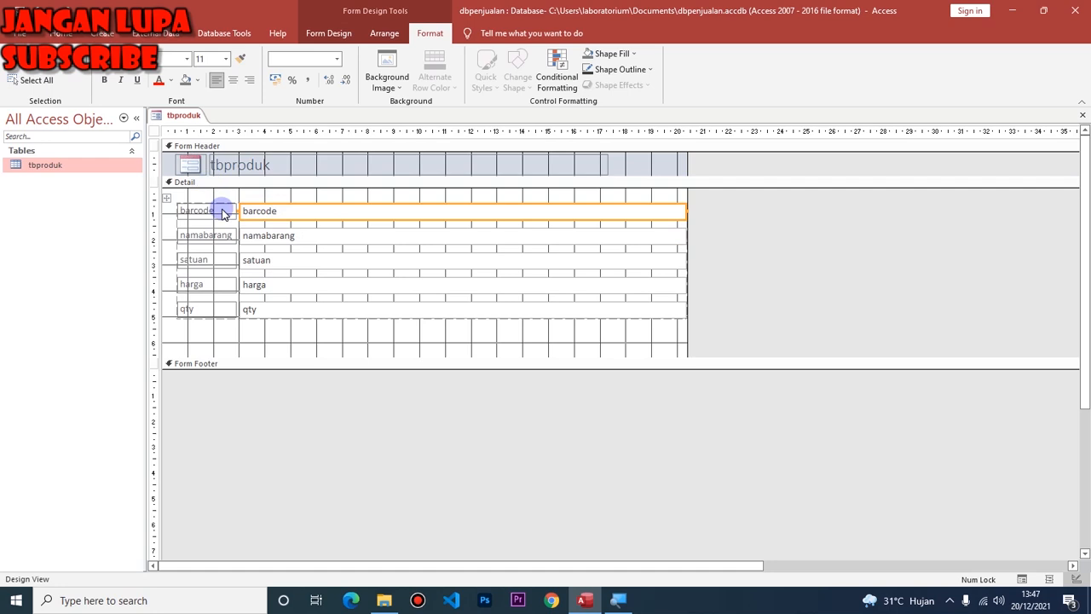
# Remove the stacked layout from the form controls, test-moving the barcode label and undoing it.
pyautogui.click(385, 34)
pyautogui.click(117, 83)
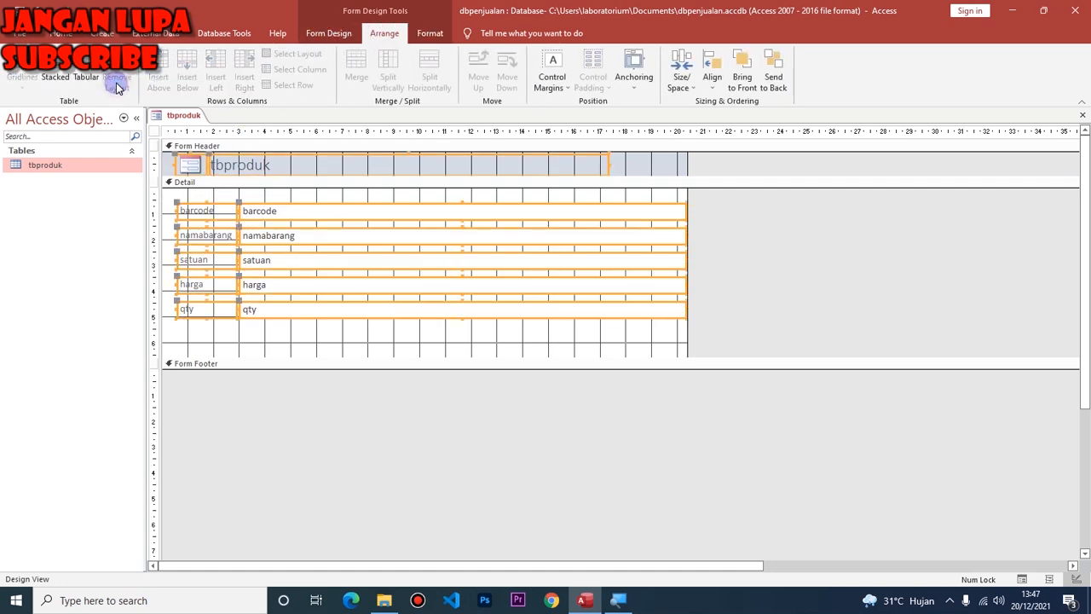
pyautogui.click(259, 332)
pyautogui.click(207, 207)
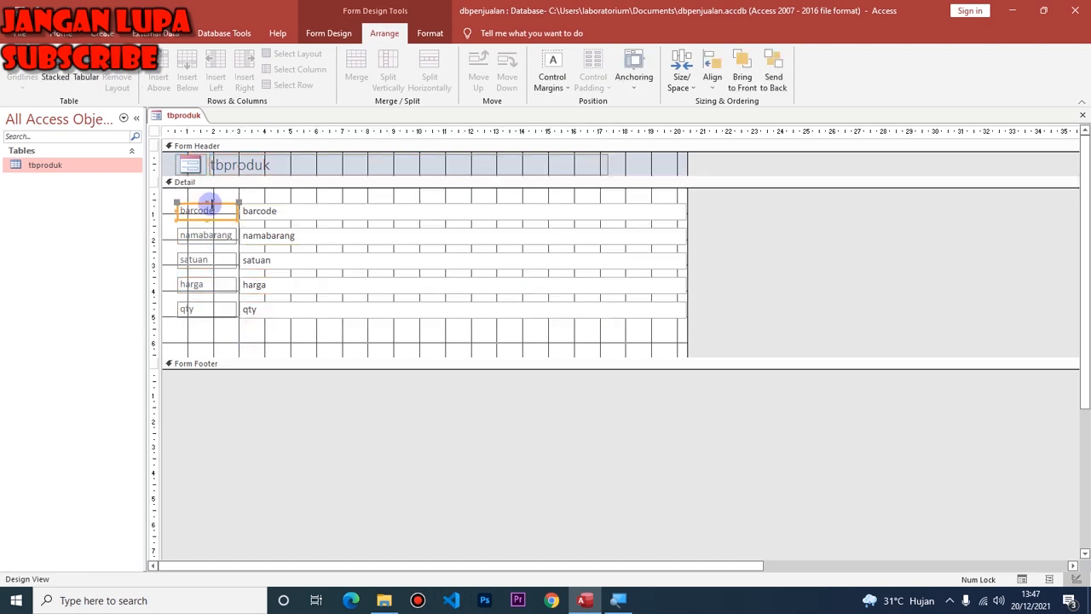
pyautogui.moveTo(189, 207); pyautogui.dragTo(189, 199)
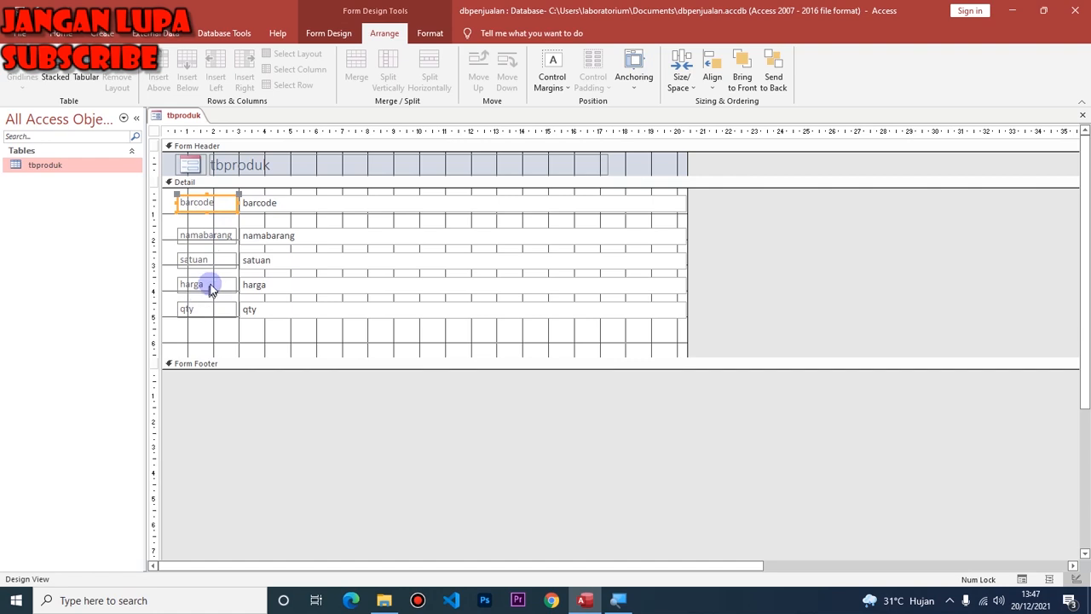
pyautogui.hotkey('ctrl', 'z')
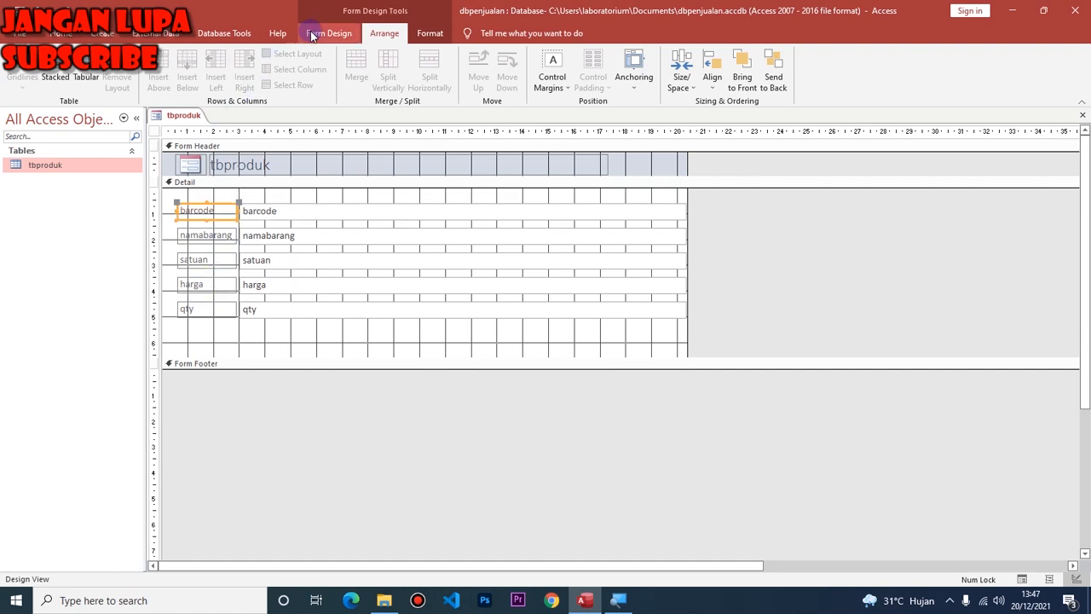
# Select and deselect all controls, then try resizing the Form Header section.
pyautogui.click(255, 288)
pyautogui.hotkey('ctrl', 'a')
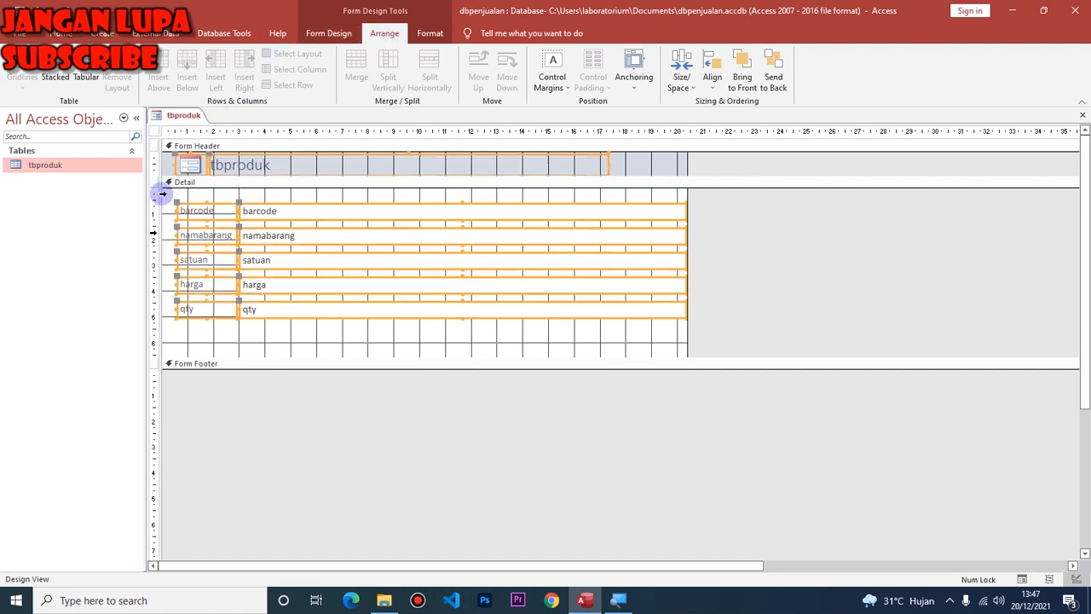
pyautogui.click(304, 328)
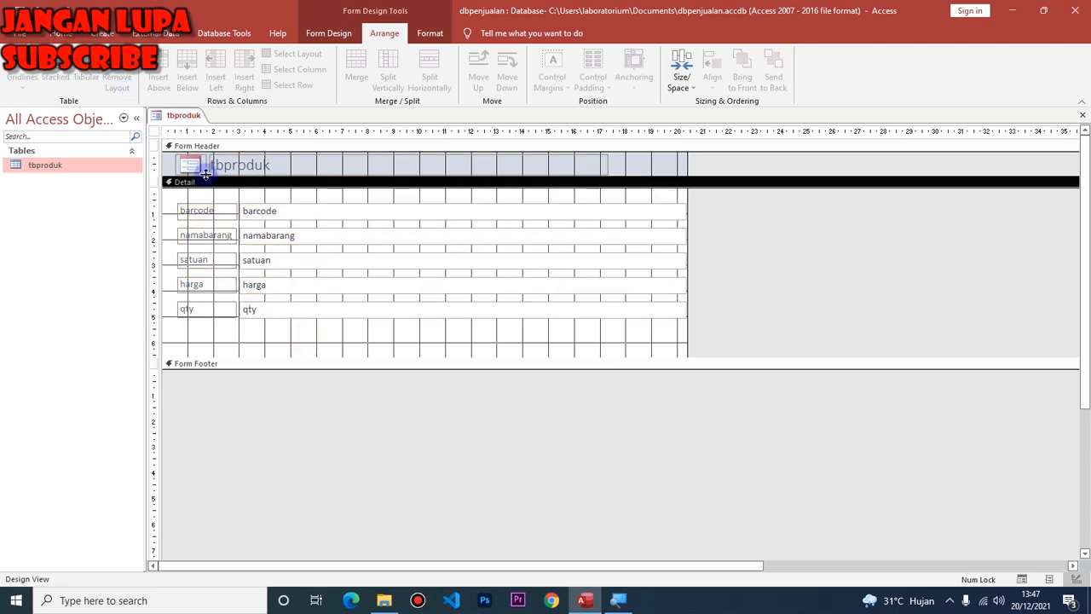
pyautogui.moveTo(208, 175)
pyautogui.mouseDown()
pyautogui.moveTo(209, 195)
pyautogui.moveTo(211, 176)
pyautogui.mouseUp()
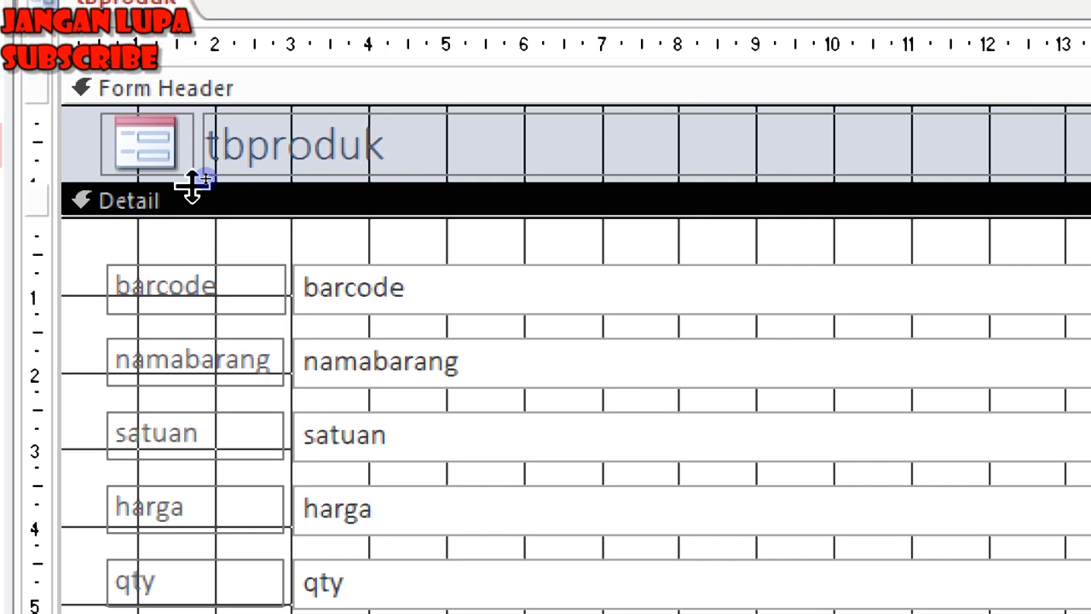
# Enlarge the Form Header and retype the tbproduk title as 'Data Master Produk'.
pyautogui.moveTo(192, 188); pyautogui.dragTo(209, 264)
pyautogui.click(220, 164)
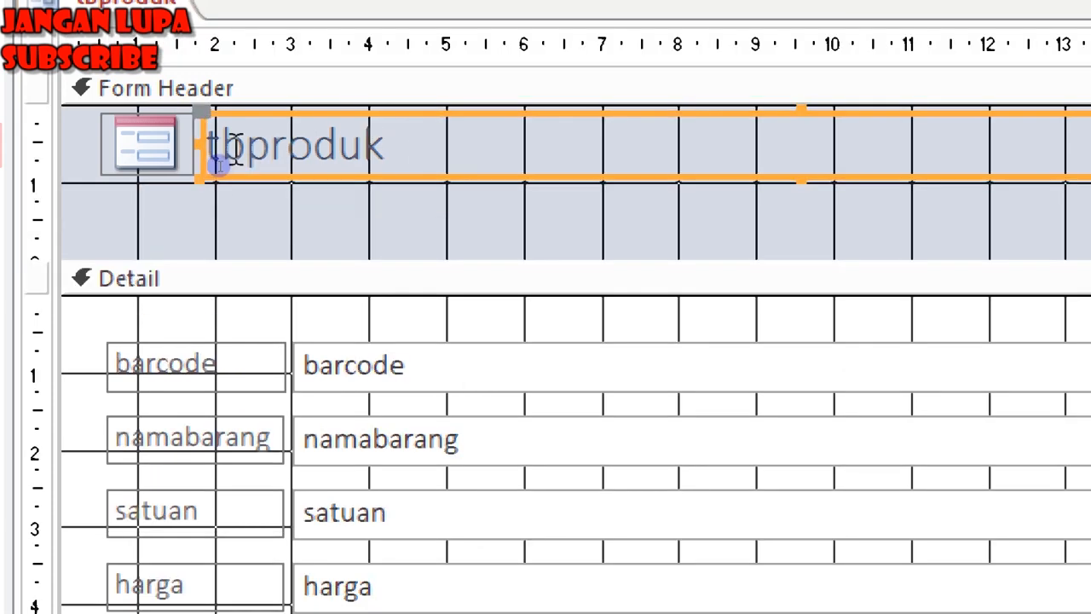
pyautogui.doubleClick(235, 150)
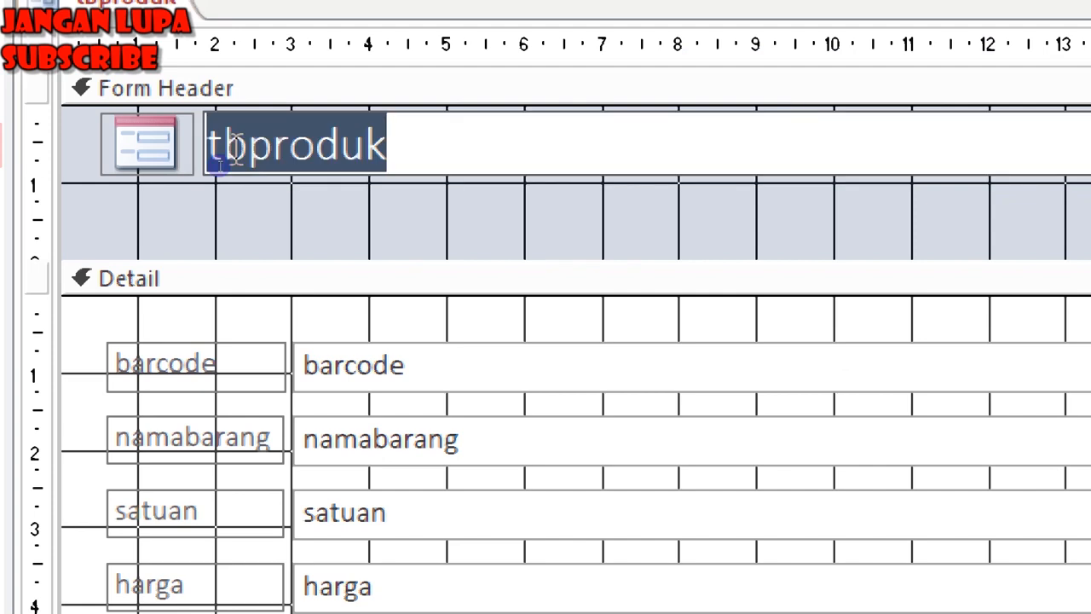
pyautogui.write('D')
pyautogui.press('BackSpace')
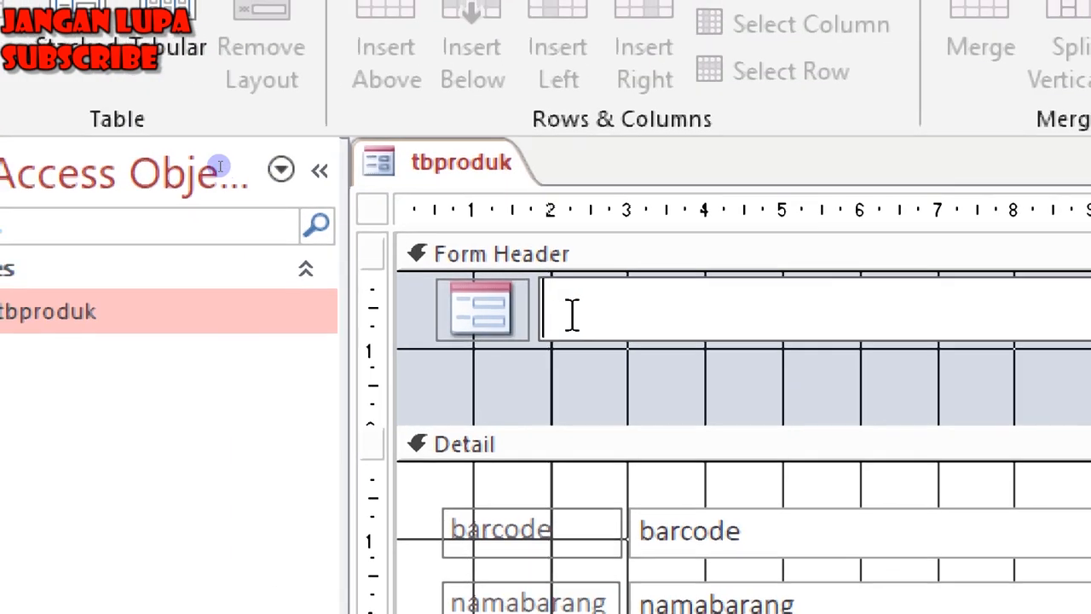
pyautogui.write('Data Ma')
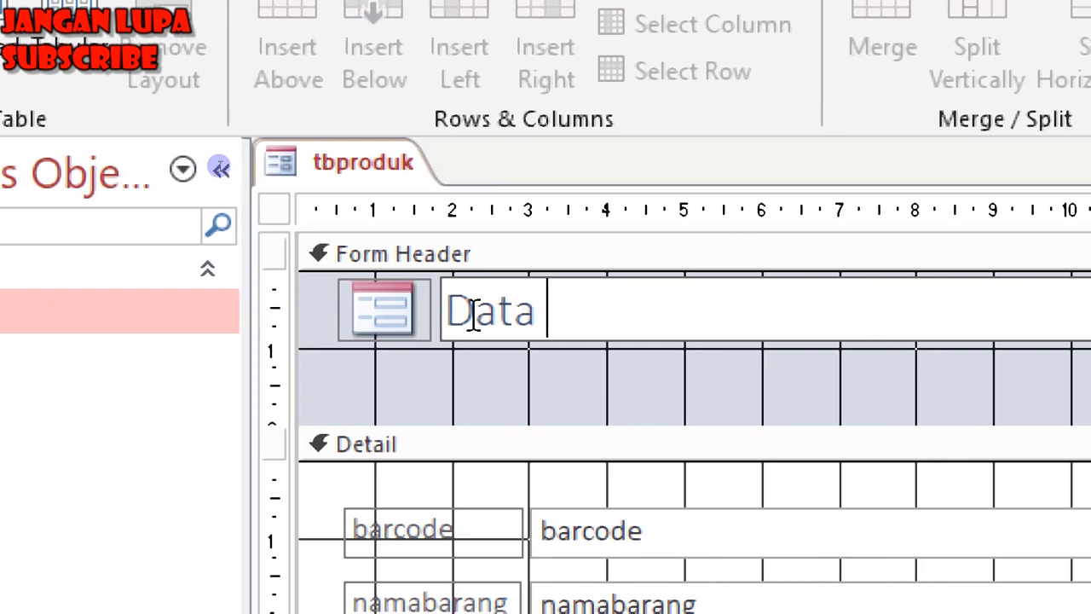
pyautogui.write('ster prod')
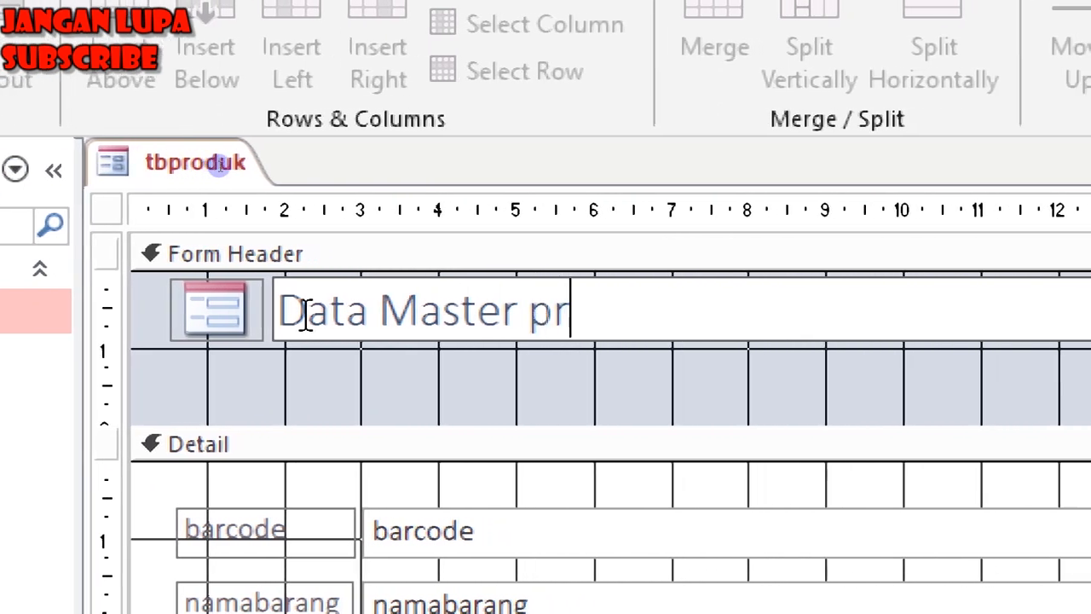
pyautogui.press('BackSpace')
pyautogui.press('BackSpace')
pyautogui.press('BackSpace')
pyautogui.press('BackSpace')
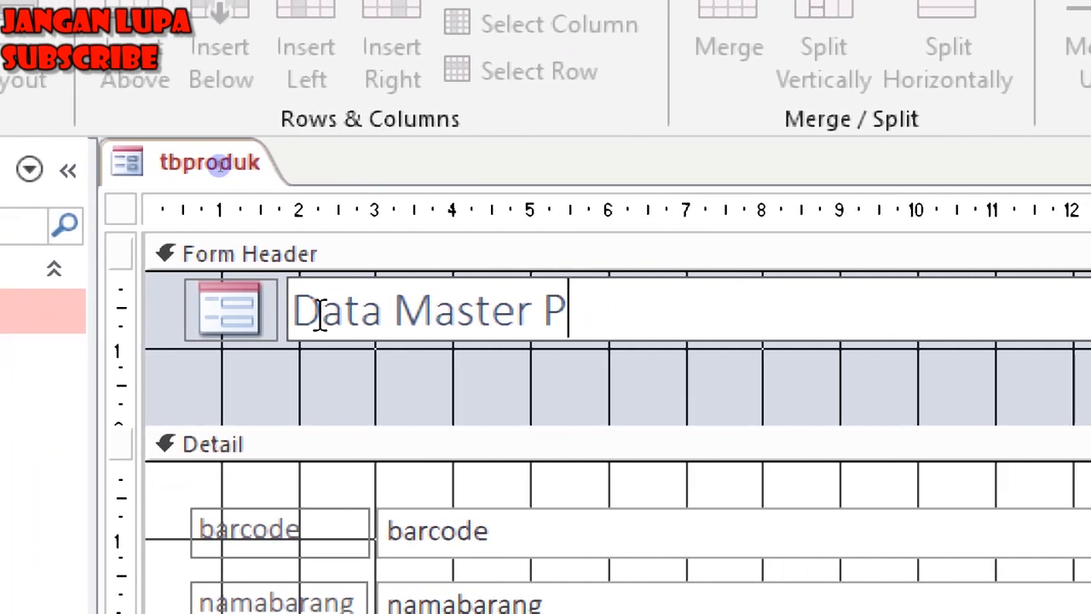
pyautogui.write('Produk')
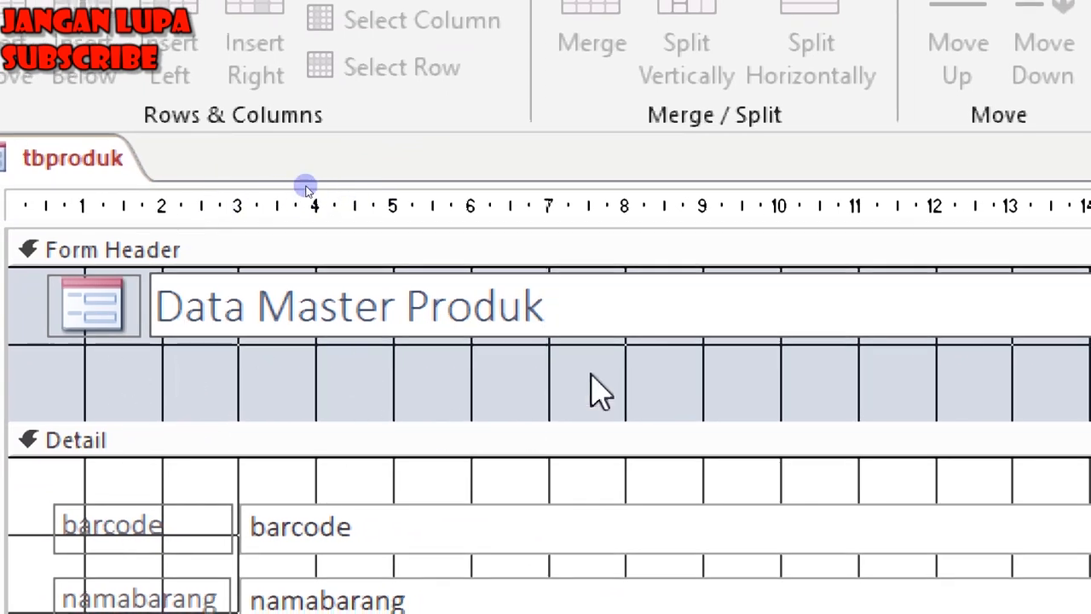
pyautogui.click(249, 385)
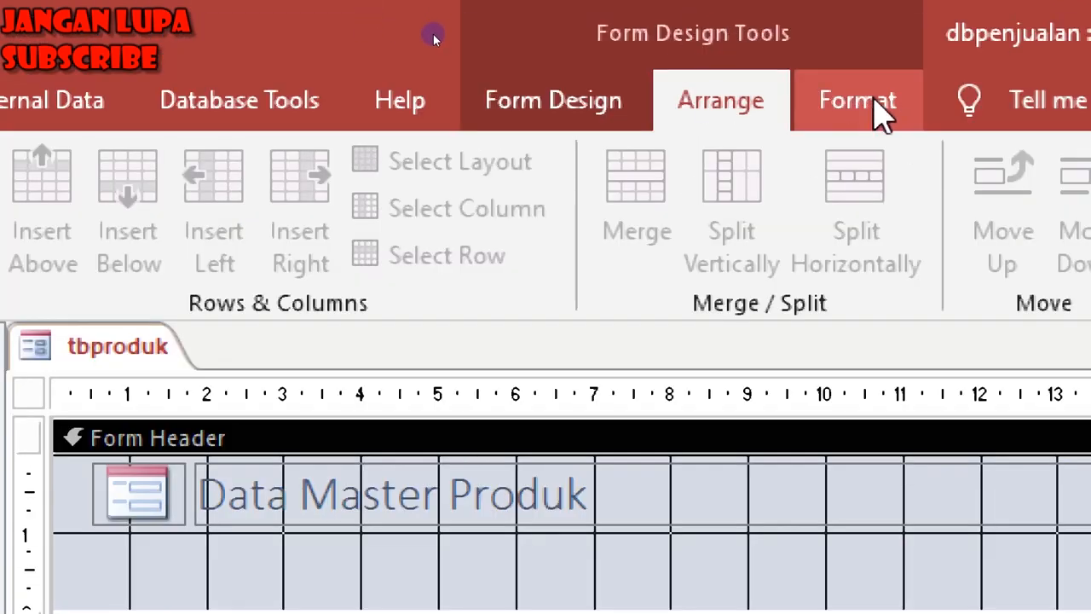
pyautogui.click(866, 110)
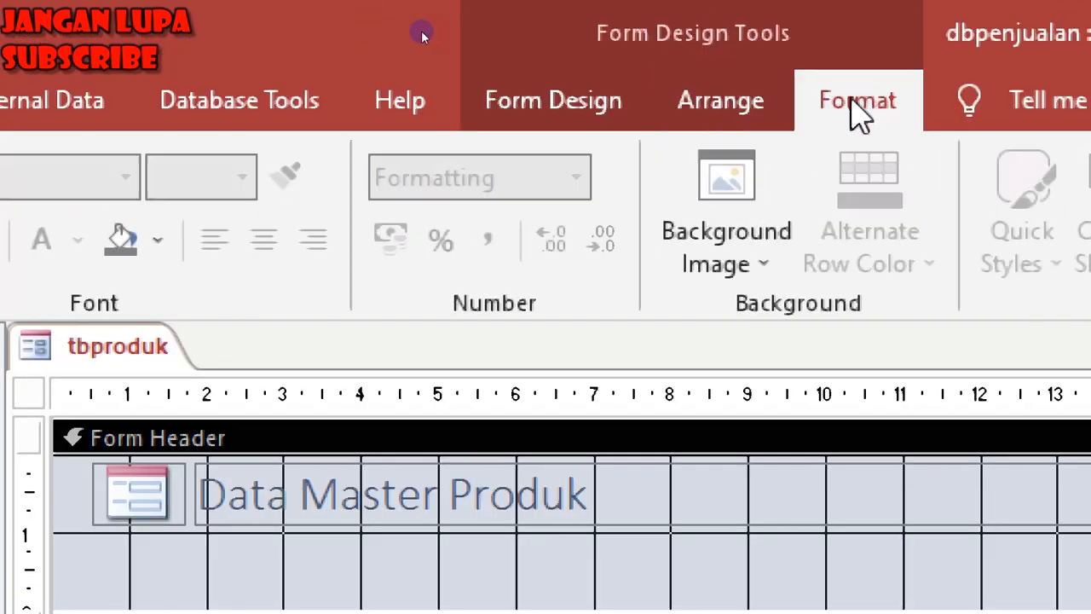
pyautogui.click(565, 109)
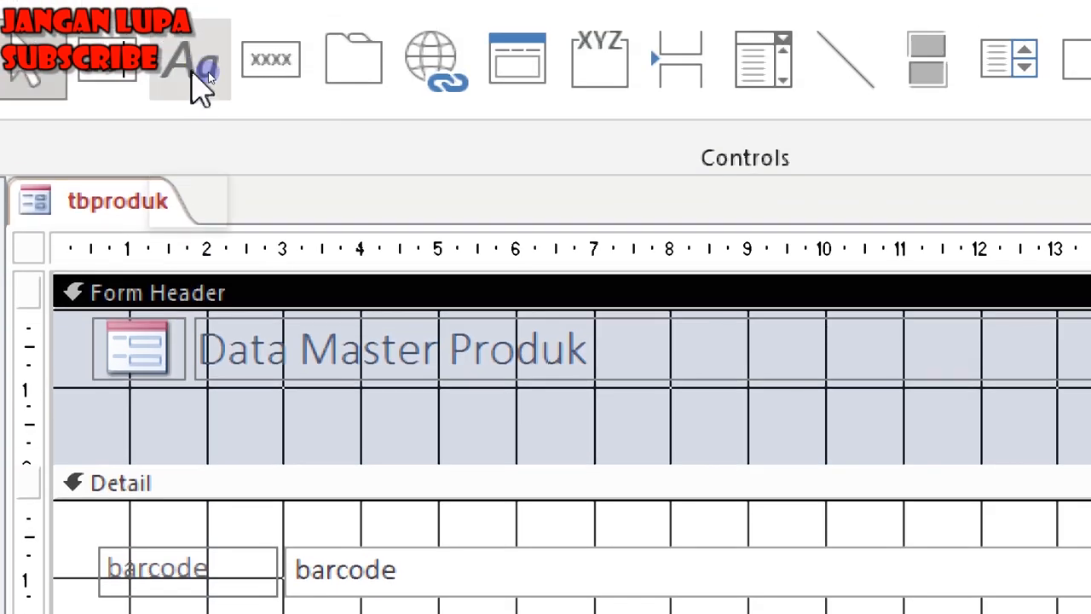
pyautogui.click(208, 72)
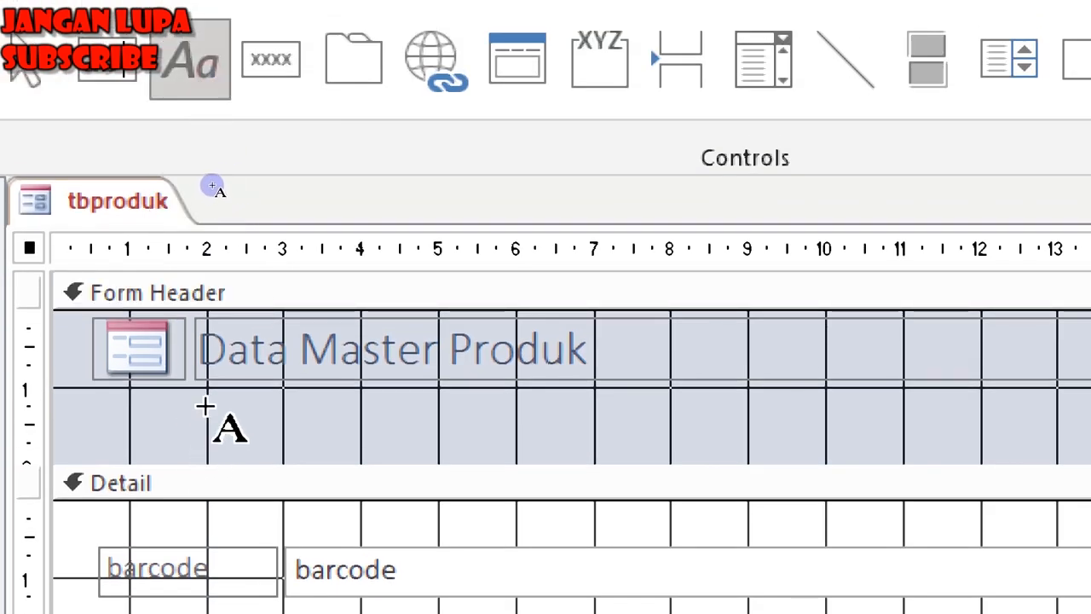
pyautogui.press('Escape')
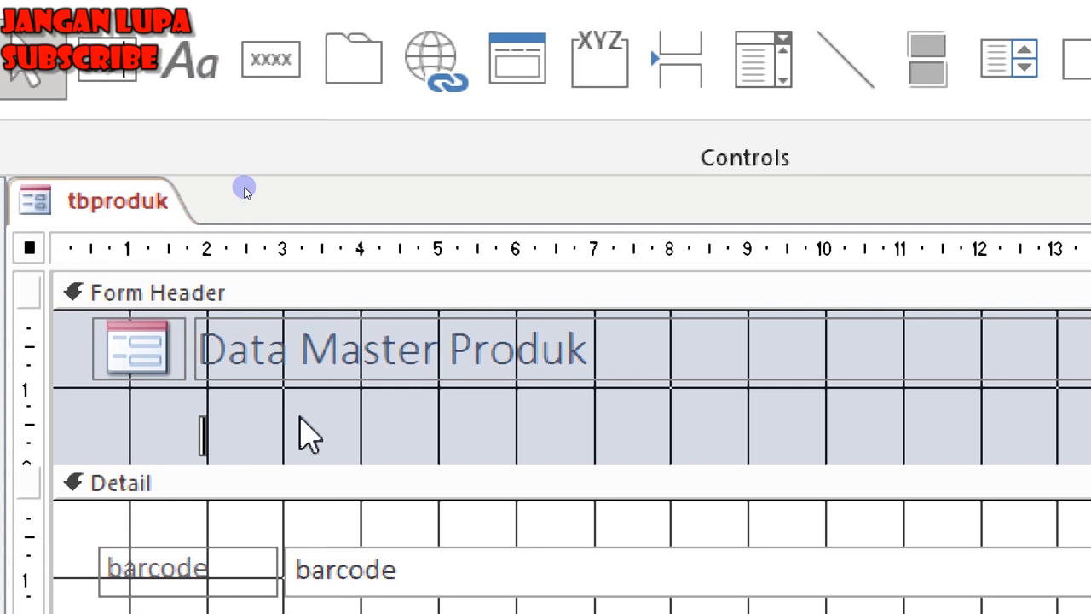
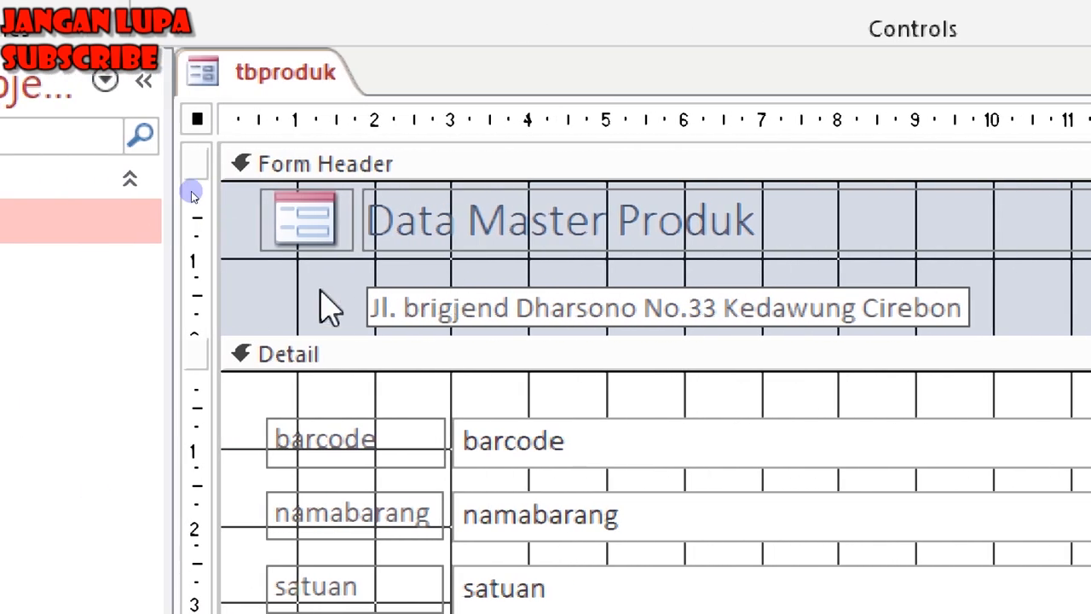
pyautogui.click(223, 186)
pyautogui.moveTo(416, 306); pyautogui.dragTo(399, 271)
# Narrow the barcode, namabarang, satuan, harga and qty text boxes to about half width.
pyautogui.click(244, 324)
pyautogui.scroll(-5, 246, 324)
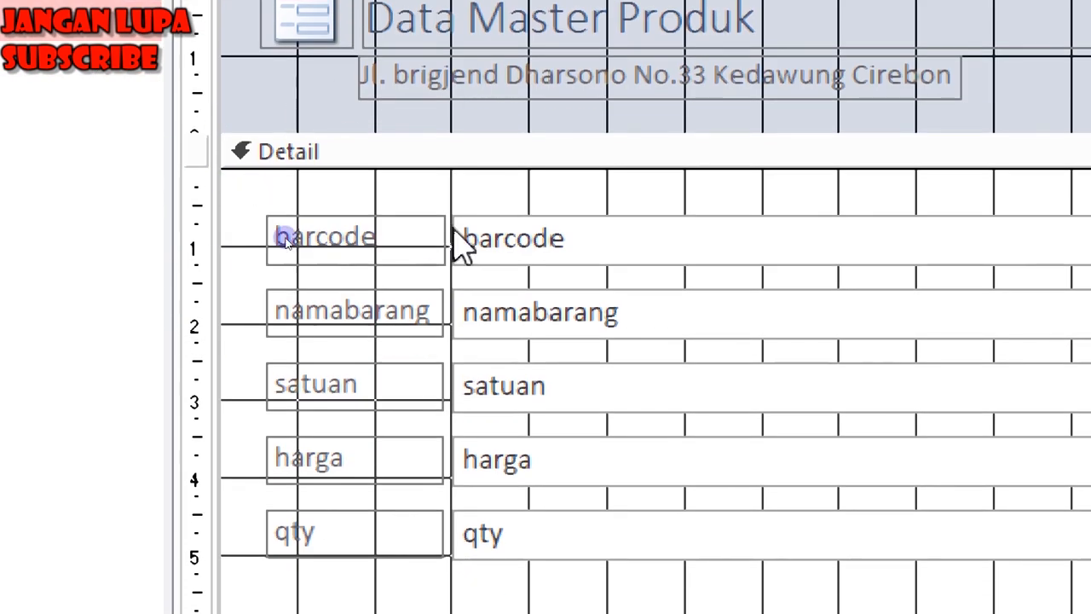
pyautogui.scroll(-2, 597, 520)
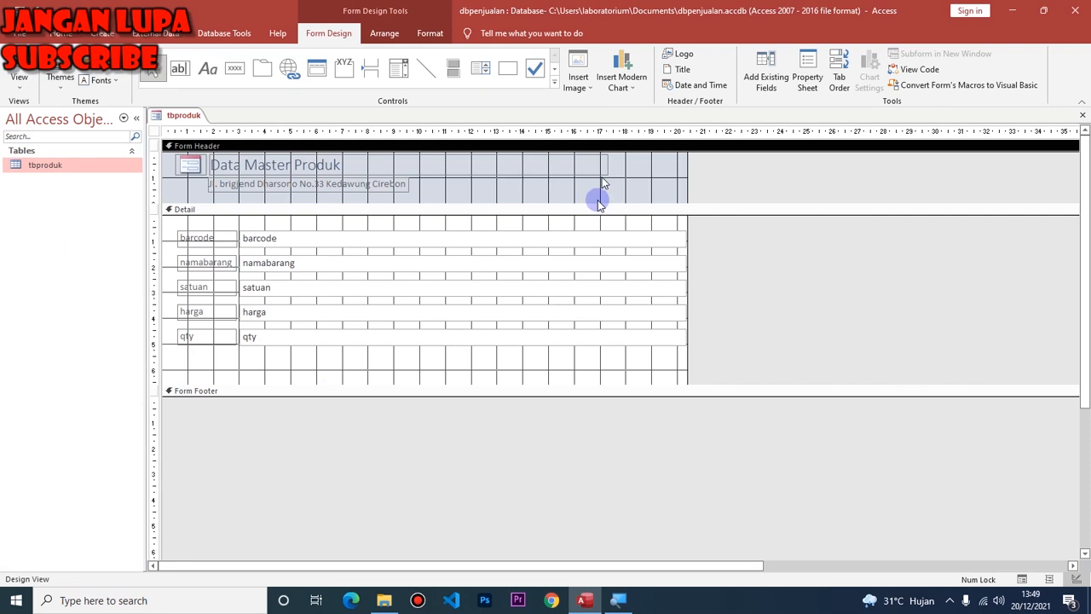
pyautogui.moveTo(613, 224); pyautogui.dragTo(626, 355)
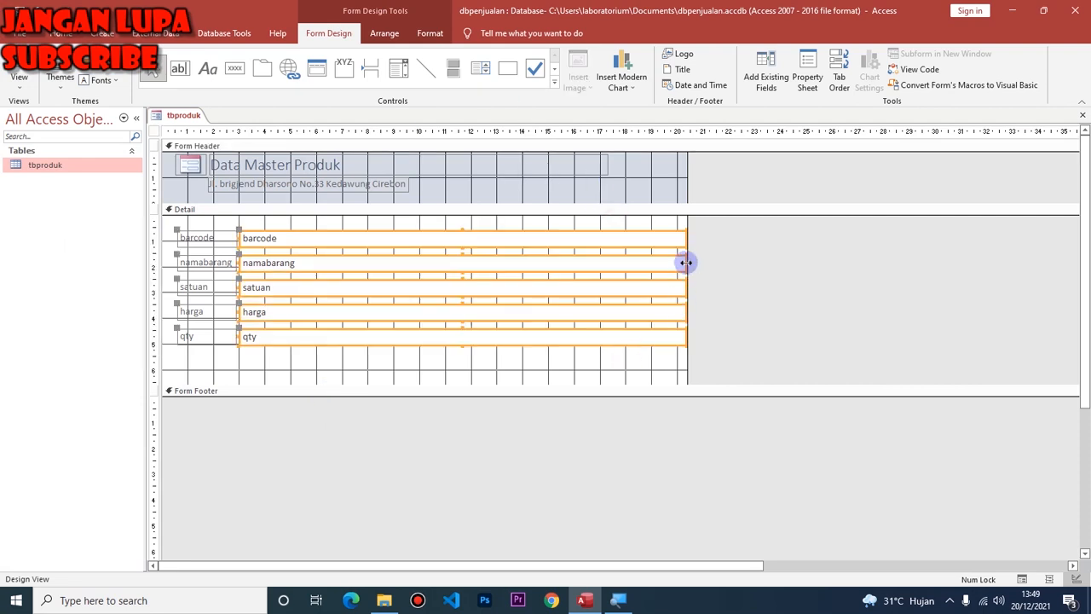
pyautogui.moveTo(687, 263); pyautogui.dragTo(348, 261)
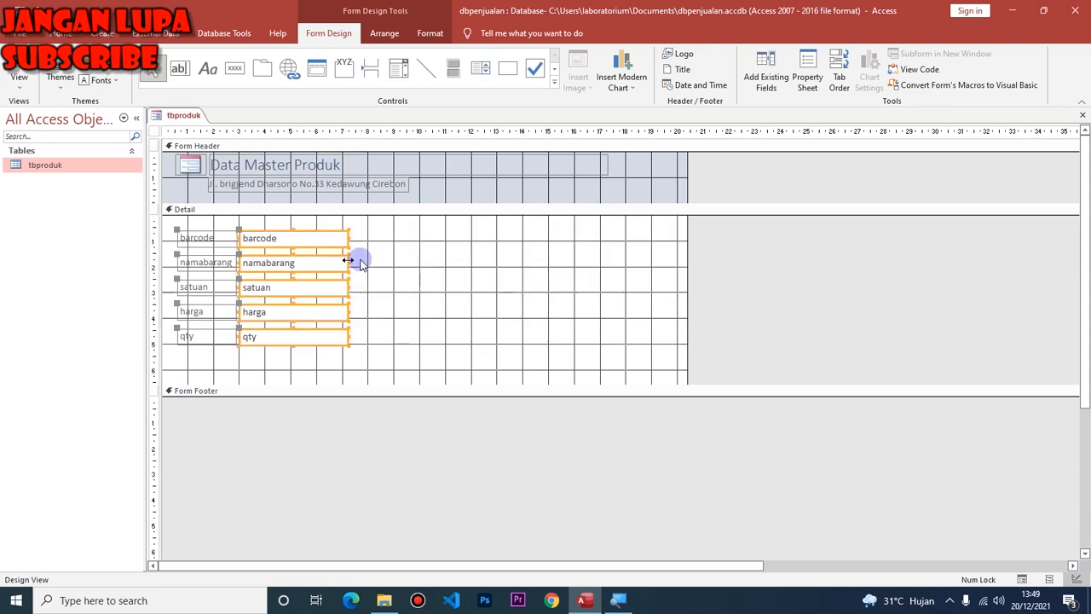
pyautogui.click(407, 275)
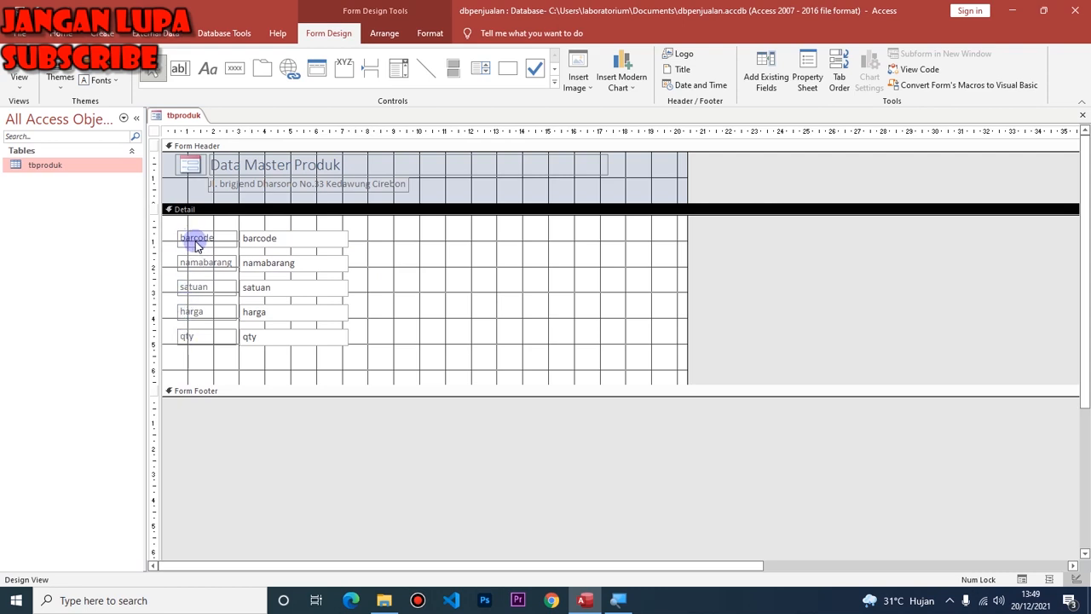
# Rename the first three field labels to Barcode, Nama Barang and Satuan.
pyautogui.doubleClick(196, 243)
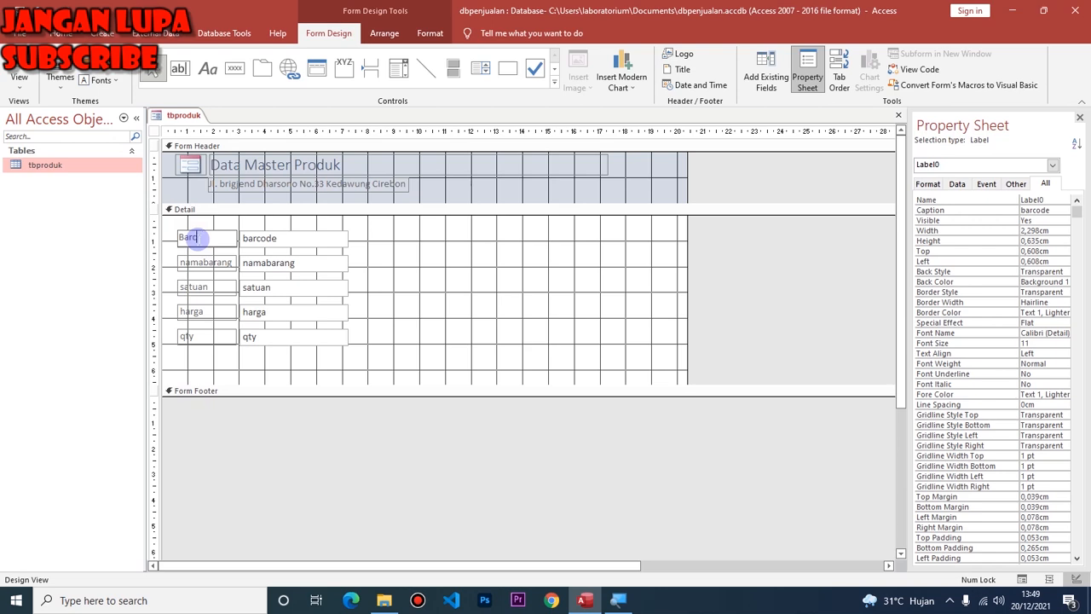
pyautogui.click(189, 265)
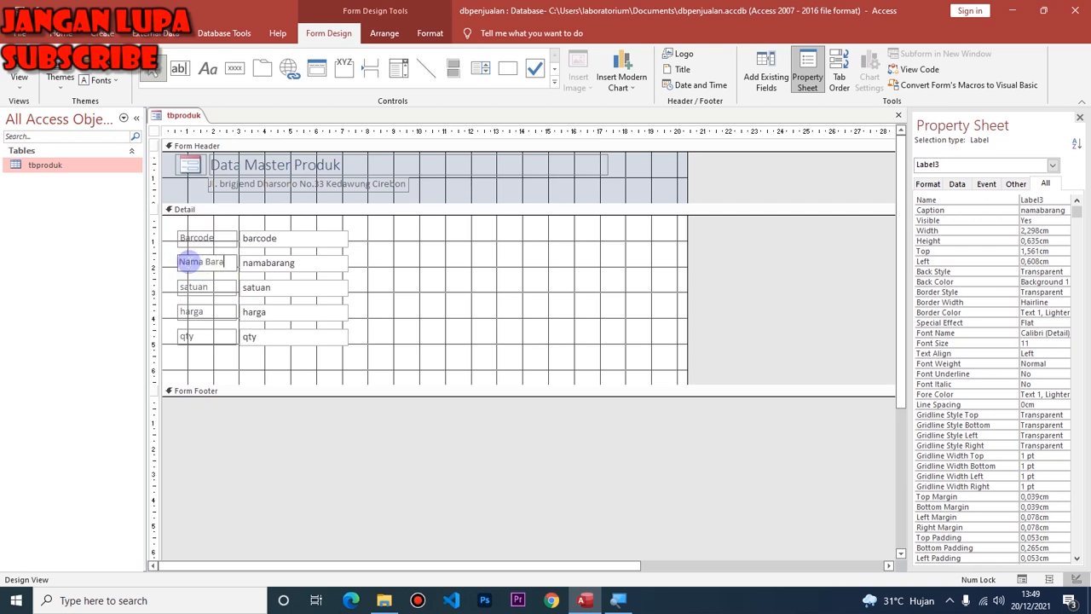
pyautogui.click(193, 286)
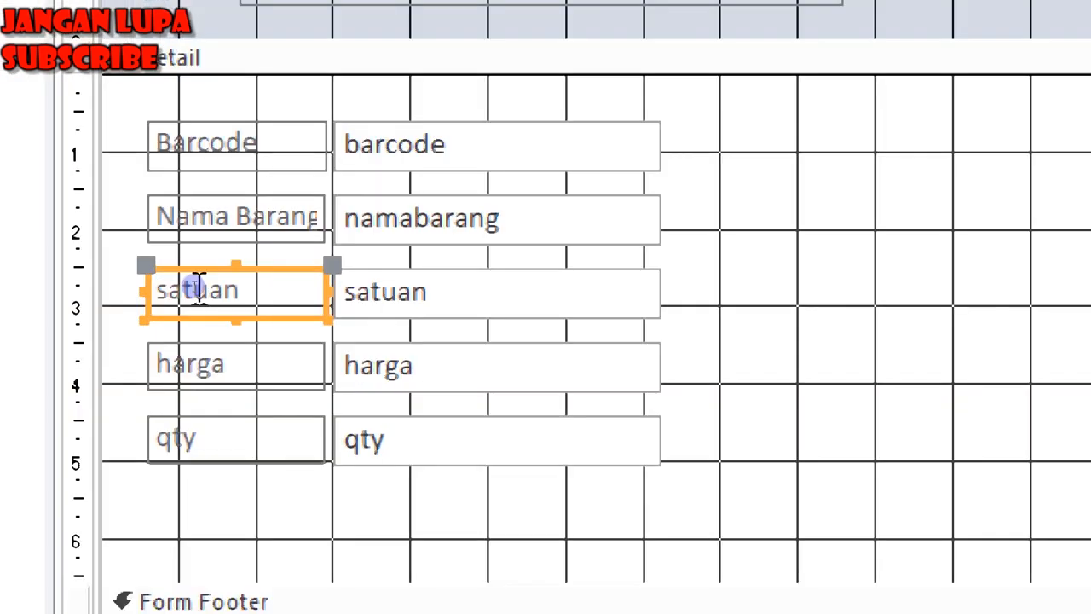
pyautogui.moveTo(171, 286); pyautogui.dragTo(151, 293)
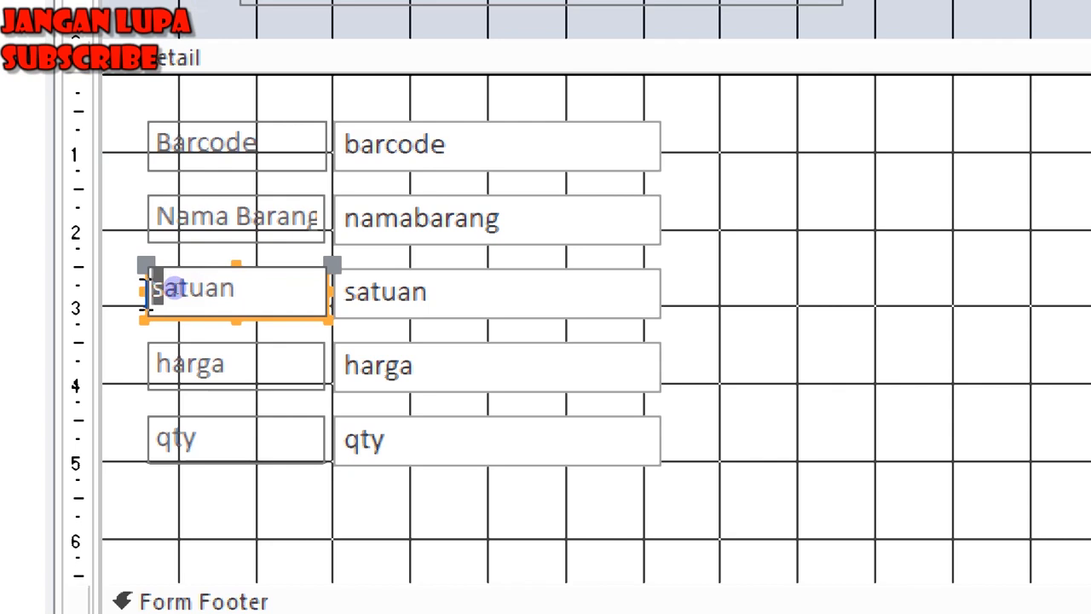
pyautogui.write('S')
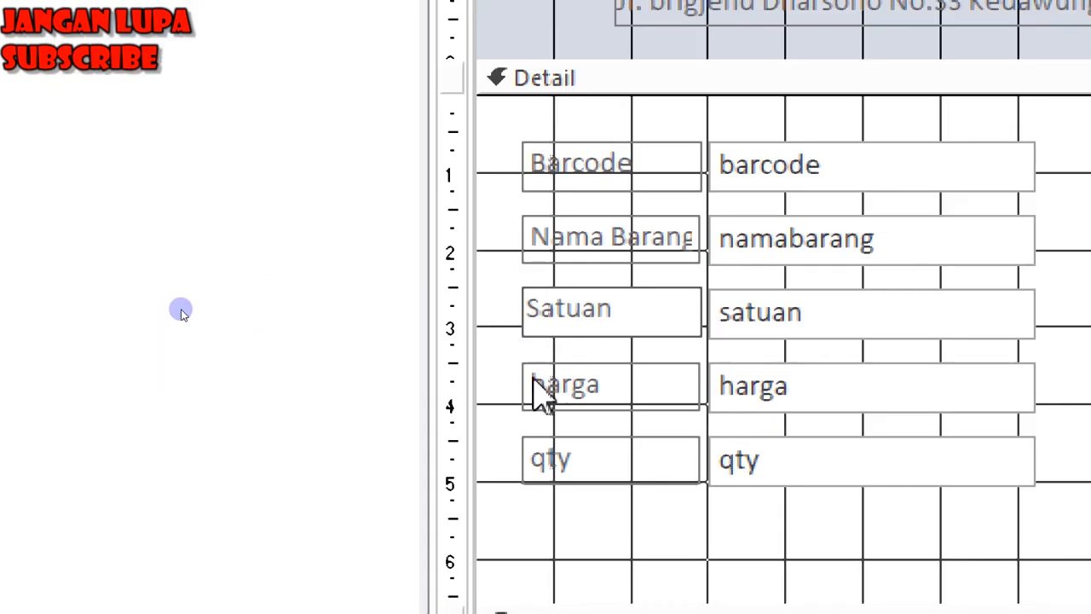
# Rename the harga and qty labels to Harga Beli and Stok.
pyautogui.click(537, 392)
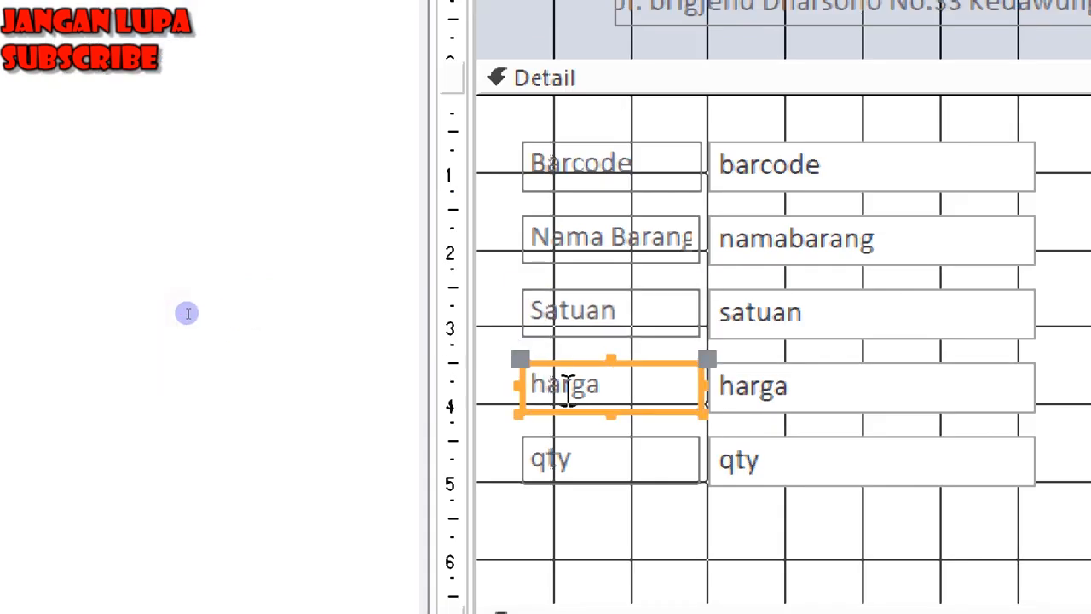
pyautogui.click(547, 381)
pyautogui.moveTo(544, 383); pyautogui.dragTo(523, 394)
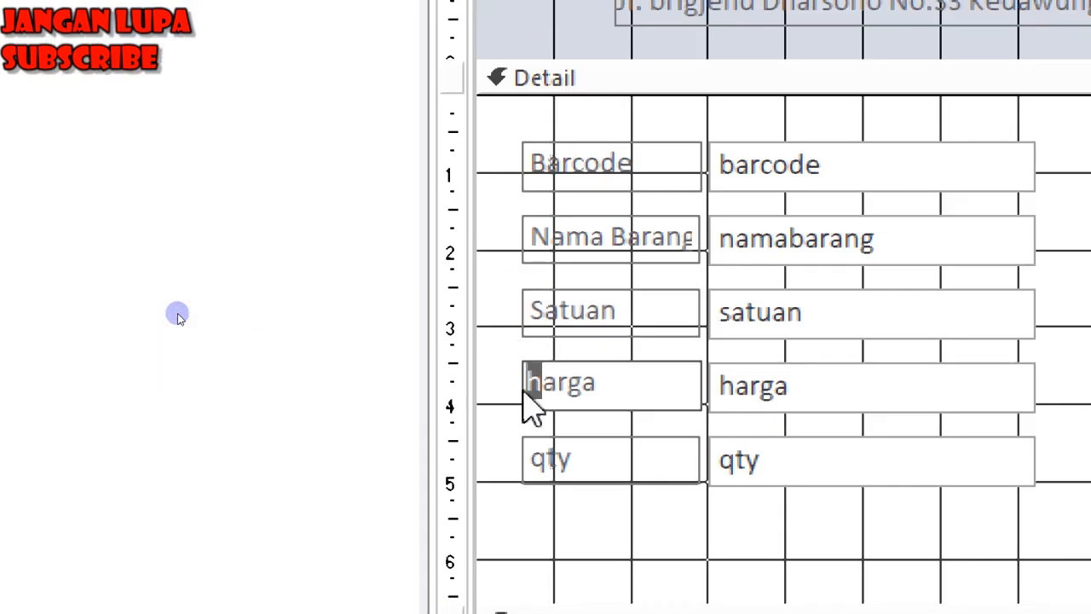
pyautogui.write('H')
pyautogui.click(625, 385)
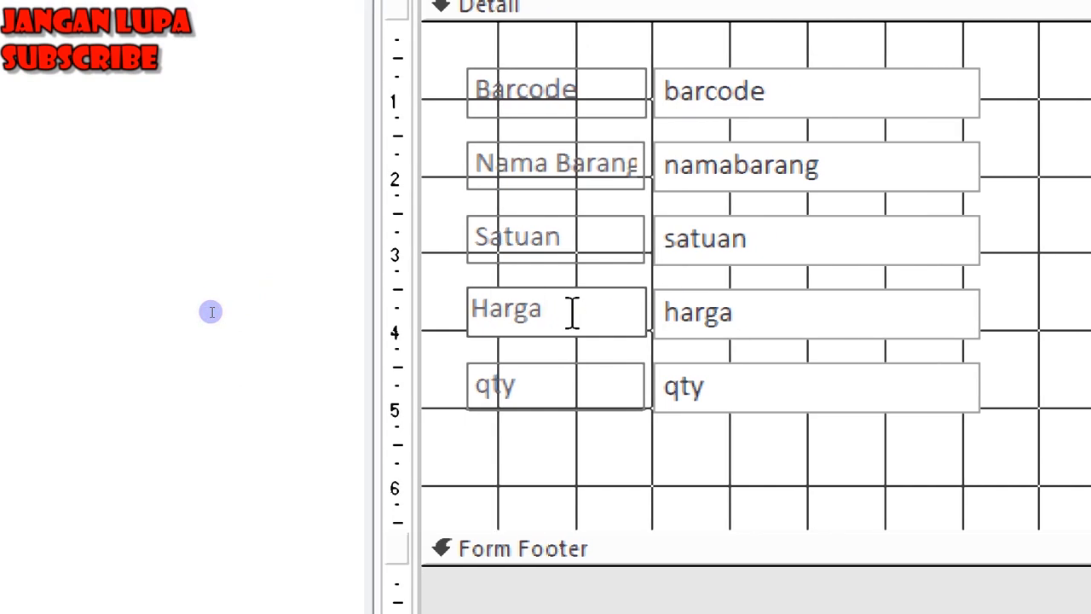
pyautogui.write('Beli')
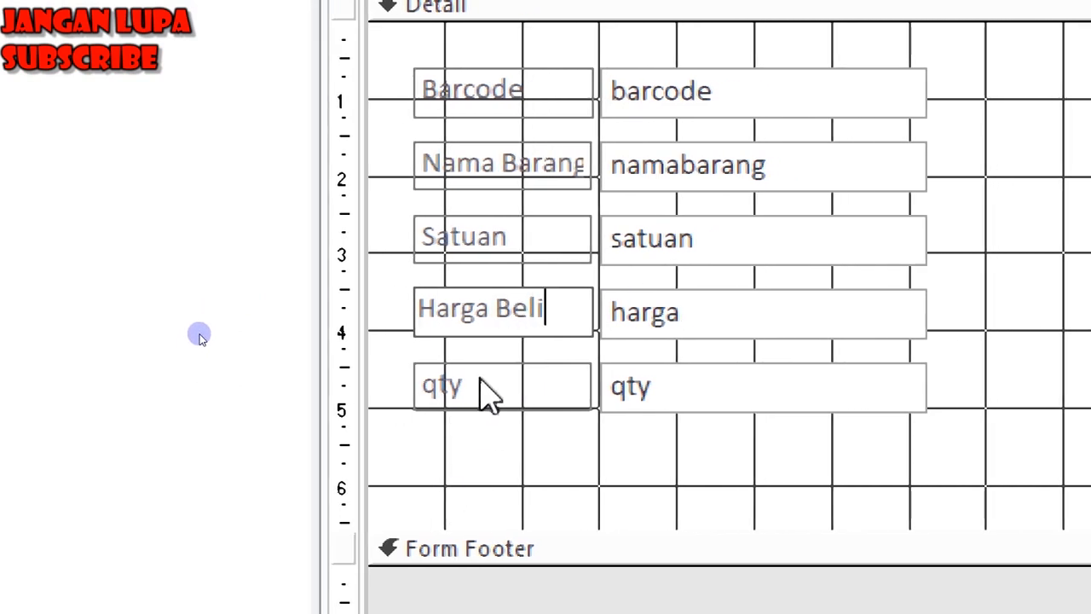
pyautogui.click(482, 391)
pyautogui.moveTo(478, 385); pyautogui.dragTo(397, 383)
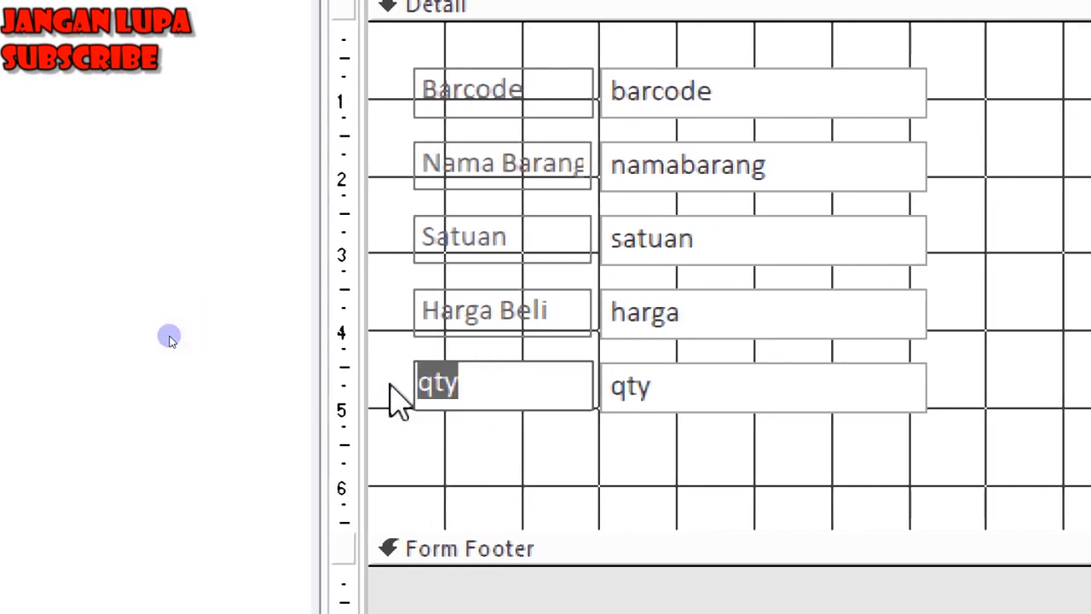
pyautogui.write('Stok')
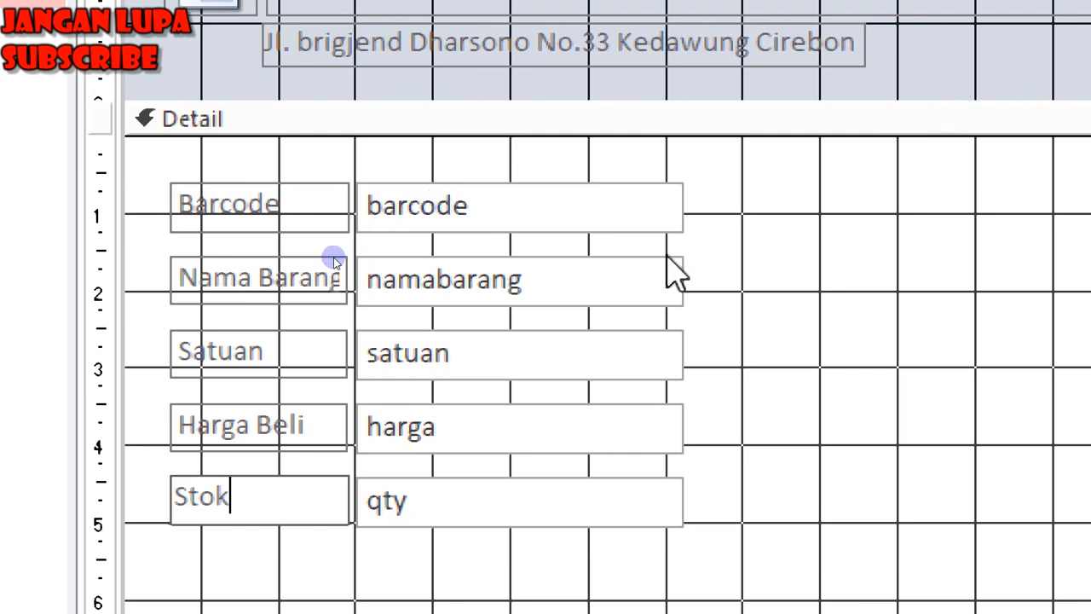
pyautogui.click(589, 160)
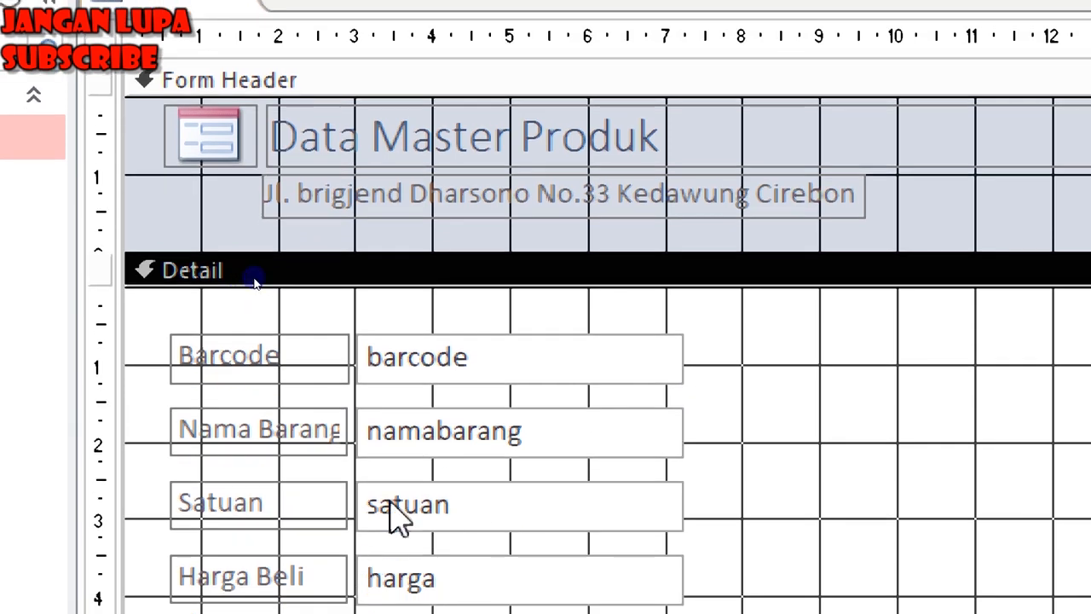
# Narrow the barcode box and move Harga Beli and Stok beside Nama Barang and Satuan.
pyautogui.click(585, 370)
pyautogui.moveTo(684, 355); pyautogui.dragTo(589, 358)
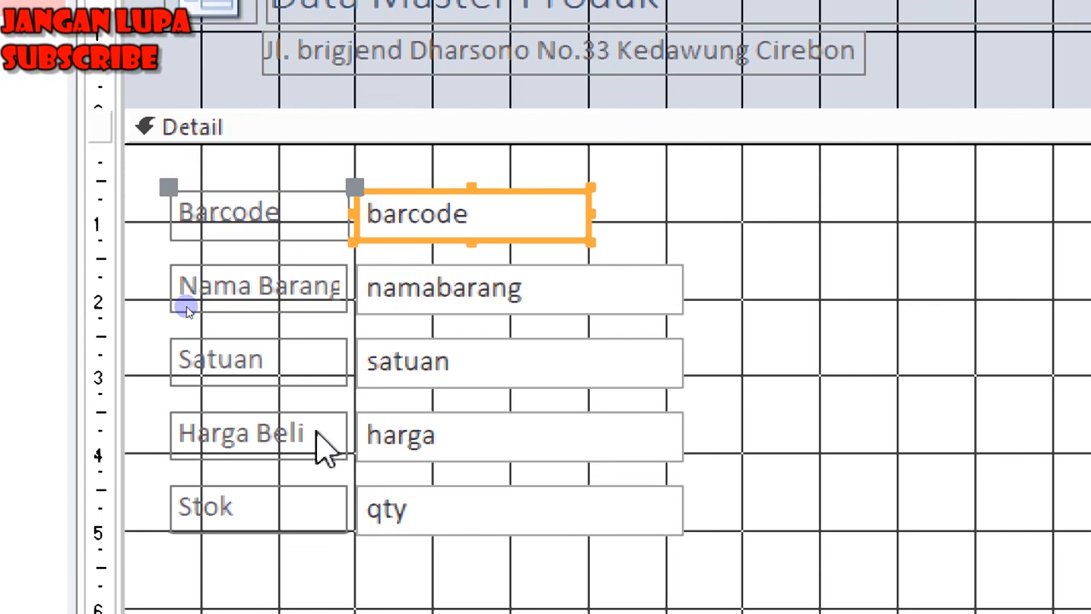
pyautogui.moveTo(151, 419); pyautogui.dragTo(577, 553)
pyautogui.moveTo(385, 522); pyautogui.dragTo(901, 366)
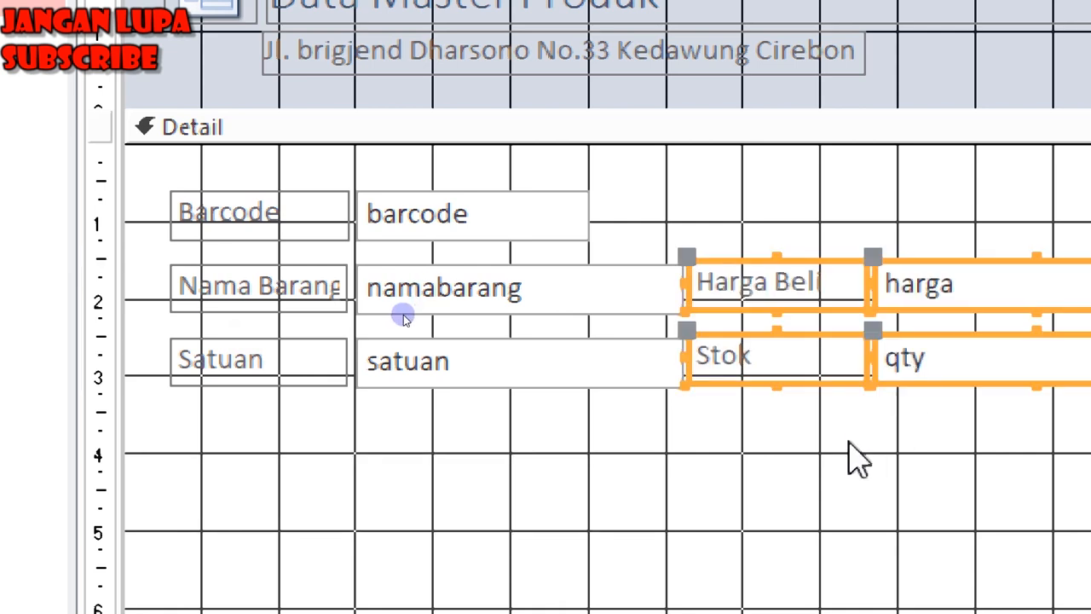
pyautogui.press('Down')
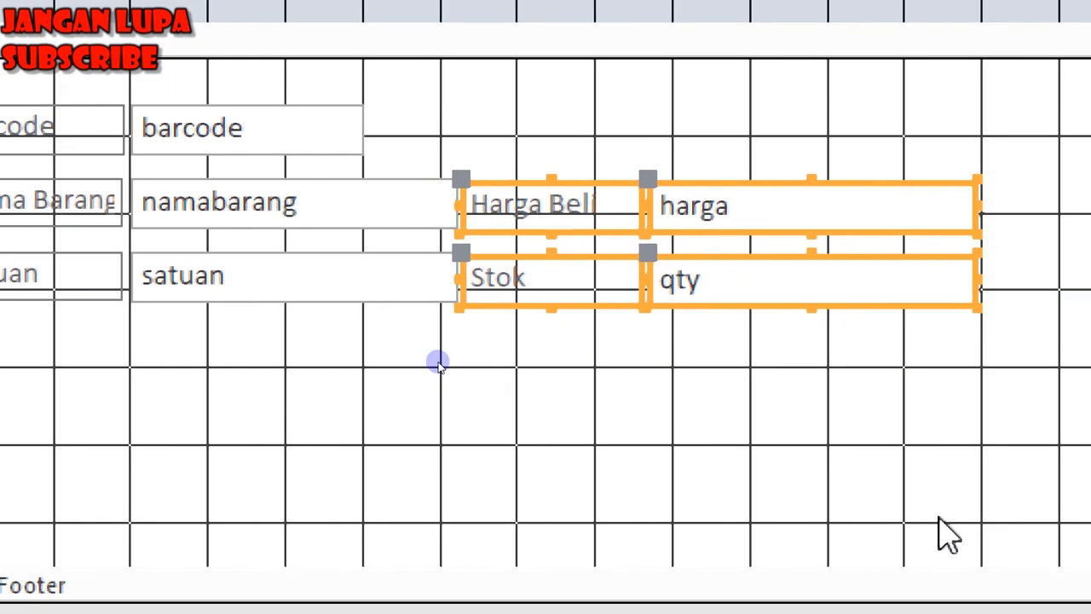
pyautogui.click(821, 554)
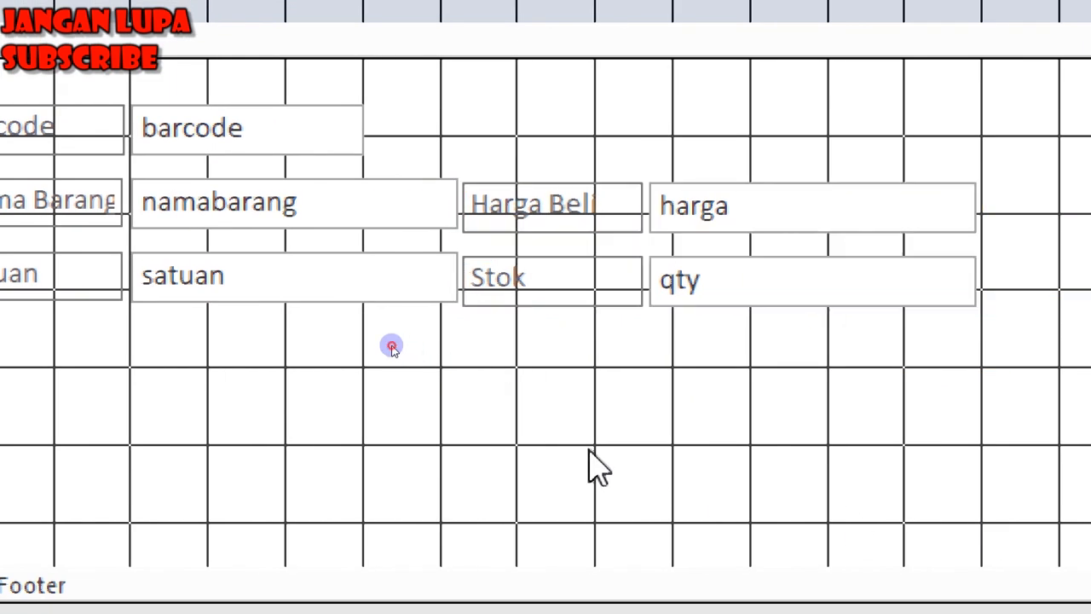
# Shorten the harga and qty text boxes in the second column.
pyautogui.click(849, 209)
pyautogui.moveTo(963, 208); pyautogui.dragTo(818, 209)
pyautogui.click(921, 285)
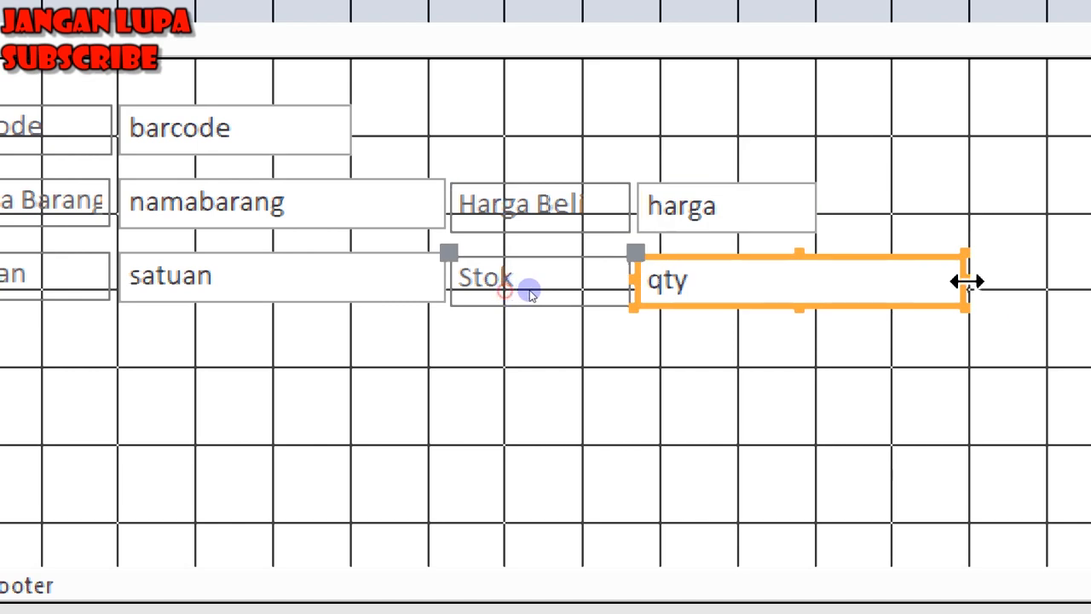
pyautogui.moveTo(957, 277); pyautogui.dragTo(719, 293)
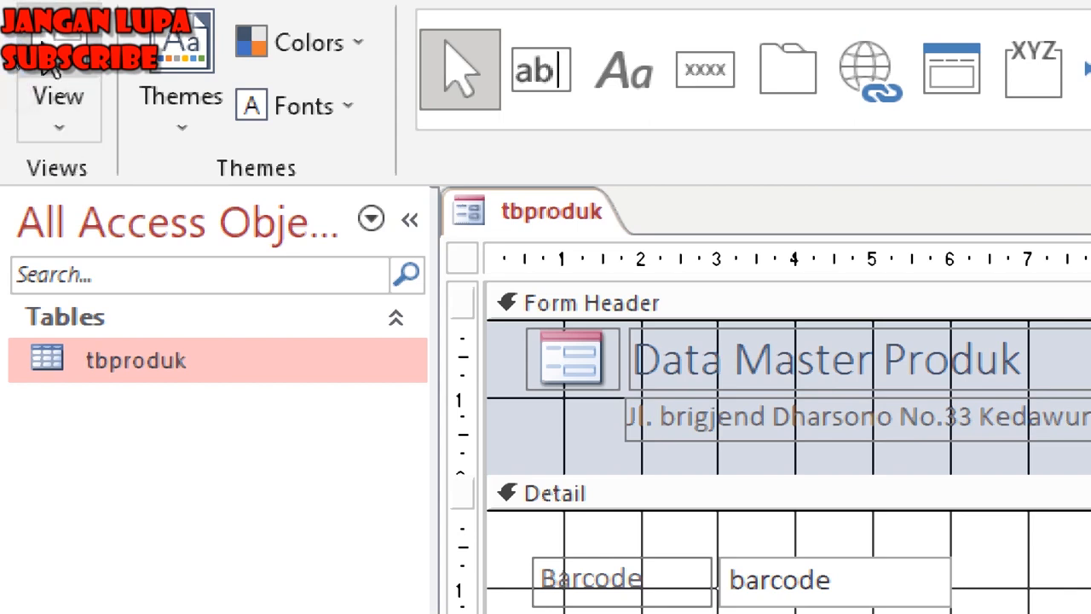
# Preview a record in Form View, then shorten the title box and narrow the form to about 12.3 cm.
pyautogui.click(53, 85)
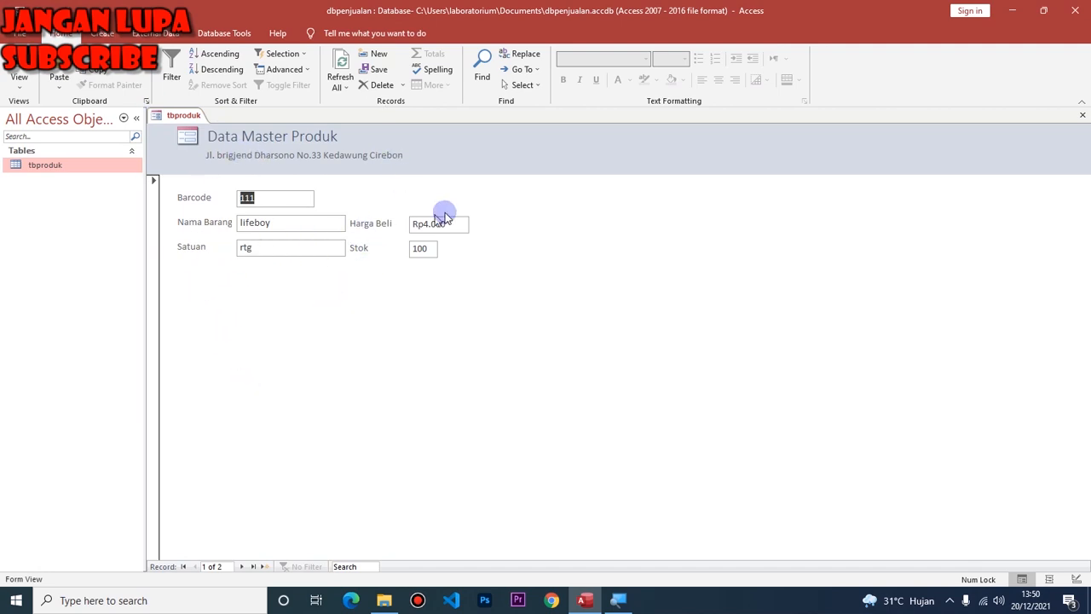
pyautogui.click(23, 89)
pyautogui.click(34, 169)
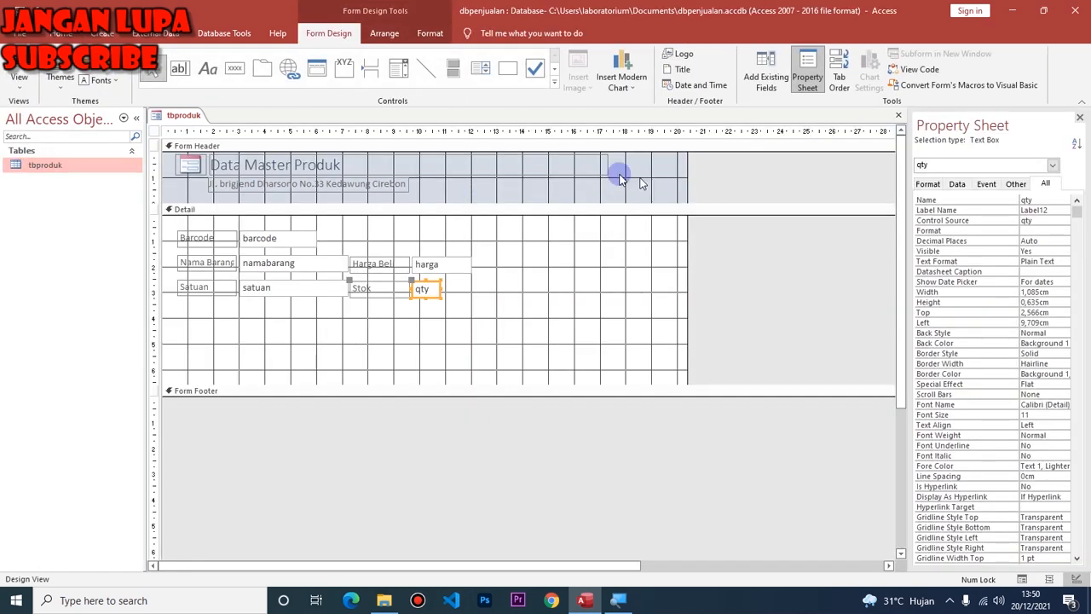
pyautogui.click(566, 168)
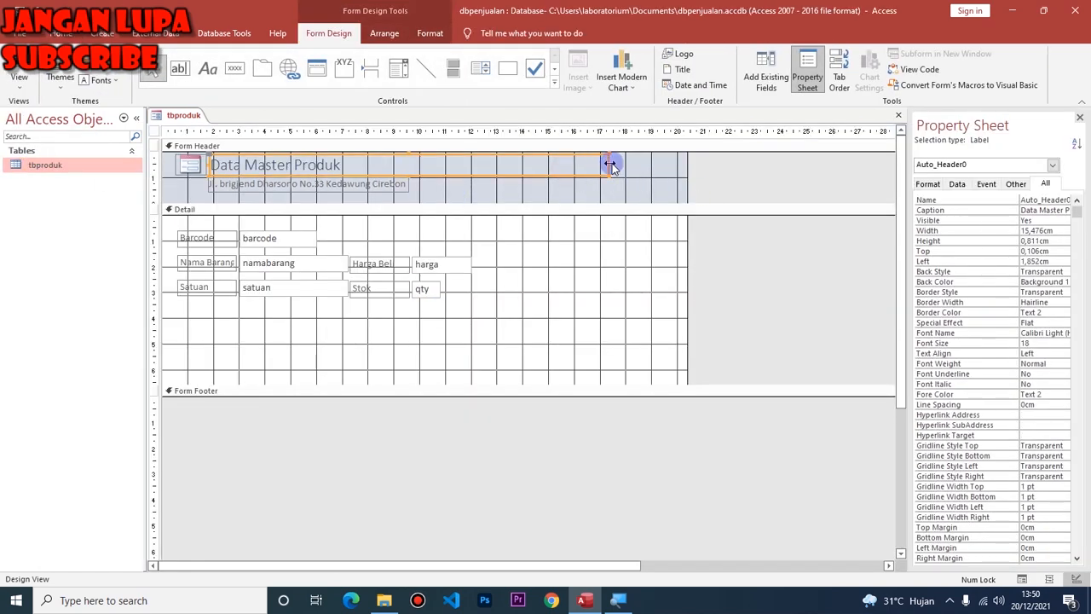
pyautogui.moveTo(607, 163); pyautogui.dragTo(375, 165)
pyautogui.moveTo(685, 256); pyautogui.dragTo(478, 260)
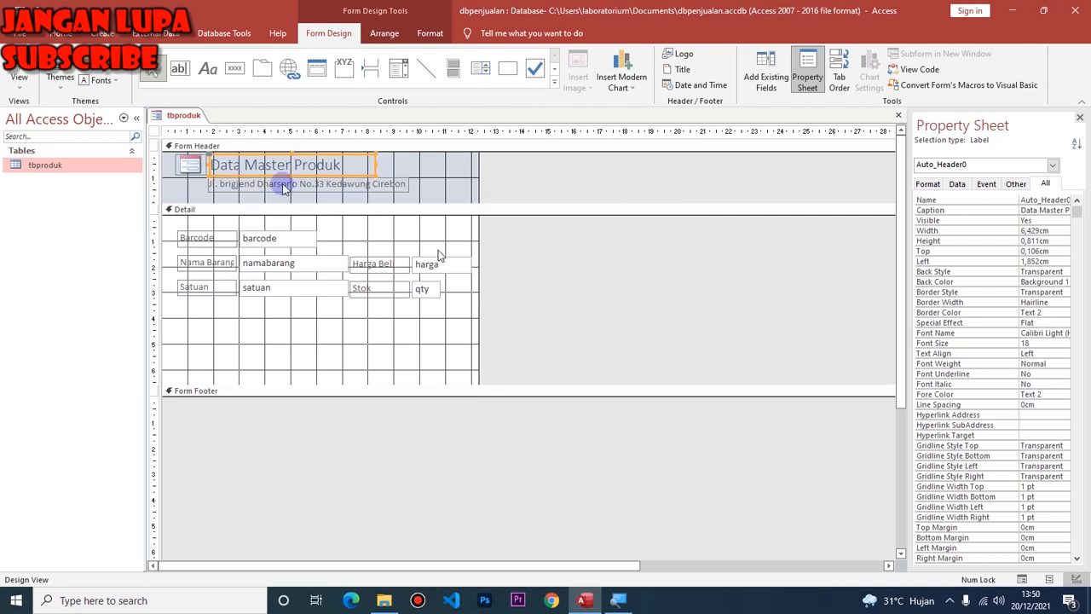
# Preview the narrowed form in Form View, then return to Design View.
pyautogui.click(26, 72)
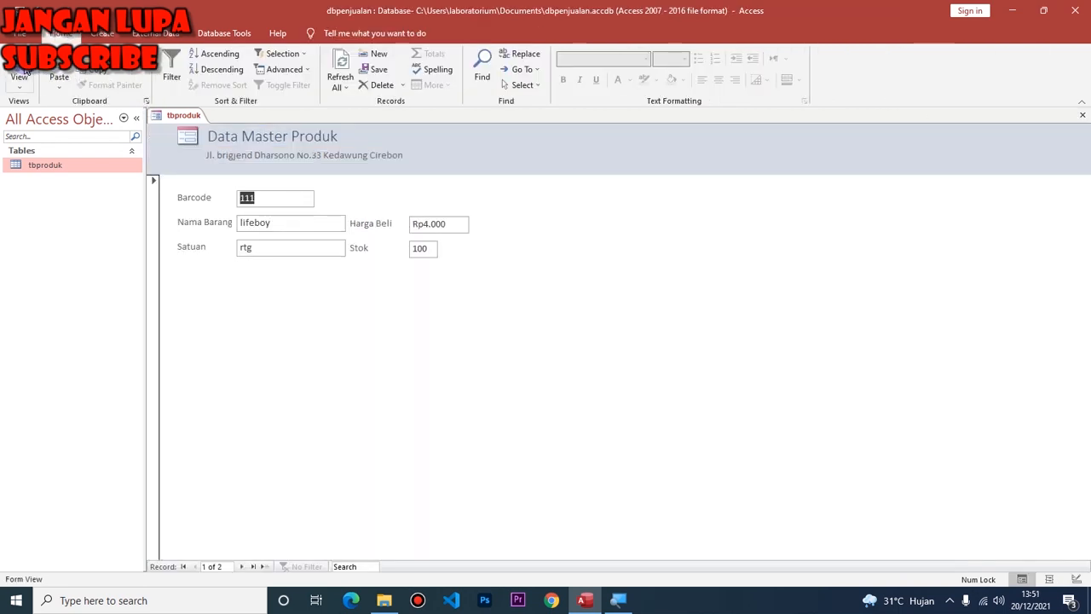
pyautogui.click(23, 81)
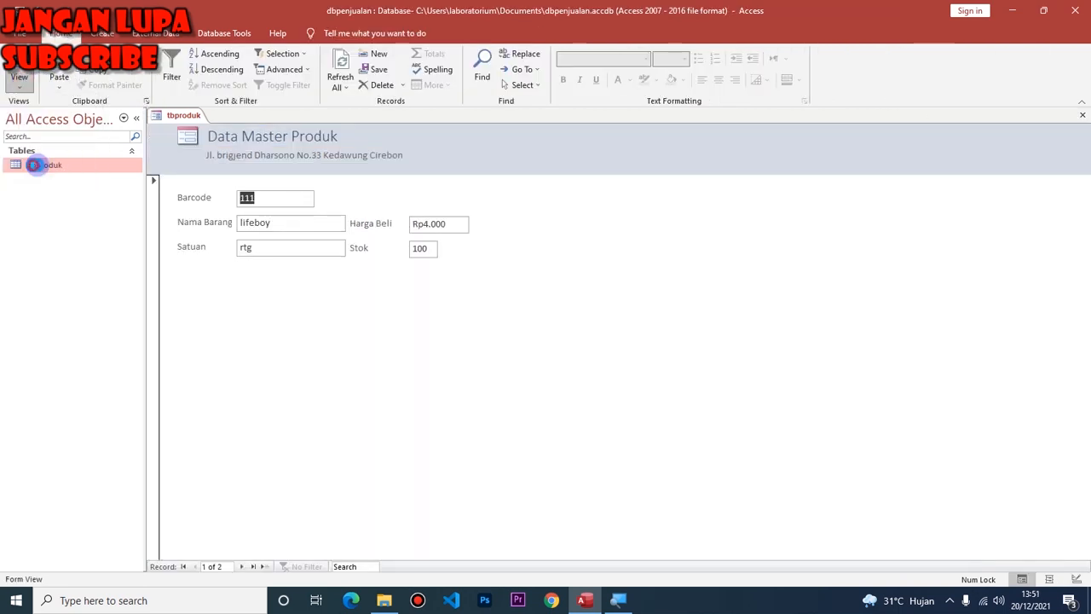
pyautogui.click(24, 170)
pyautogui.click(498, 324)
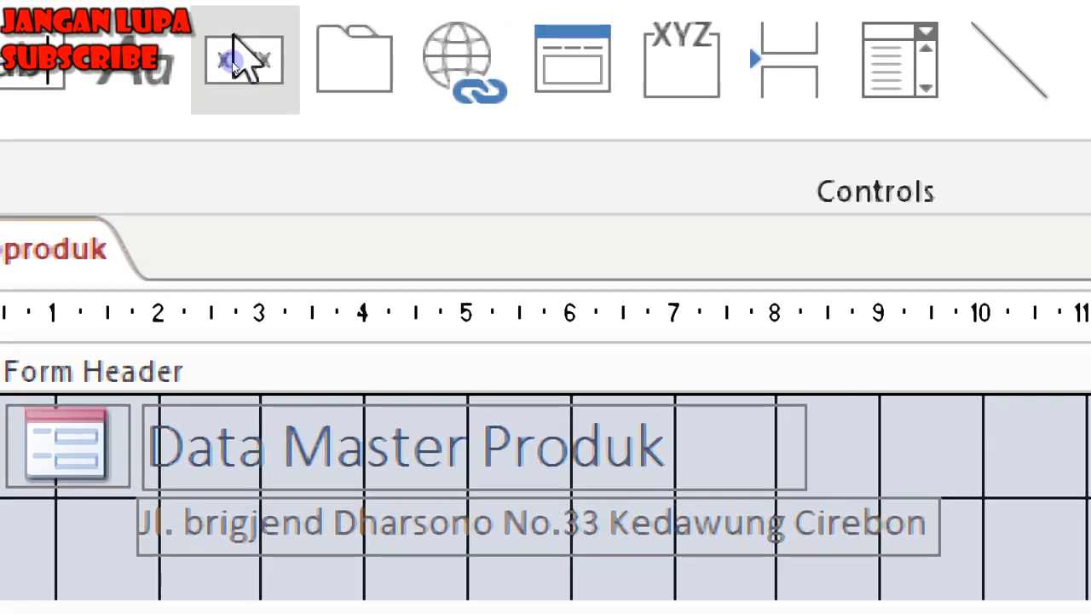
# Draw an Add Record button below Satuan captioned 'Tambah Data'.
pyautogui.click(247, 69)
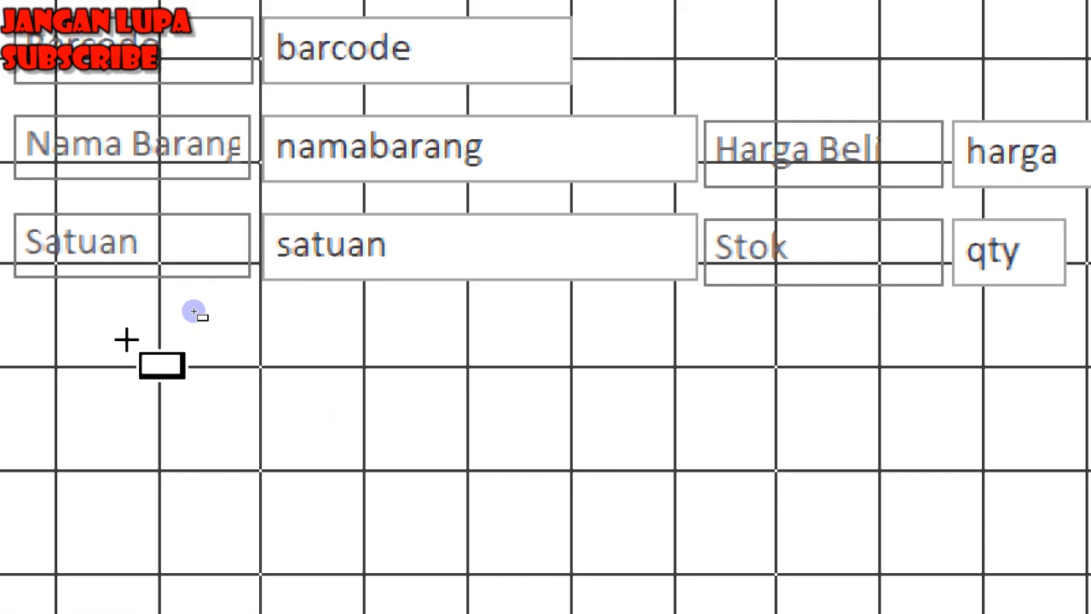
pyautogui.moveTo(32, 351)
pyautogui.mouseDown()
pyautogui.moveTo(158, 428)
pyautogui.moveTo(221, 424)
pyautogui.mouseUp()
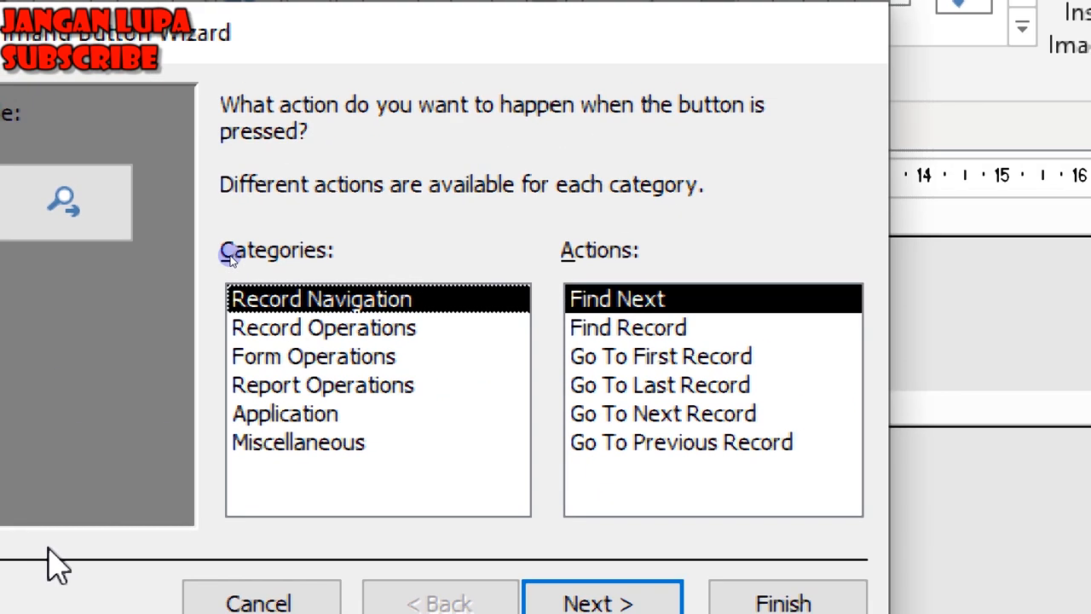
pyautogui.click(324, 338)
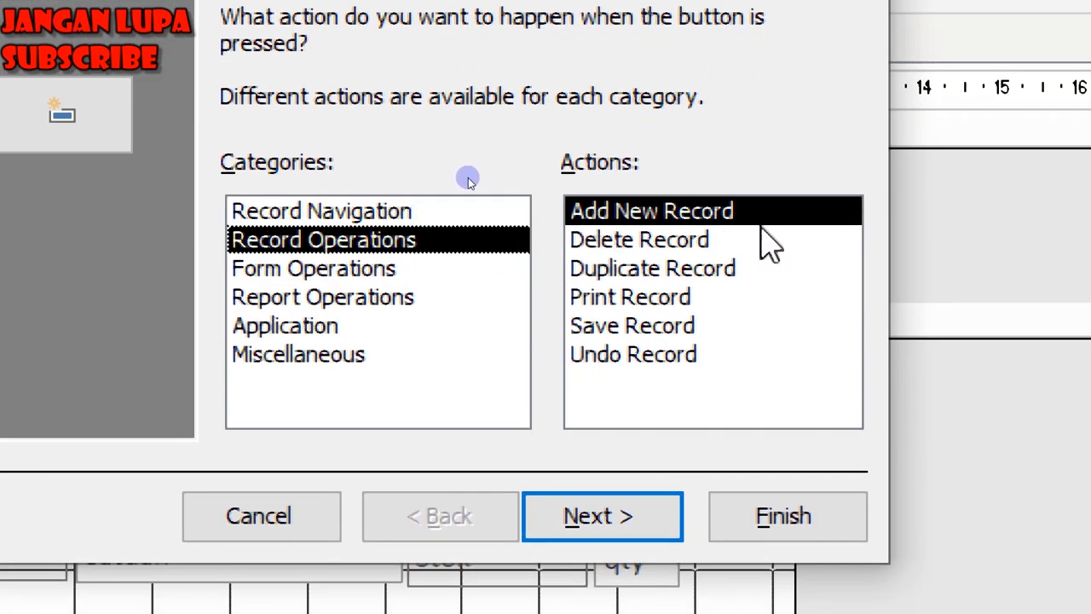
pyautogui.click(620, 522)
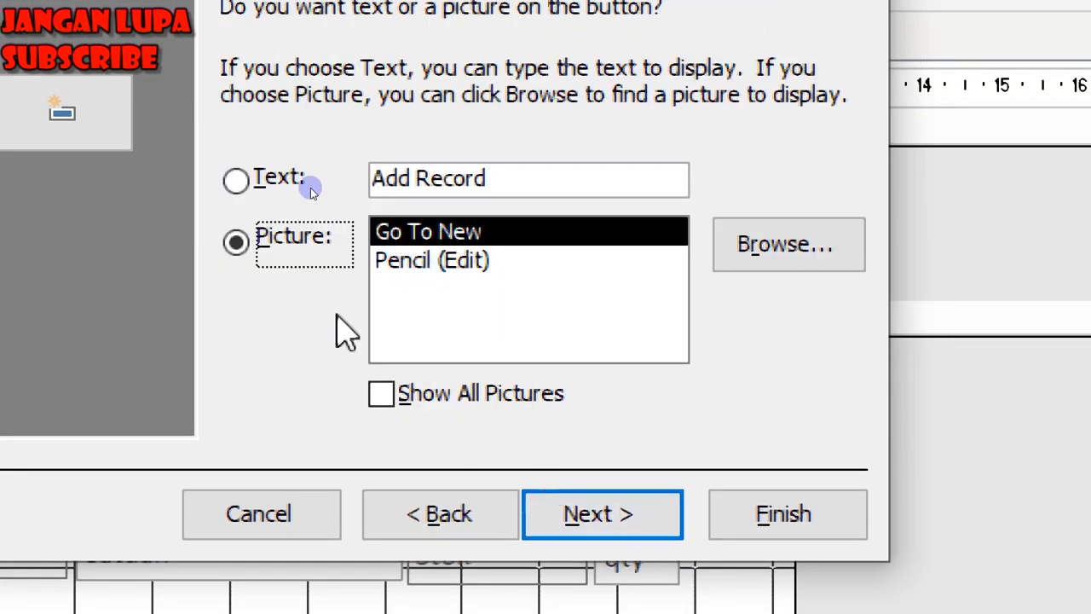
pyautogui.click(281, 179)
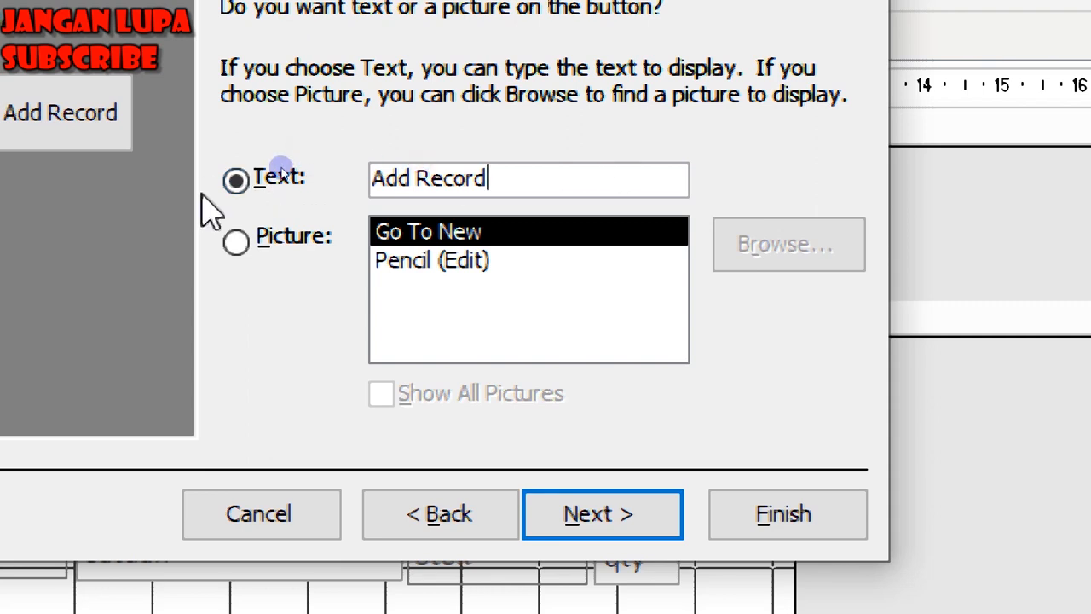
pyautogui.moveTo(549, 179); pyautogui.dragTo(233, 179)
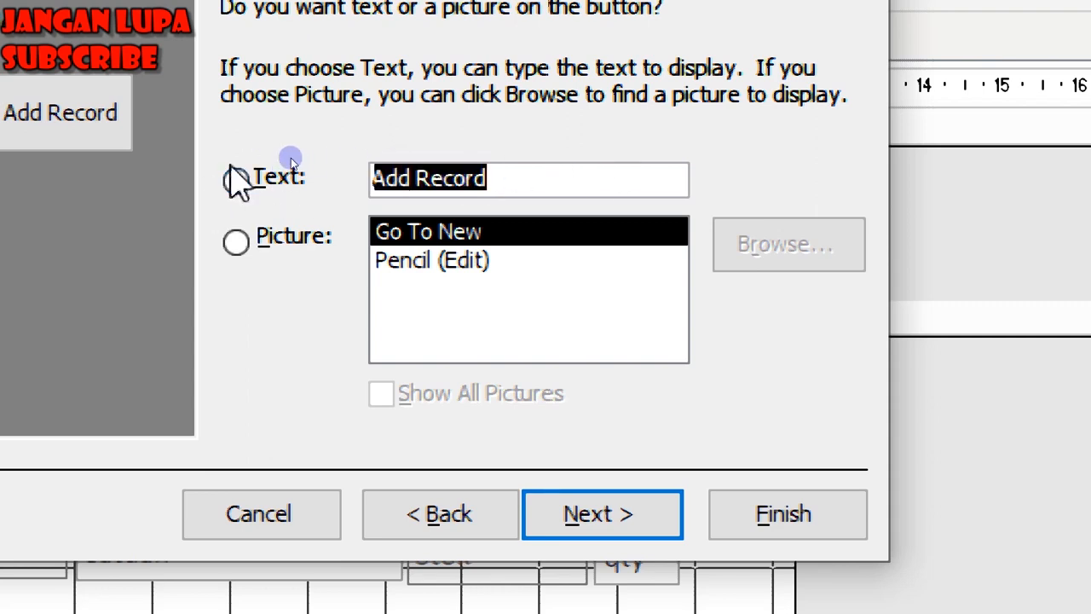
pyautogui.write('Tambah Data')
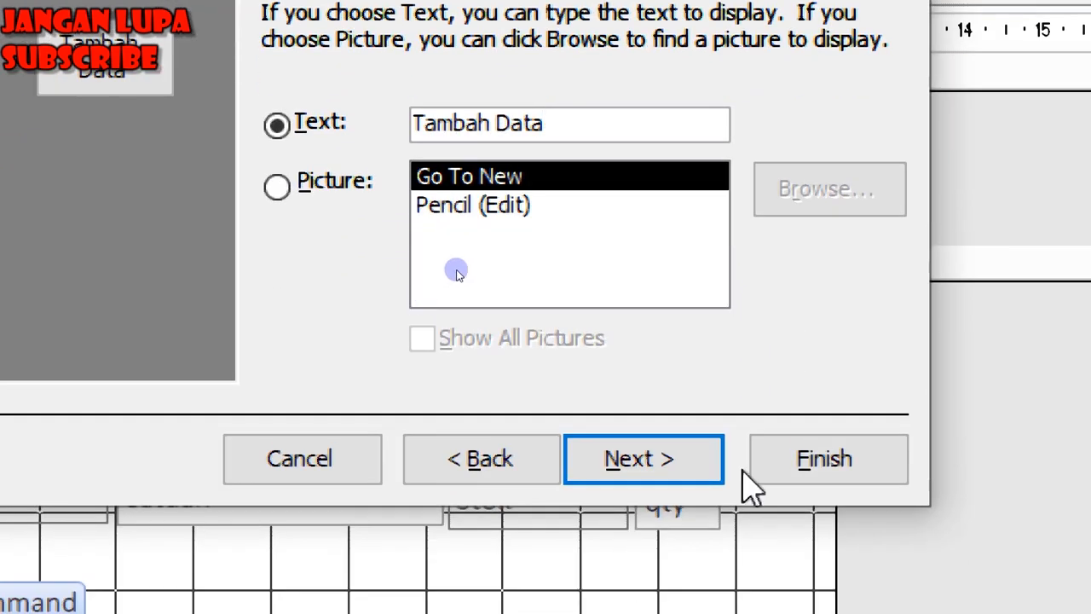
pyautogui.click(796, 613)
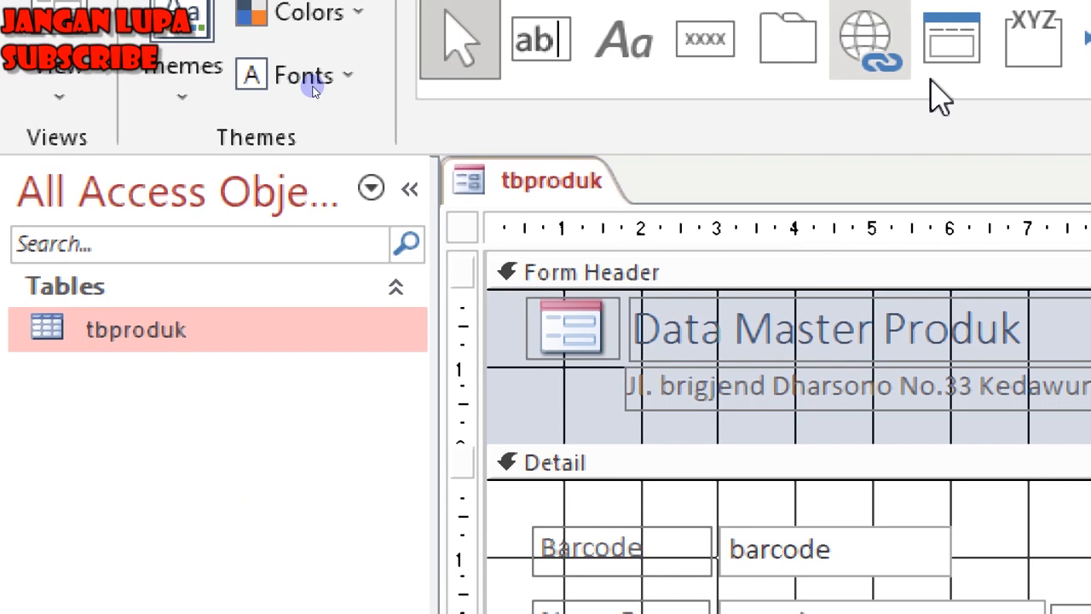
# Add a Save Record button captioned 'Simpan Data' to the right of Tambah Data.
pyautogui.click(694, 54)
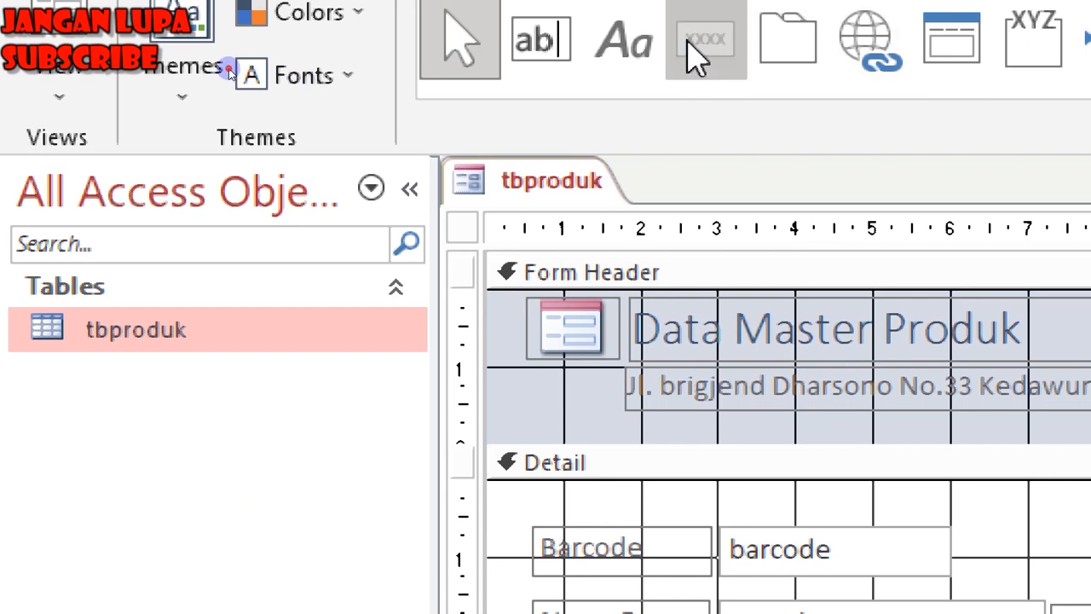
pyautogui.moveTo(735, 156); pyautogui.dragTo(913, 207)
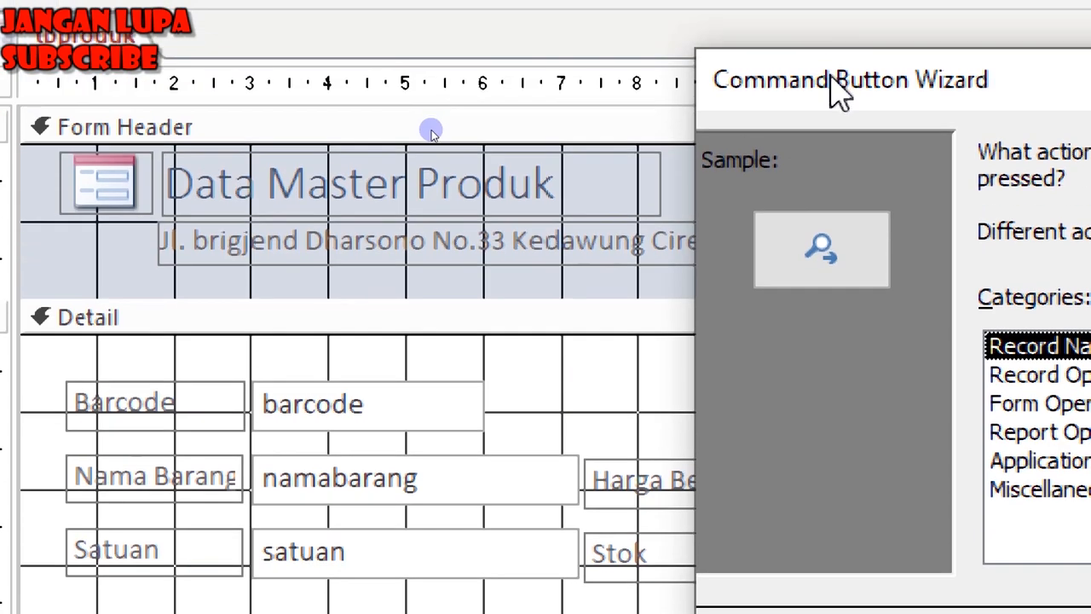
pyautogui.moveTo(835, 22); pyautogui.dragTo(180, 62)
pyautogui.click(457, 407)
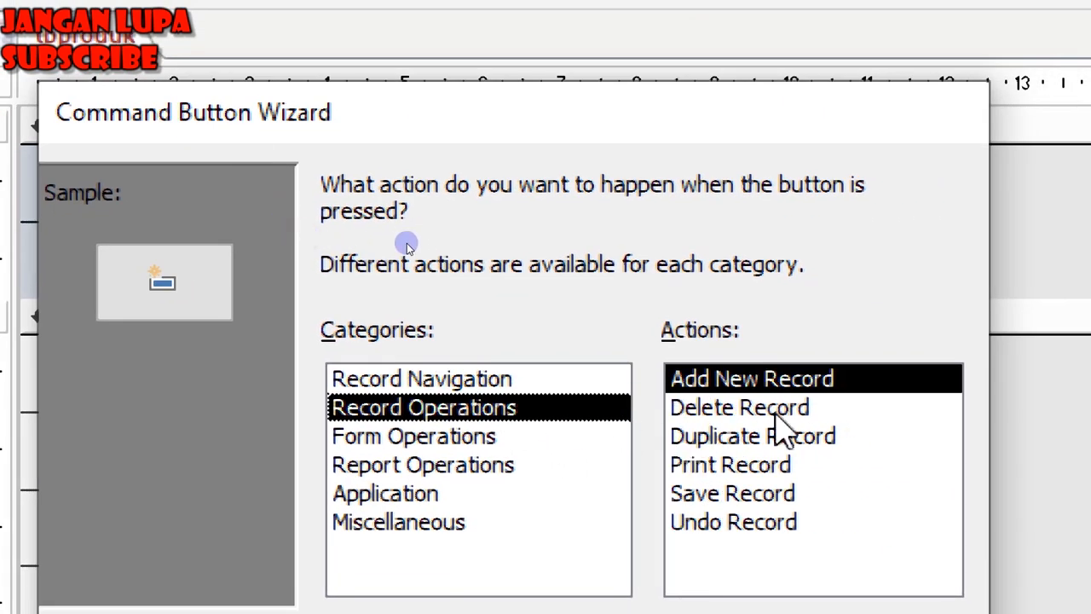
pyautogui.click(723, 503)
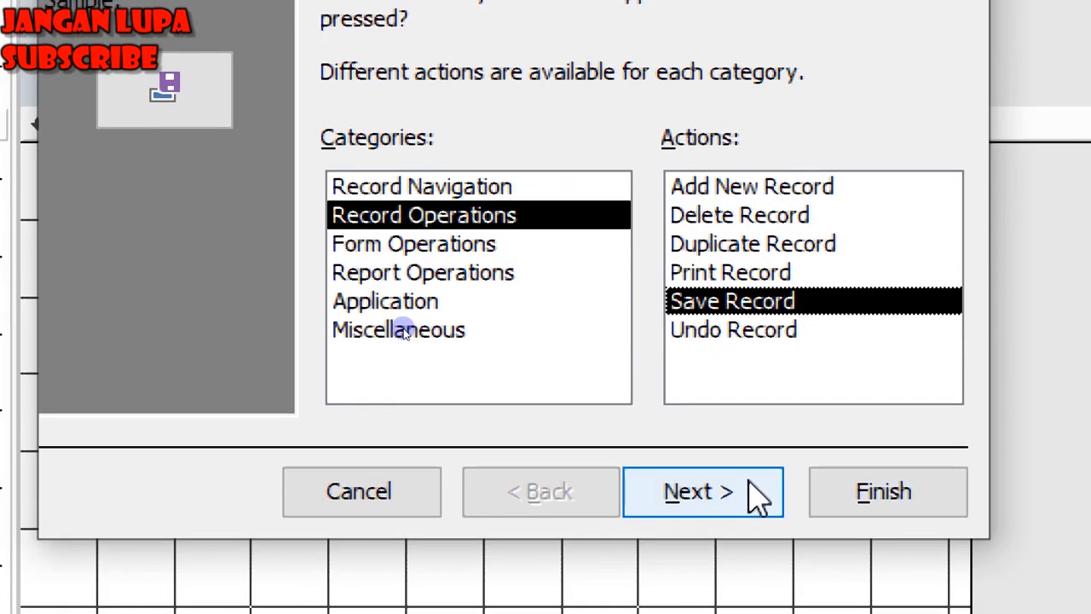
pyautogui.click(778, 492)
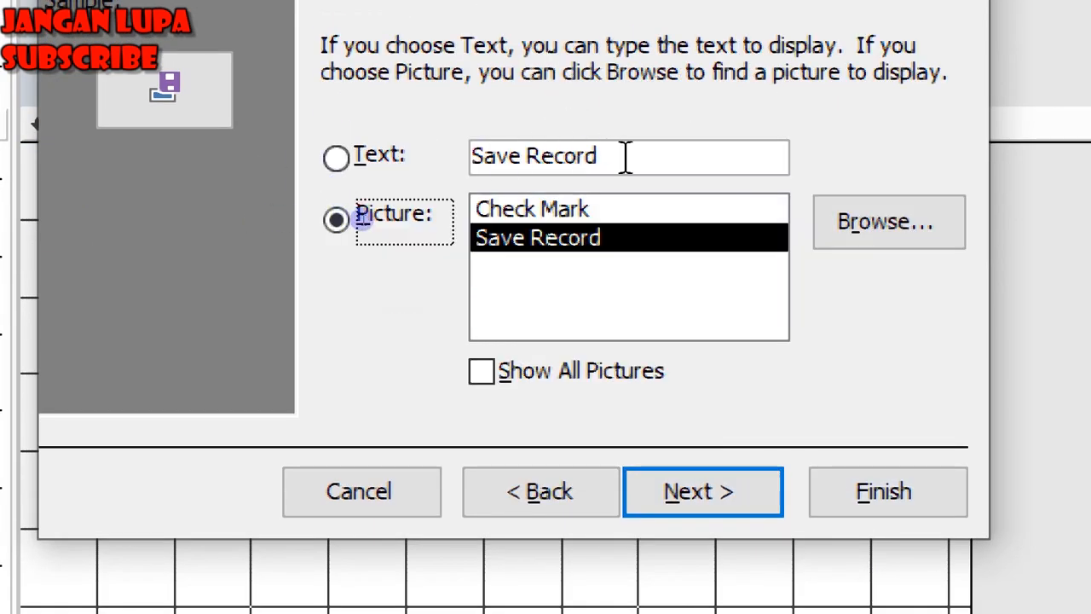
pyautogui.moveTo(616, 157); pyautogui.dragTo(185, 155)
pyautogui.write('Simpan D')
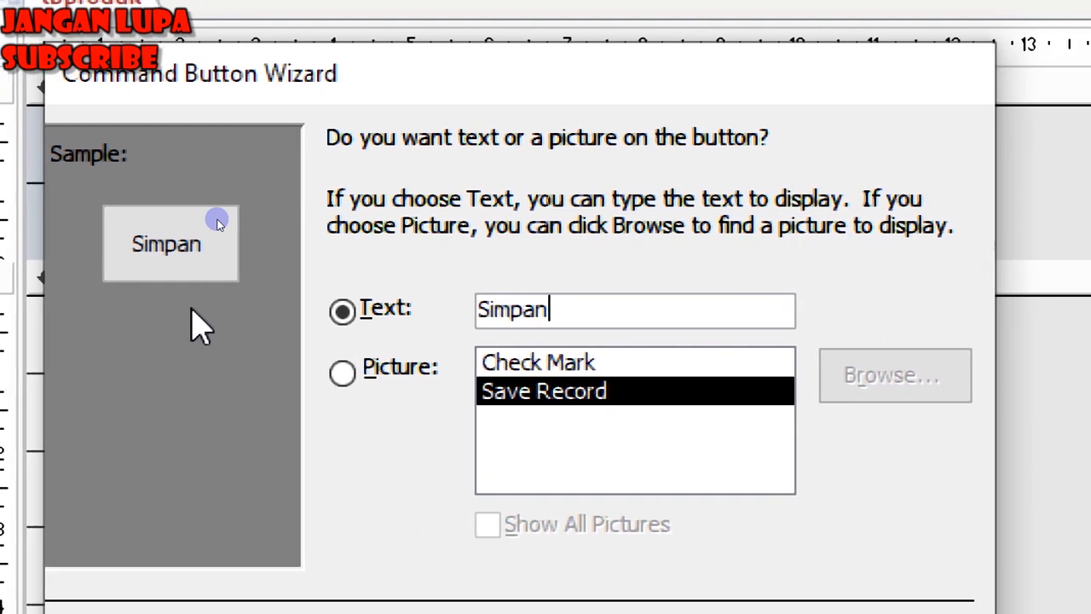
pyautogui.write('ata')
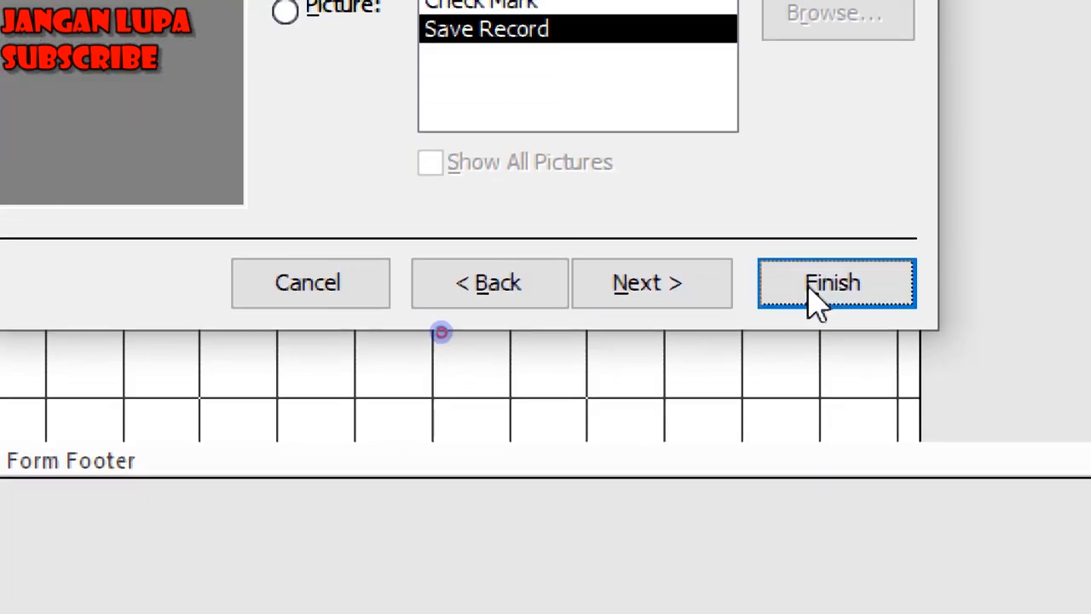
pyautogui.click(814, 298)
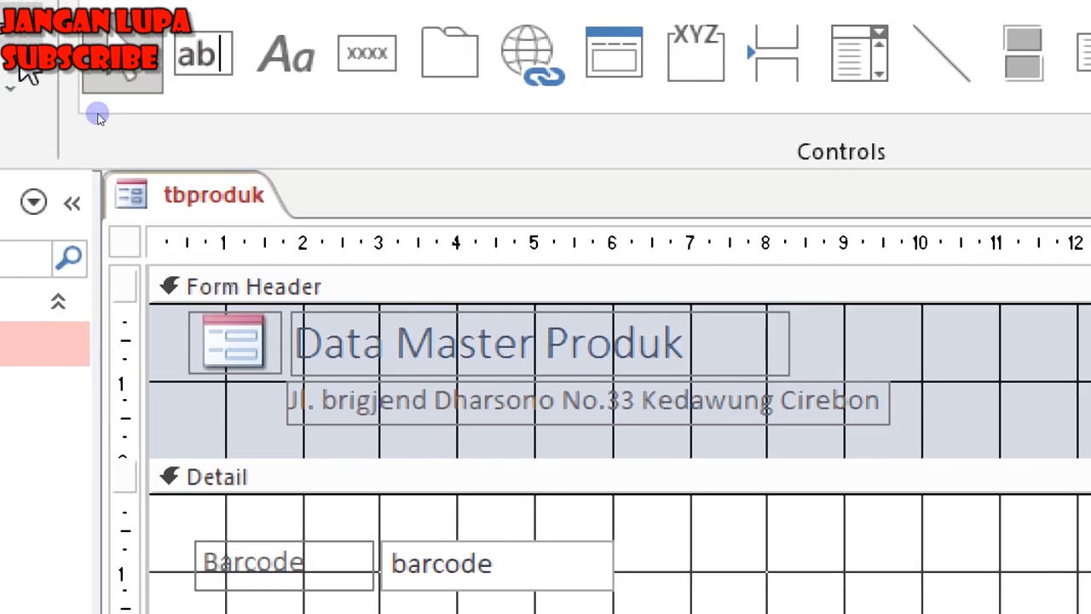
# Add a Delete Record button captioned 'Hapus Data' and align it beside Simpan Data.
pyautogui.click(530, 63)
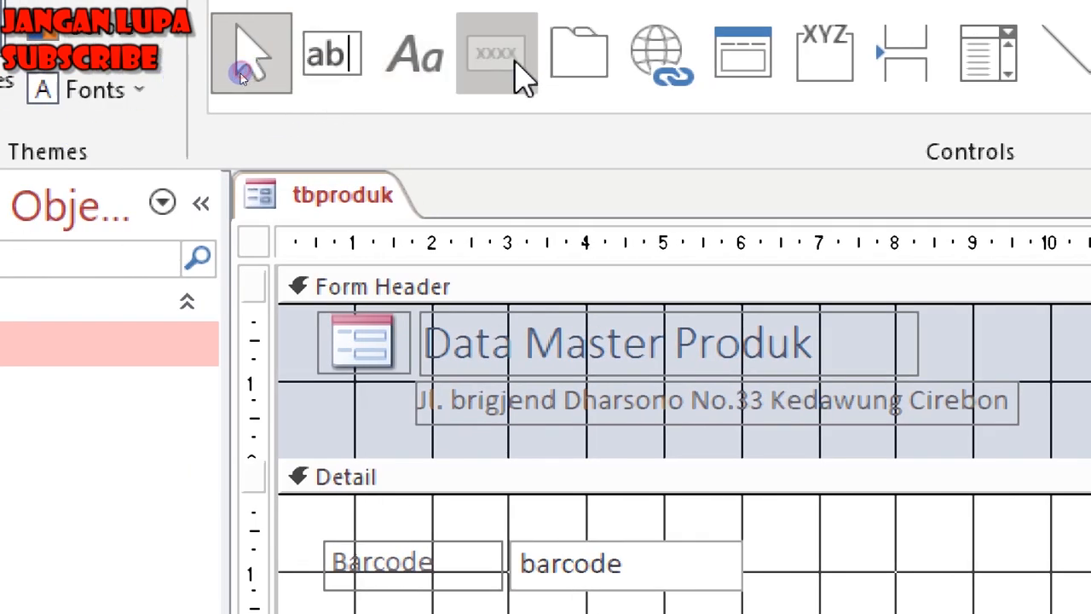
pyautogui.click(604, 128)
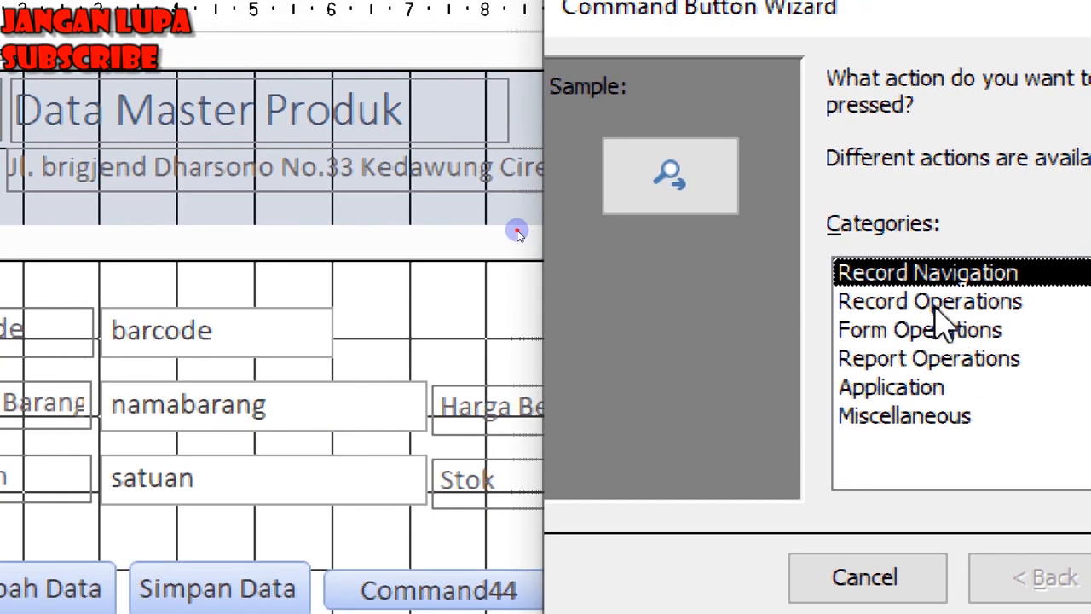
pyautogui.click(938, 304)
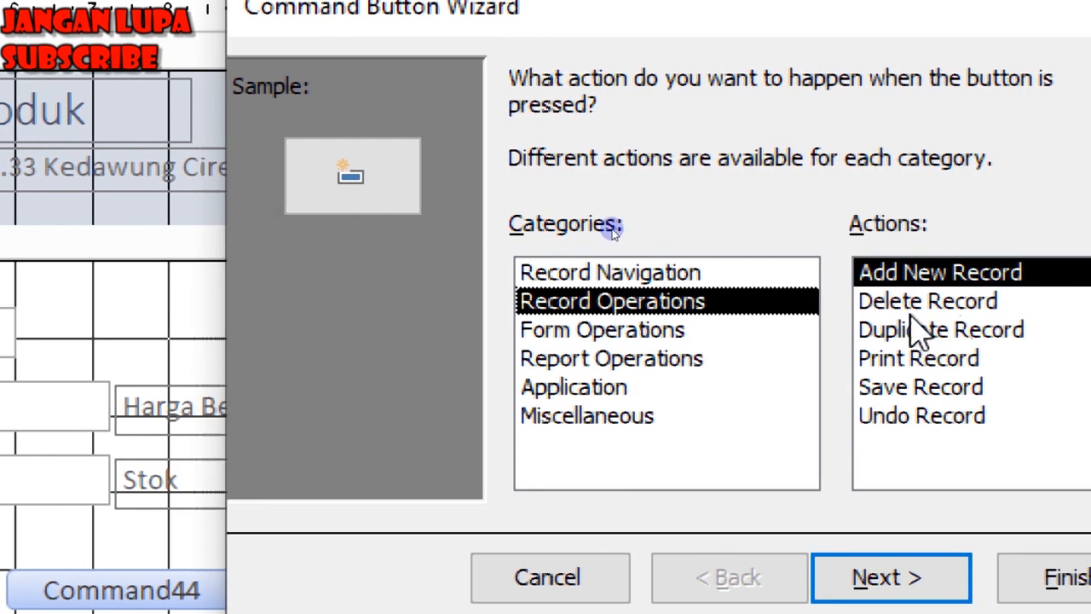
pyautogui.click(903, 302)
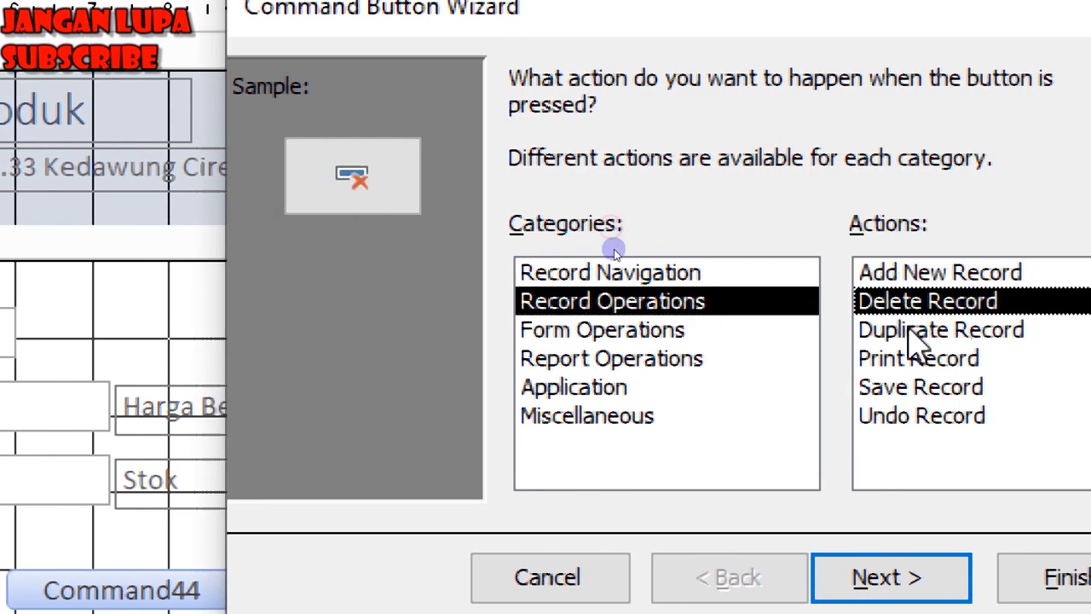
pyautogui.click(901, 577)
pyautogui.moveTo(803, 228); pyautogui.dragTo(470, 204)
pyautogui.write('hapus')
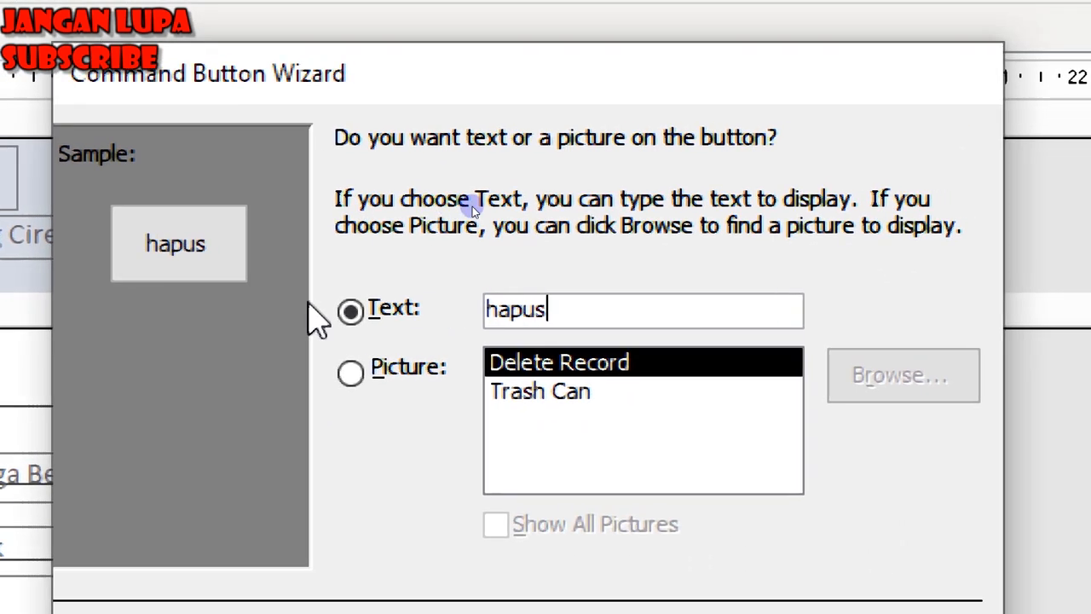
pyautogui.press('BackSpace')
pyautogui.press('BackSpace')
pyautogui.press('BackSpace')
pyautogui.press('BackSpace')
pyautogui.press('BackSpace')
pyautogui.write('H')
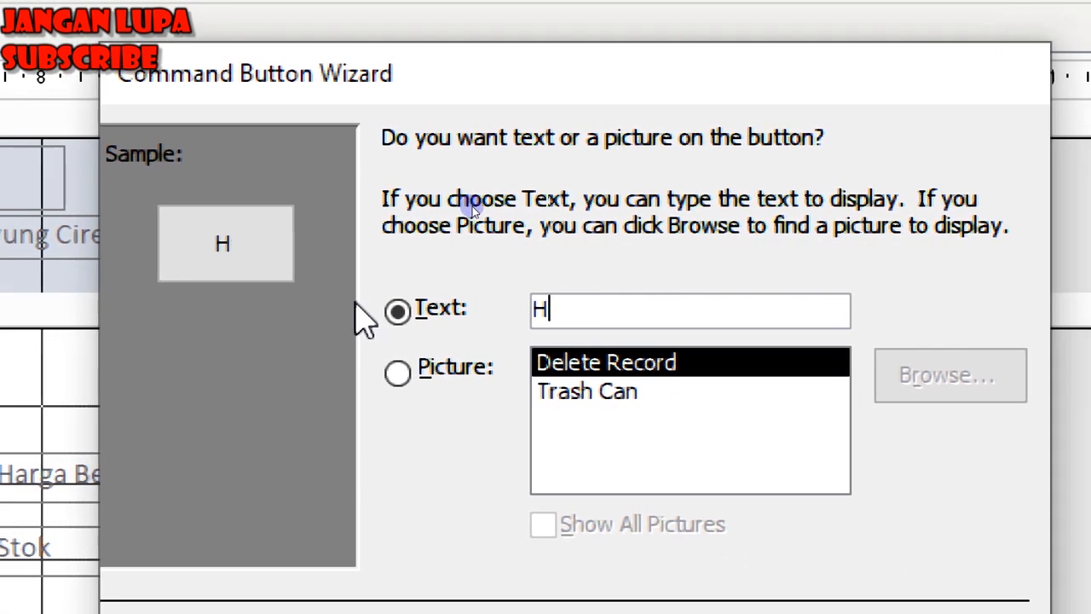
pyautogui.write('apus Data')
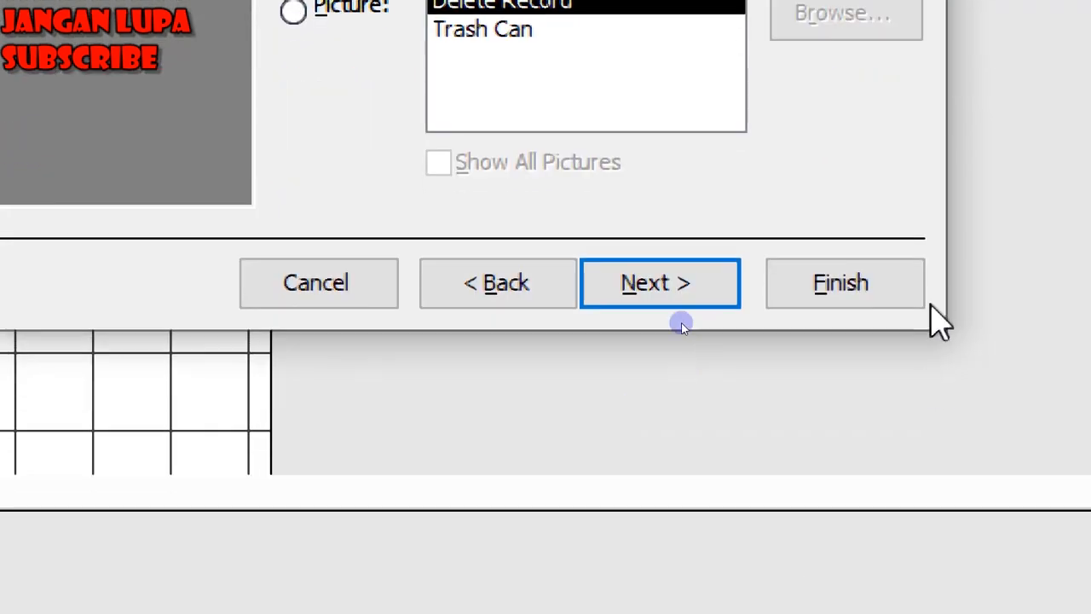
pyautogui.click(852, 527)
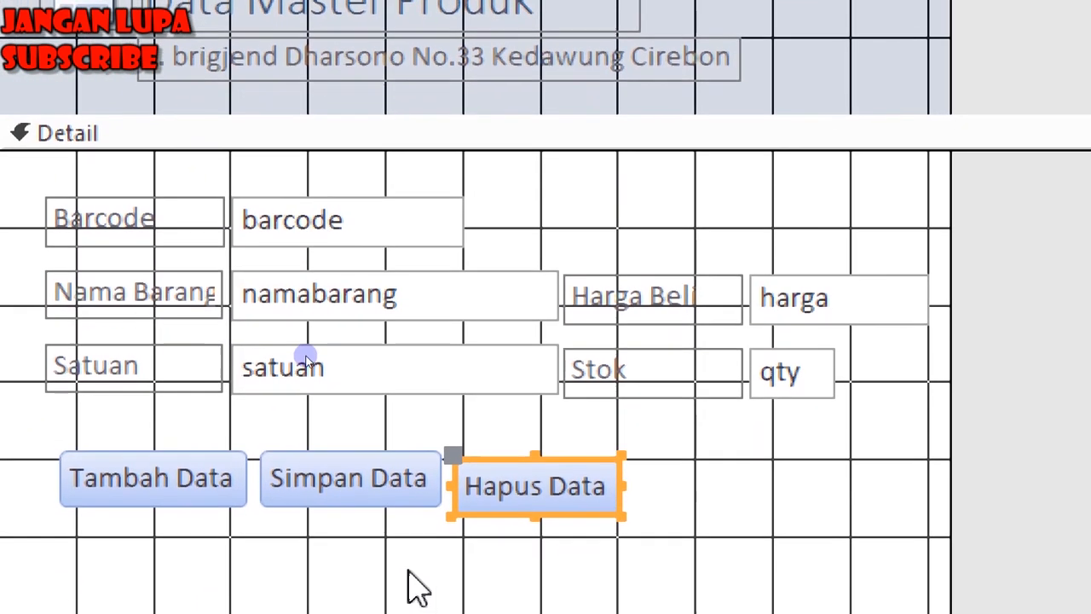
pyautogui.moveTo(501, 460); pyautogui.dragTo(496, 449)
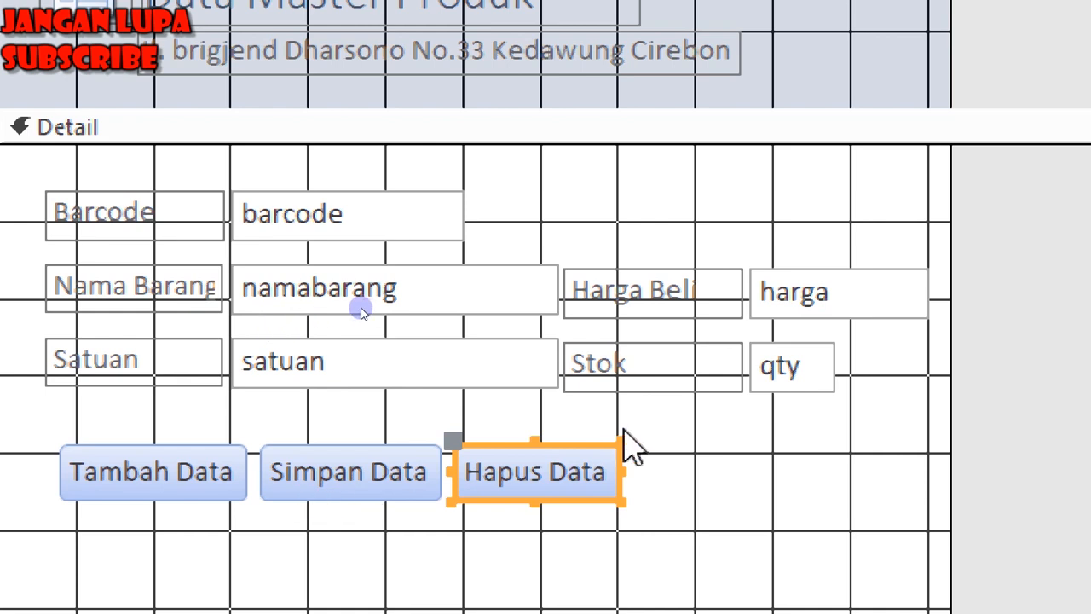
pyautogui.click(535, 406)
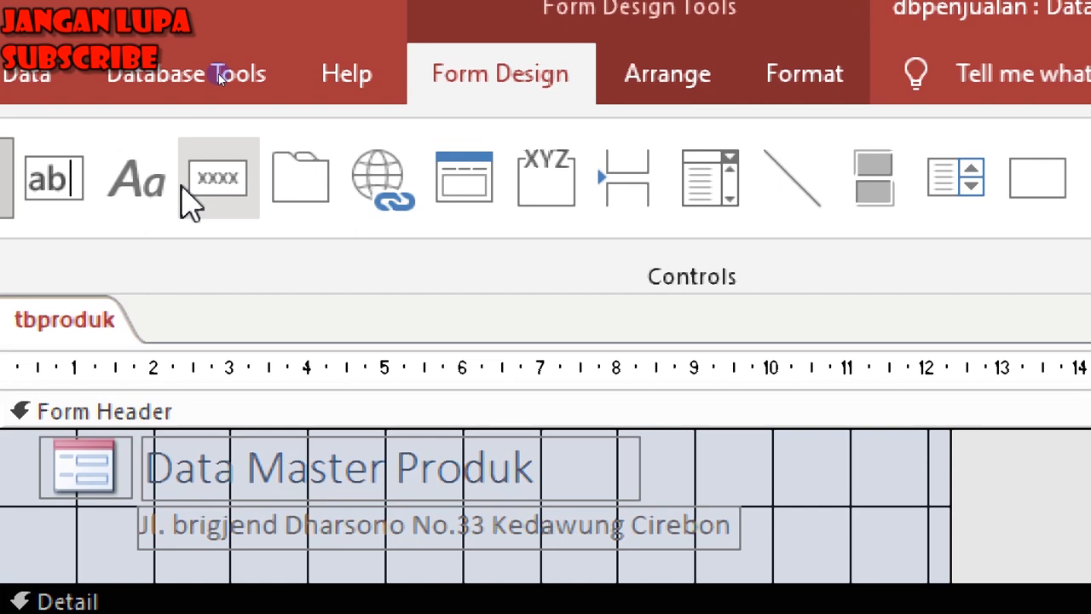
# Add a Go To Next Record button with the right-arrow picture, shrunk small and placed after Hapus Data.
pyautogui.click(214, 190)
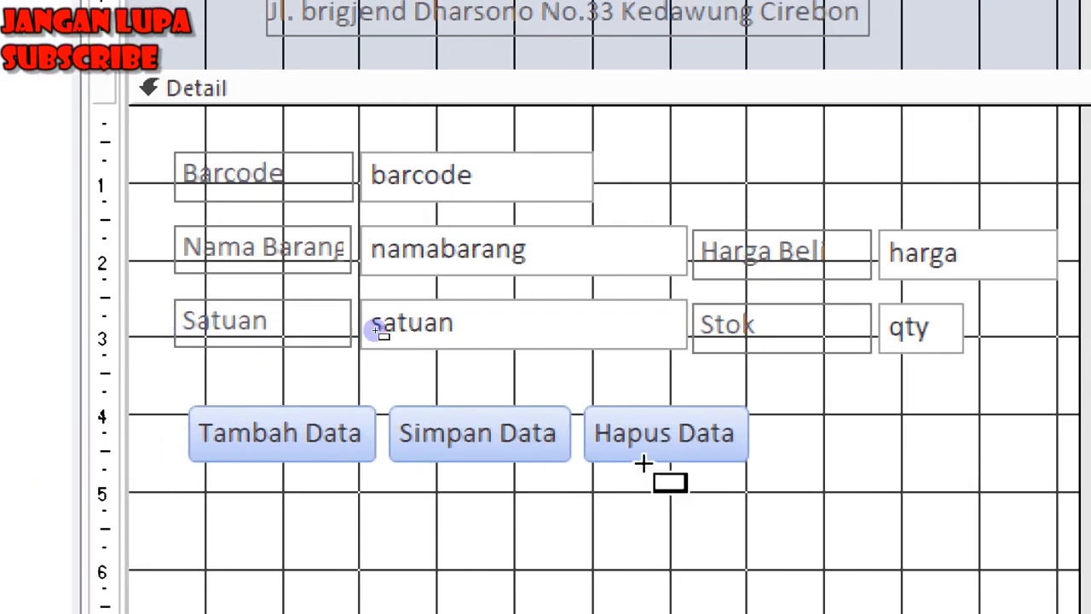
pyautogui.click(774, 407)
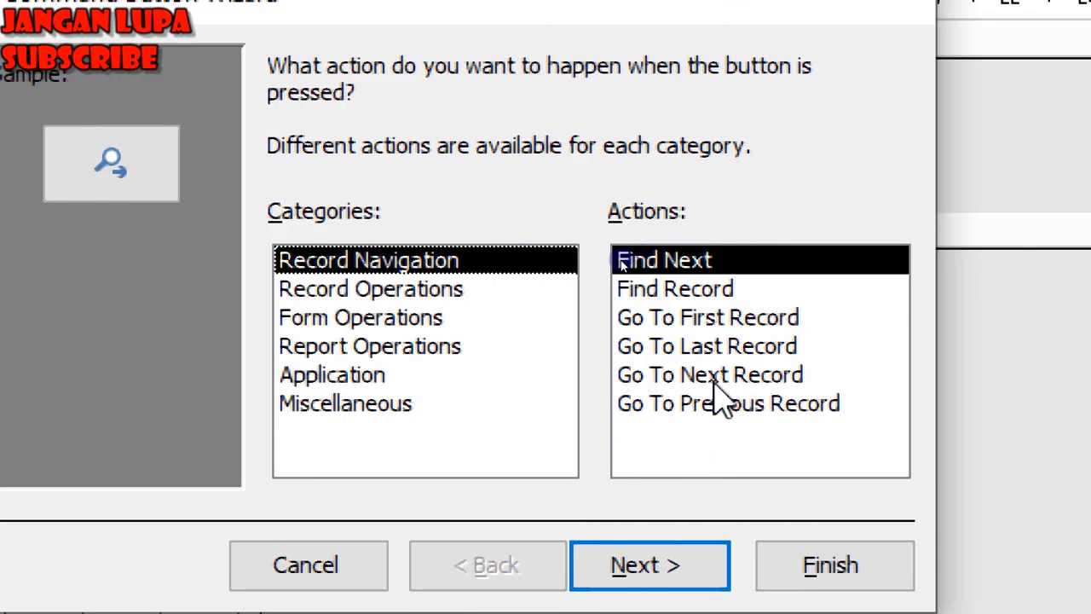
pyautogui.click(688, 378)
pyautogui.click(635, 572)
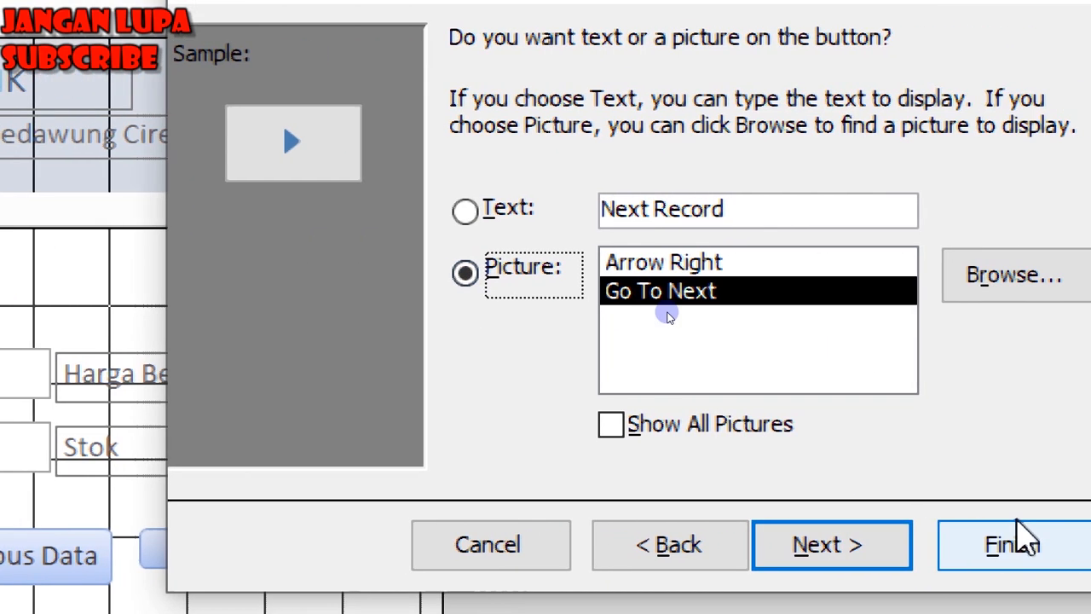
pyautogui.click(993, 543)
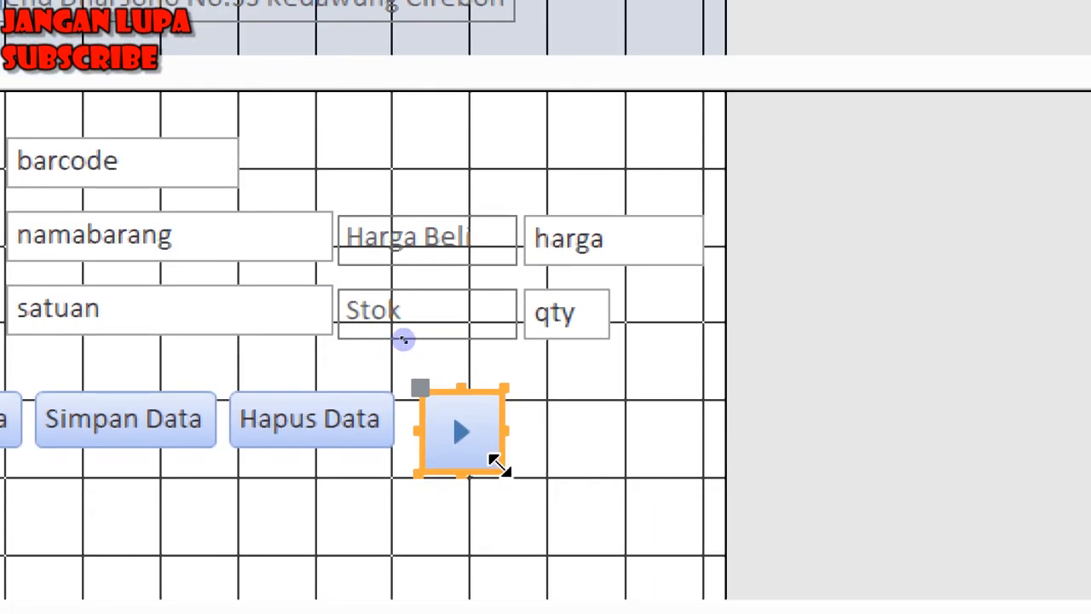
pyautogui.moveTo(498, 464); pyautogui.dragTo(478, 442)
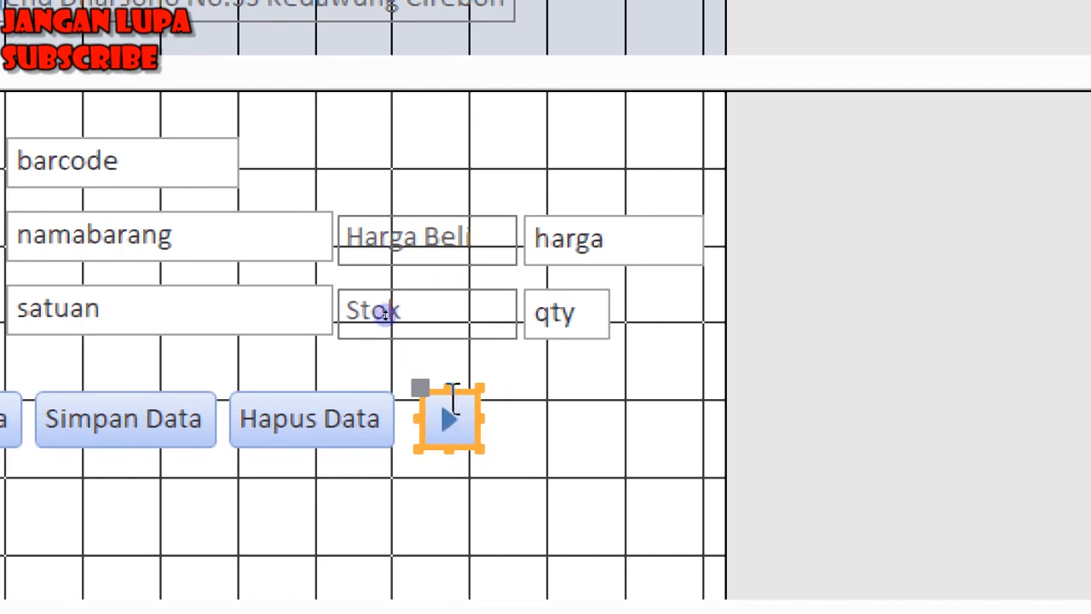
pyautogui.moveTo(421, 390); pyautogui.dragTo(649, 396)
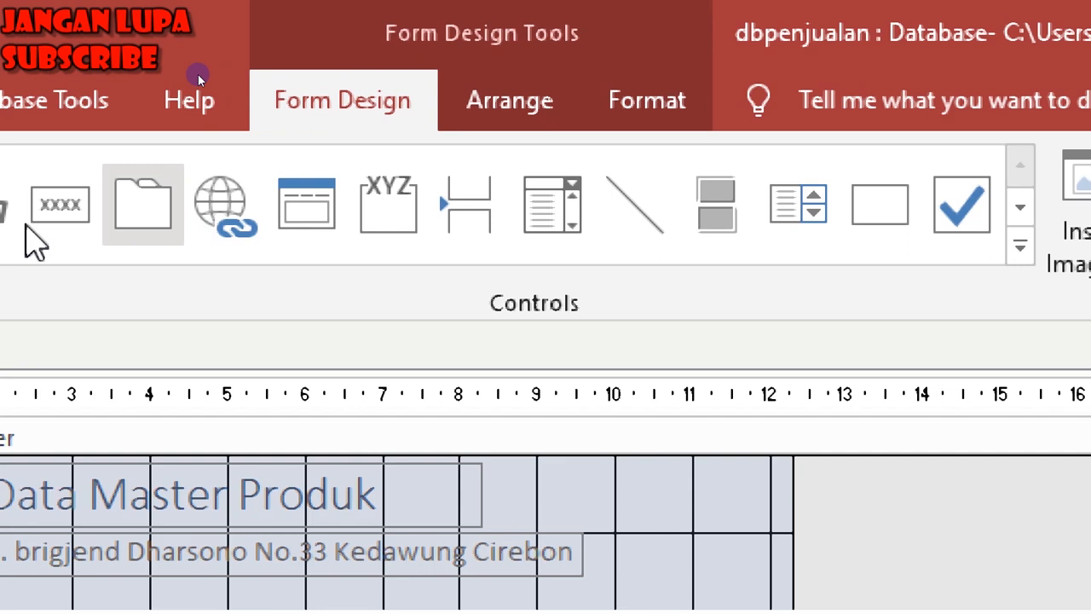
# Draw a new button right of Hapus Data and make it Go To Previous Record.
pyautogui.click(60, 206)
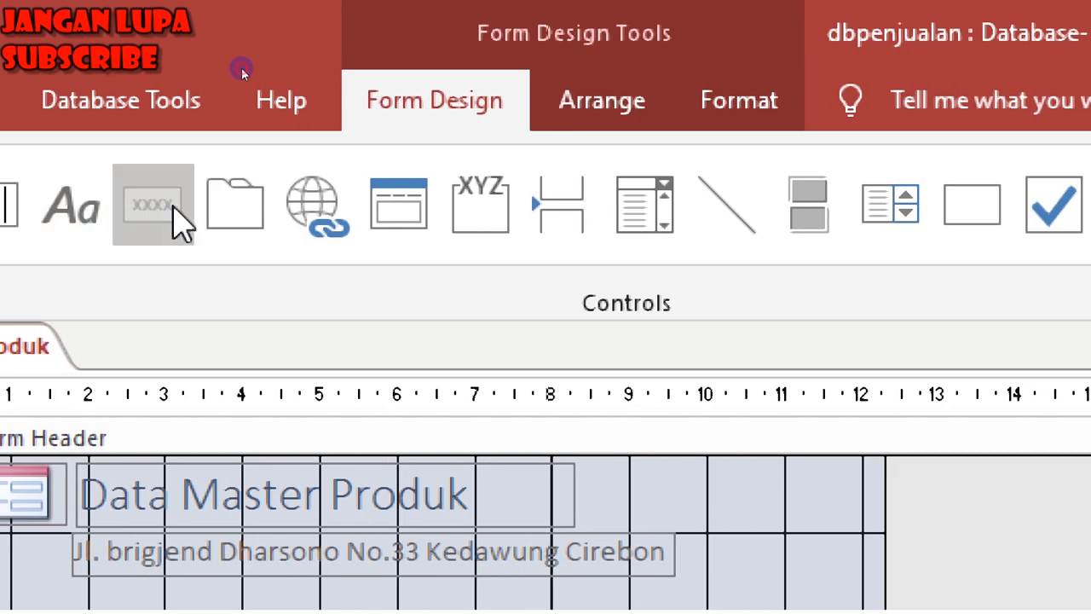
pyautogui.moveTo(727, 256); pyautogui.dragTo(883, 298)
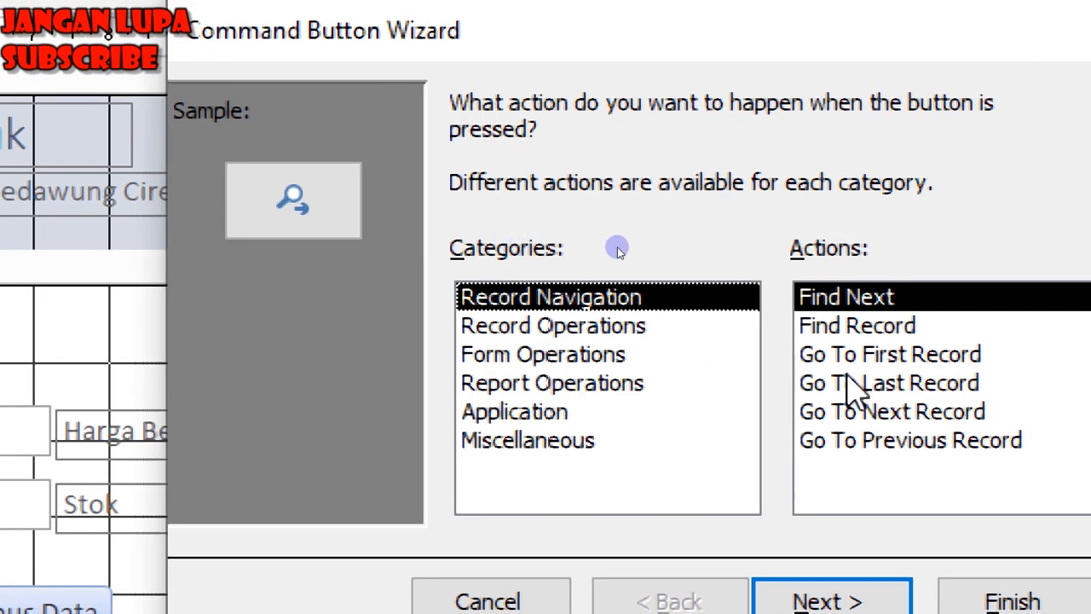
pyautogui.click(886, 442)
pyautogui.click(953, 431)
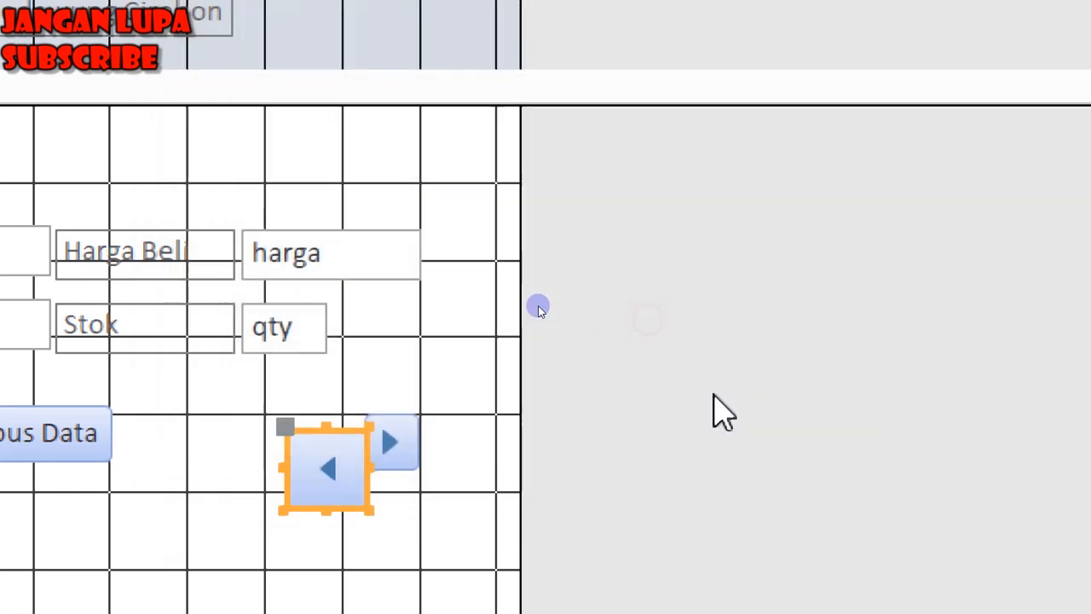
# Shrink the left-arrow button to match the right arrow and make it slightly taller.
pyautogui.moveTo(365, 507); pyautogui.dragTo(336, 474)
pyautogui.click(322, 452)
pyautogui.press('Escape')
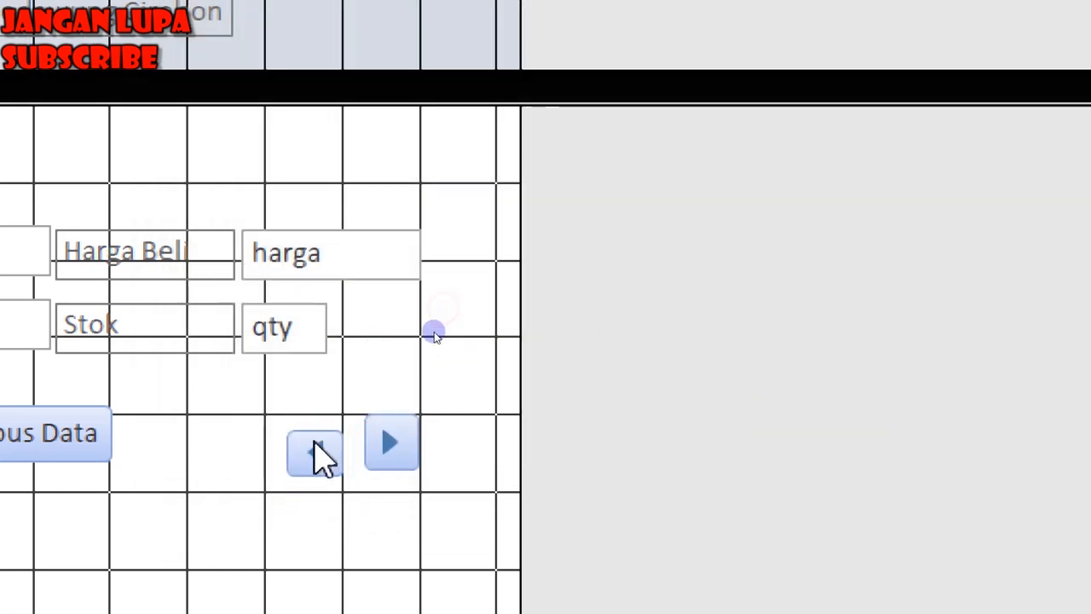
pyautogui.moveTo(315, 422); pyautogui.dragTo(338, 417)
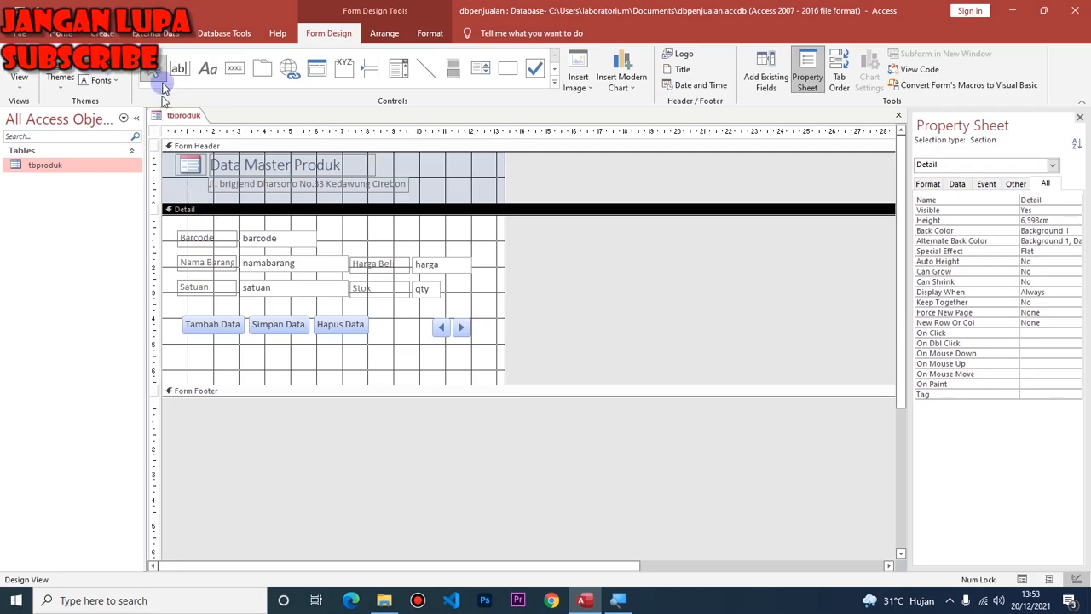
# In Form View, start a new record with barcode 333 and name 'Sedap goreng'.
pyautogui.click(17, 68)
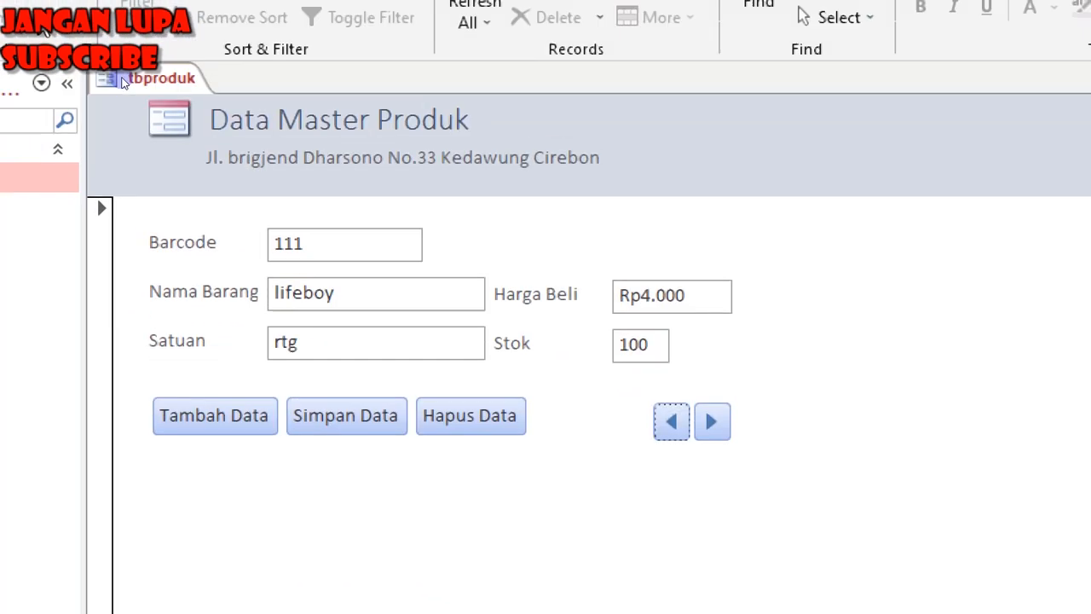
pyautogui.click(218, 449)
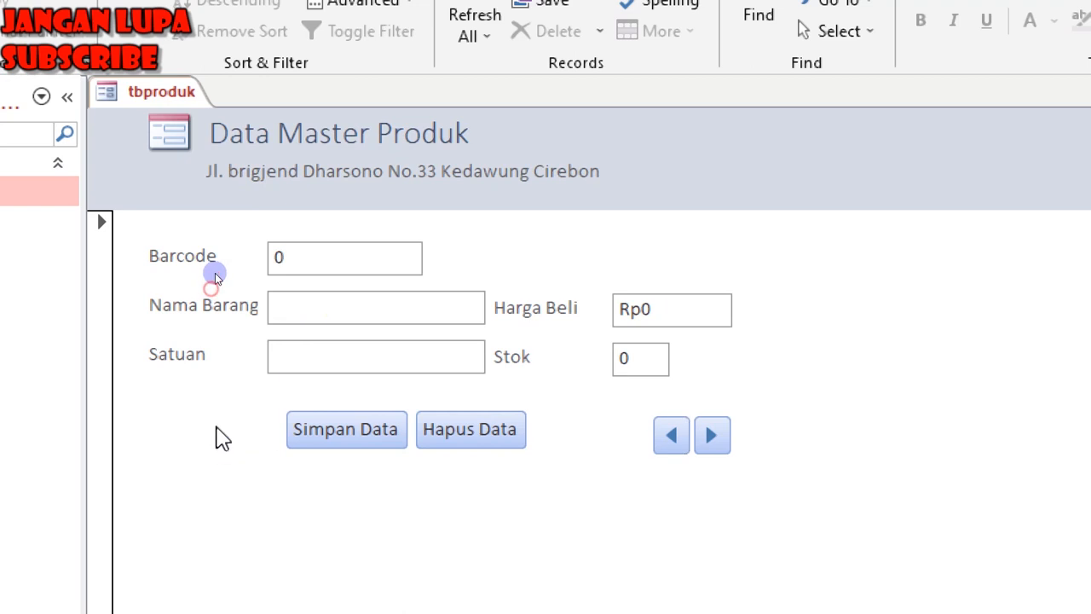
pyautogui.write('333')
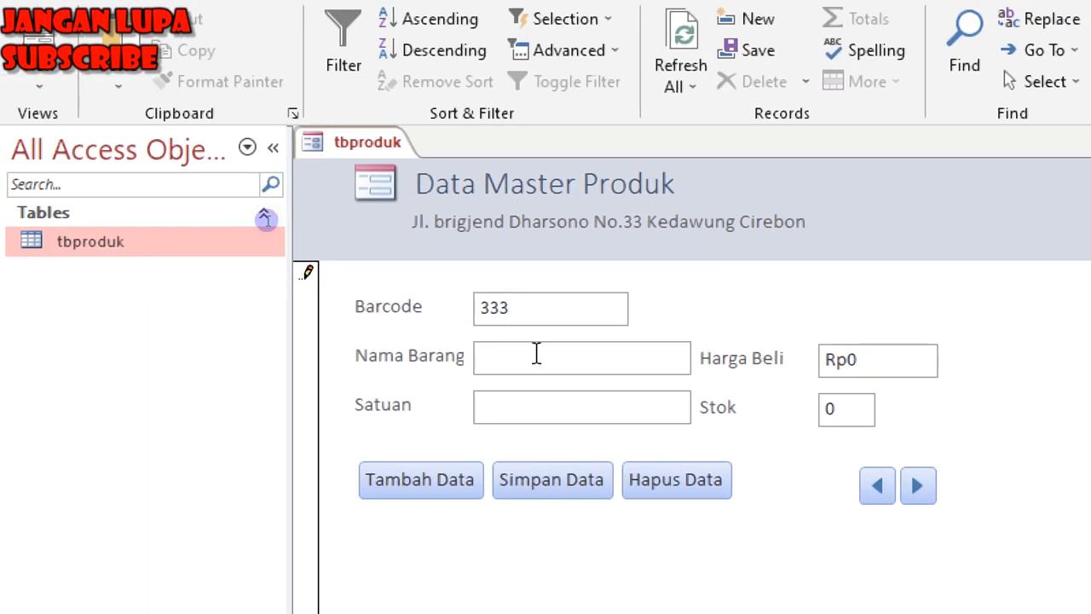
pyautogui.click(537, 353)
pyautogui.write('Sed')
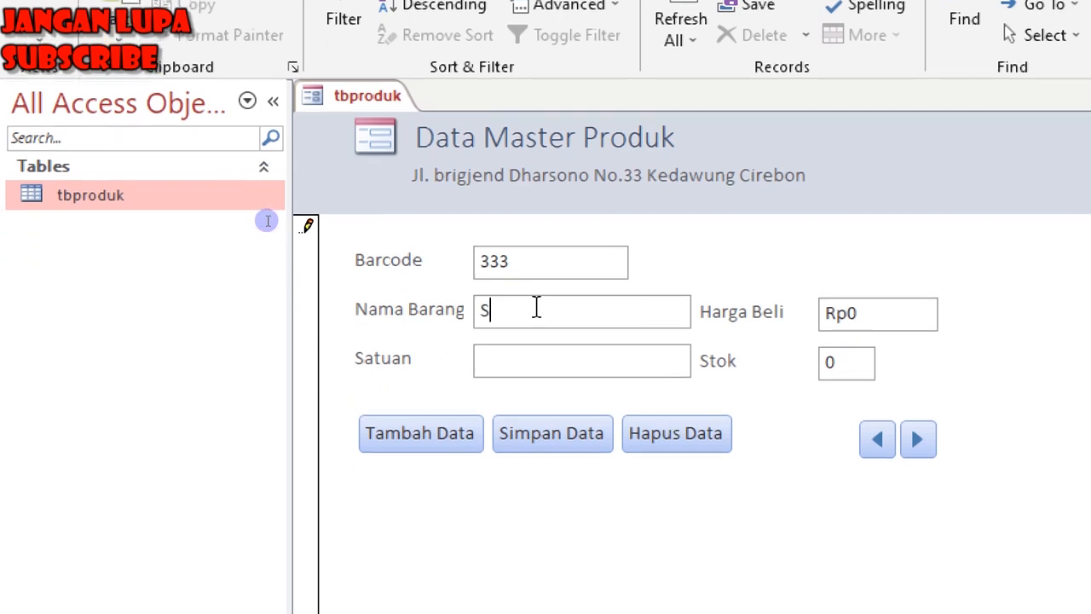
pyautogui.write('ap goren')
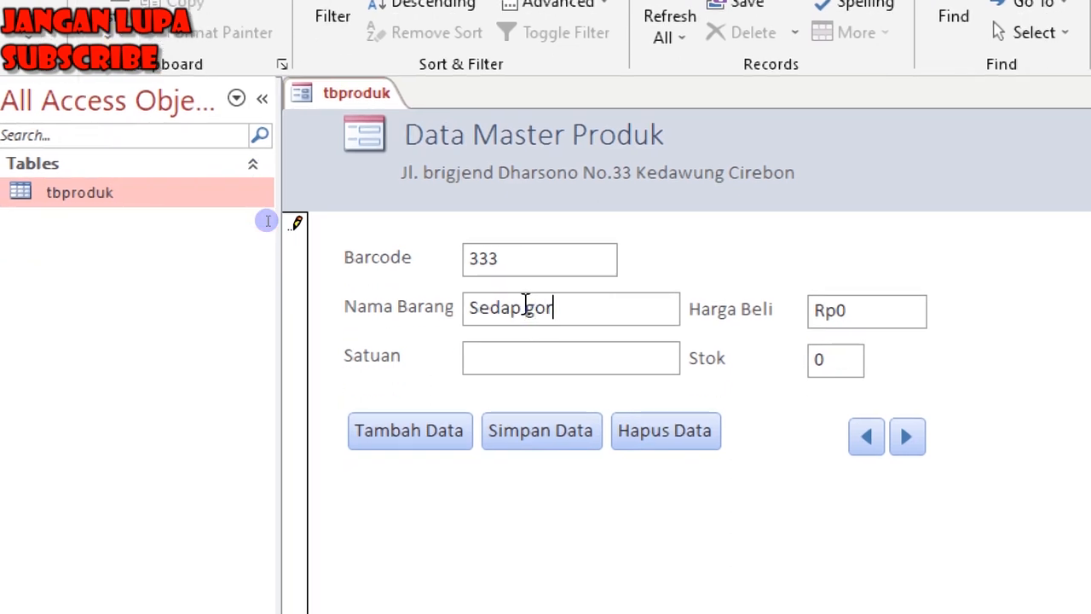
pyautogui.write('g')
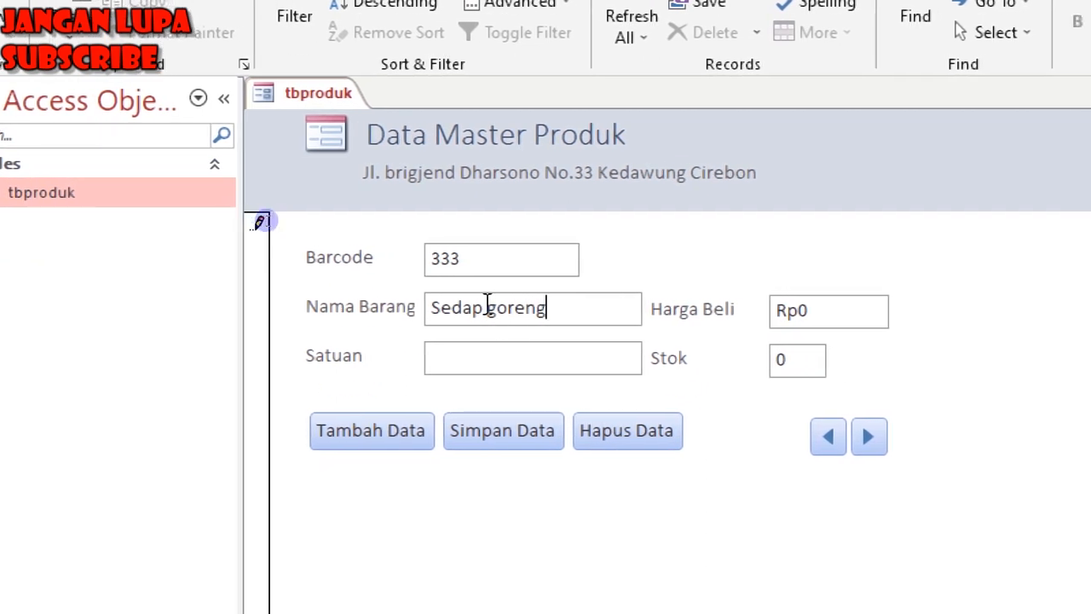
# Enter Satuan 'Dus', price 90000 and stock 10, save the record, and open tbproduk.
pyautogui.press('Tab')
pyautogui.write('Dus')
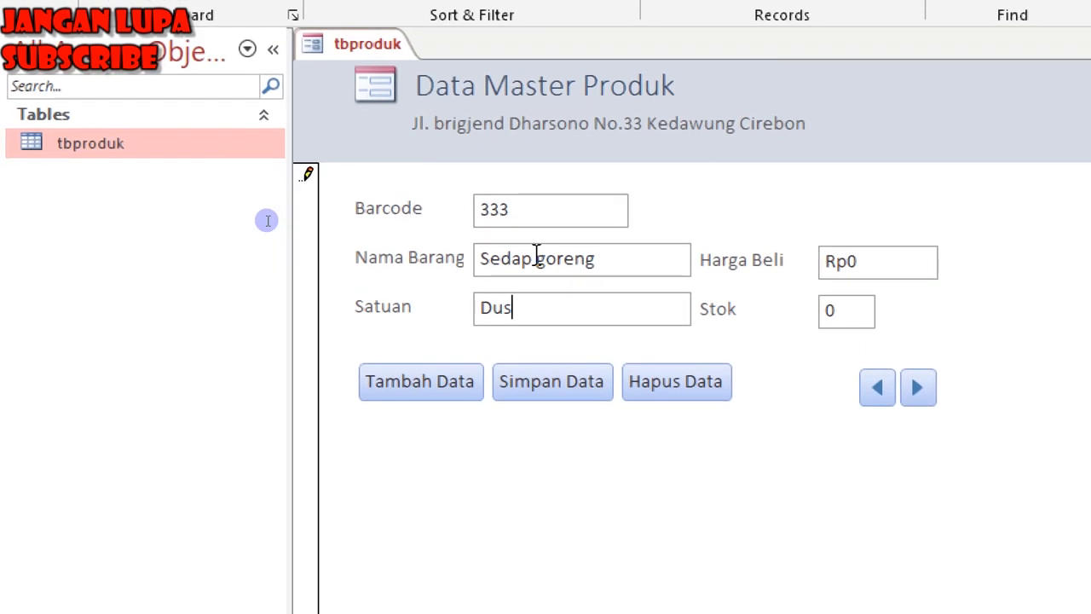
pyautogui.press('Tab')
pyautogui.write('90000')
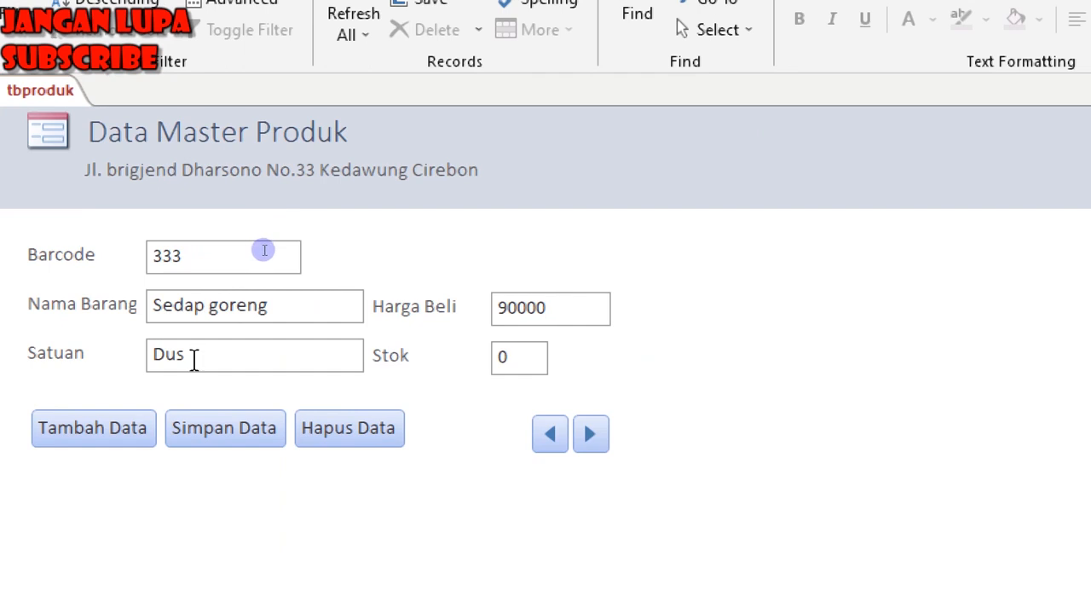
pyautogui.write('10')
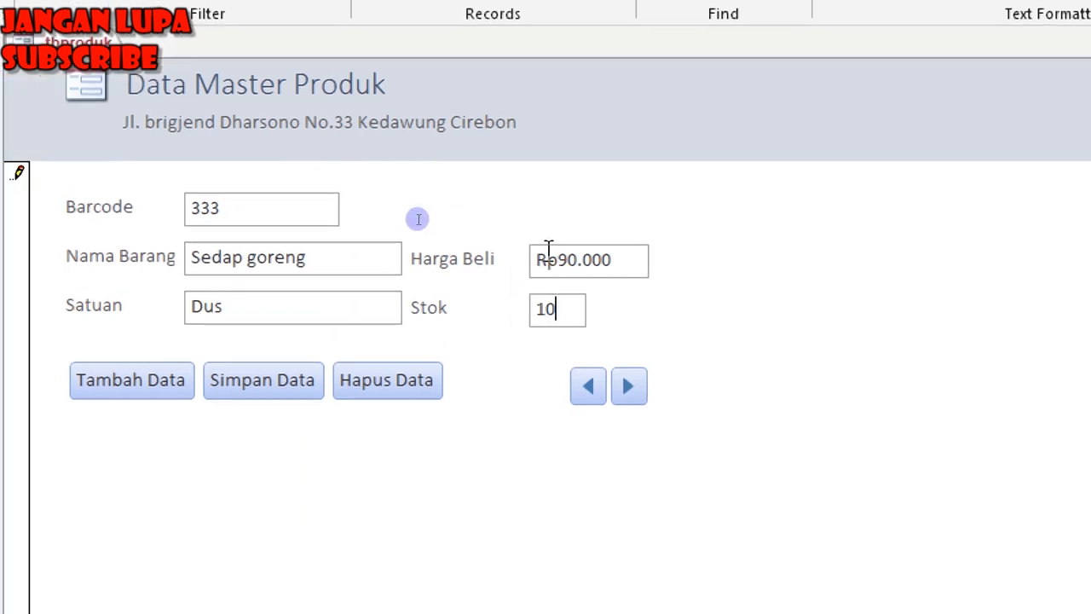
pyautogui.click(252, 435)
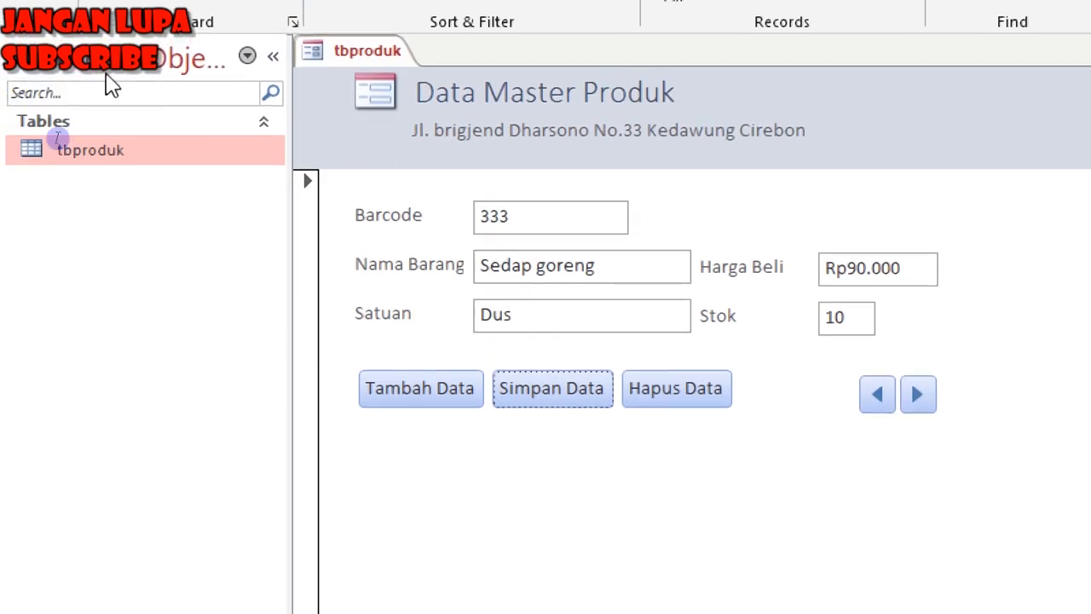
pyautogui.doubleClick(137, 161)
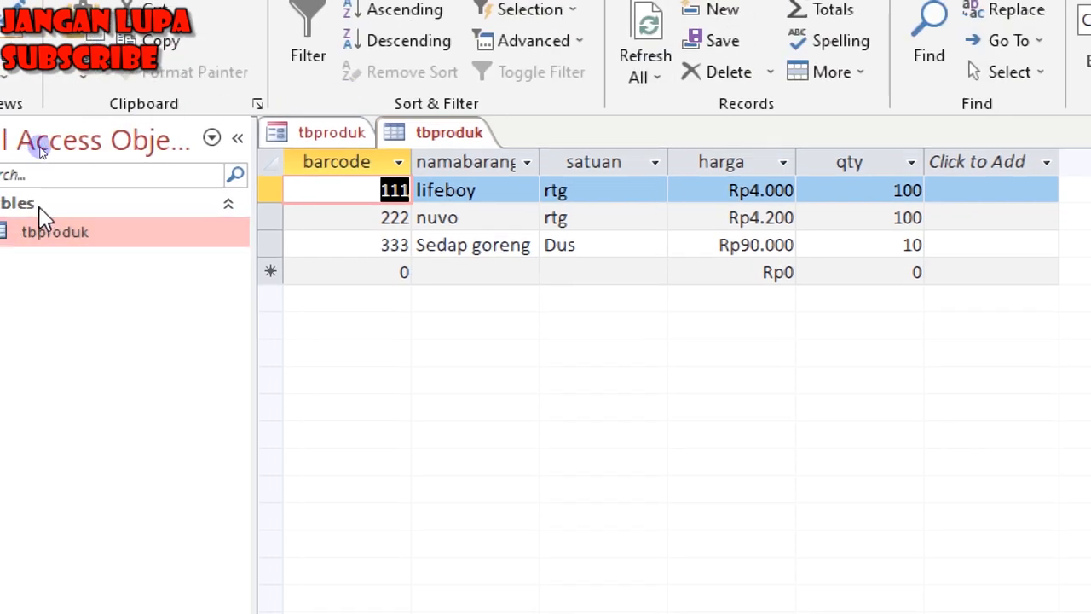
# Compare the Data Master Produk form against the tbproduk table records.
pyautogui.click(379, 134)
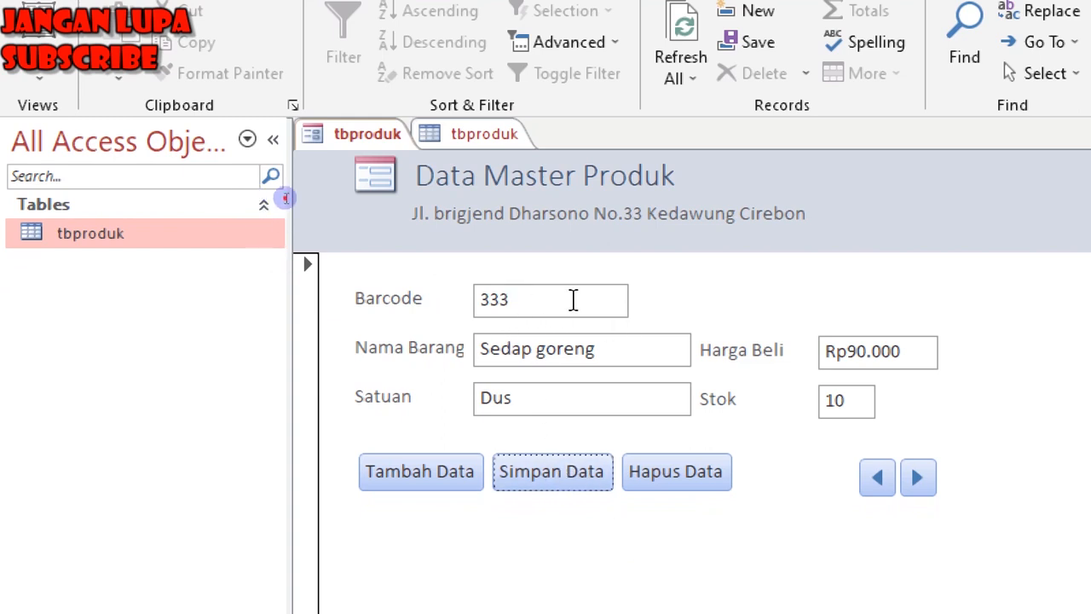
pyautogui.click(418, 300)
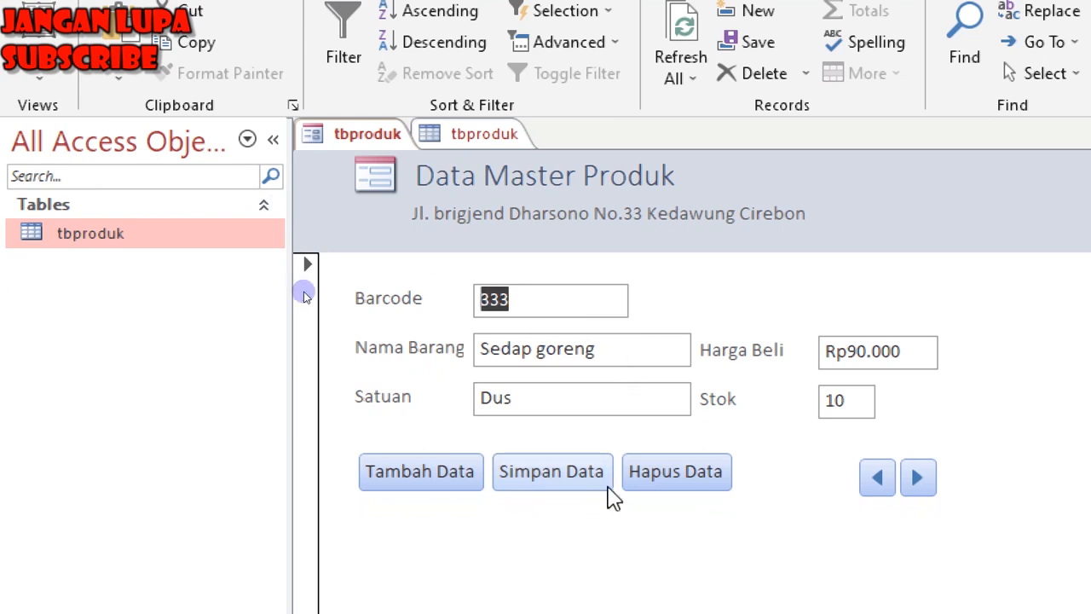
pyautogui.doubleClick(94, 235)
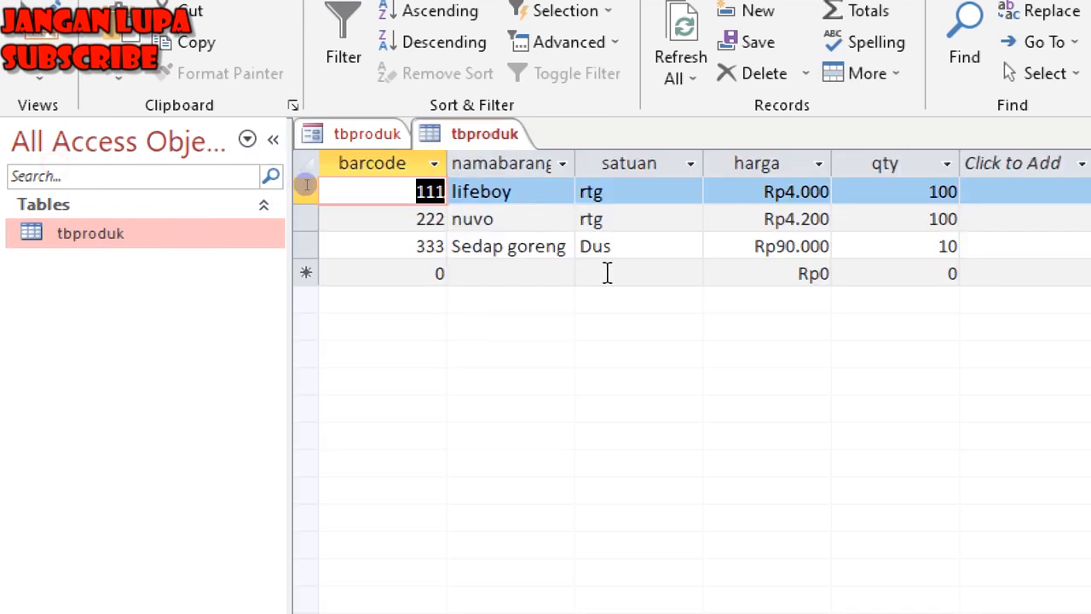
pyautogui.click(392, 138)
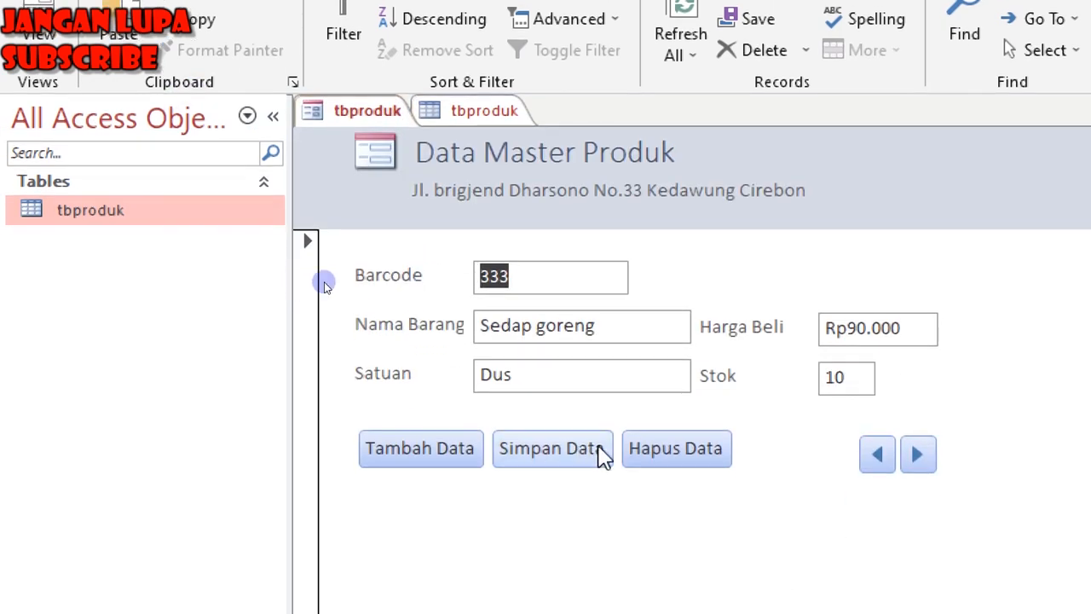
# Step past the last record, dismiss the error, then go back to record 111 lifeboy.
pyautogui.click(924, 455)
pyautogui.click(925, 455)
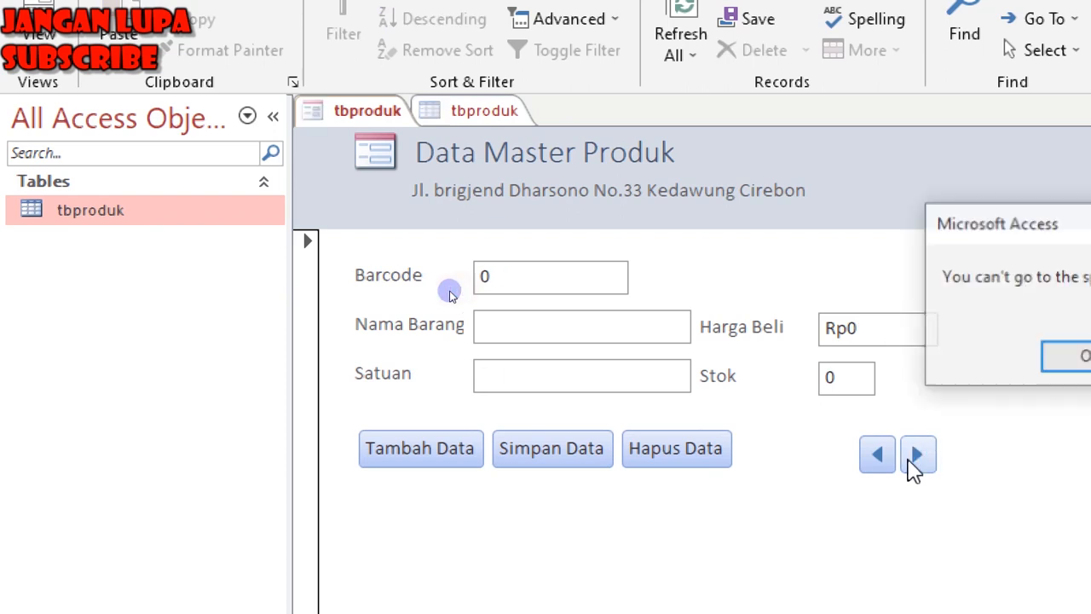
pyautogui.click(1050, 358)
pyautogui.click(882, 454)
pyautogui.click(820, 454)
pyautogui.click(820, 454)
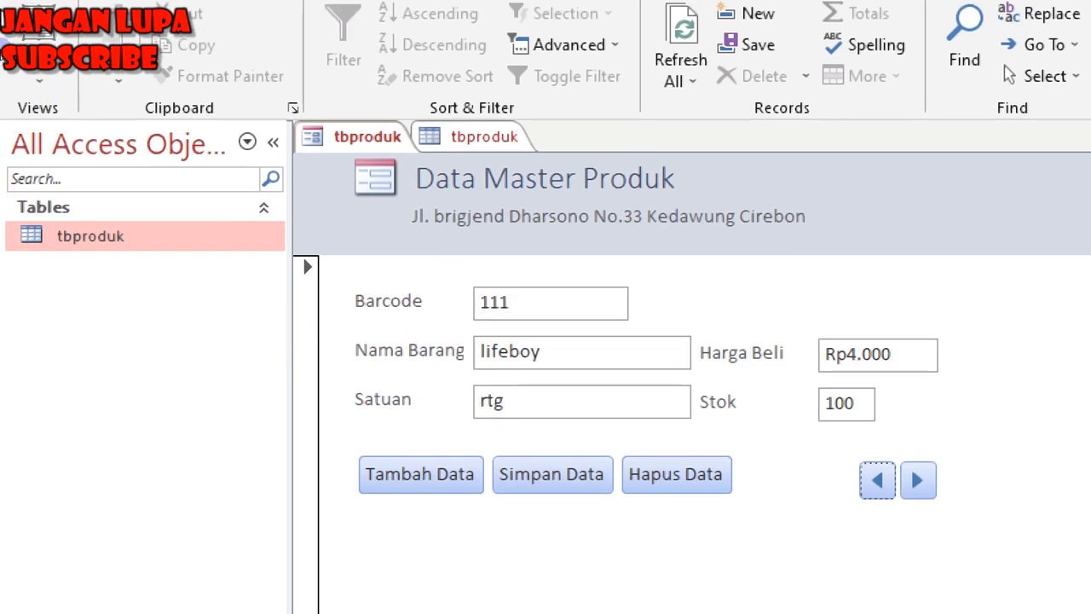
# Switch to Design View and open the Simpan Data button's On Click macro.
pyautogui.click(40, 87)
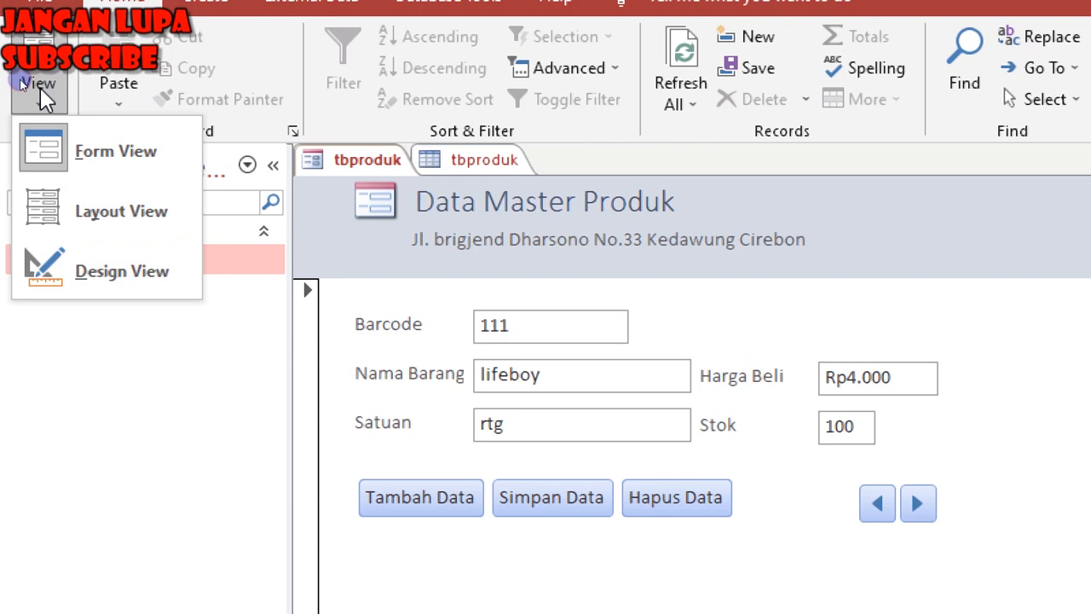
pyautogui.click(78, 285)
pyautogui.click(578, 581)
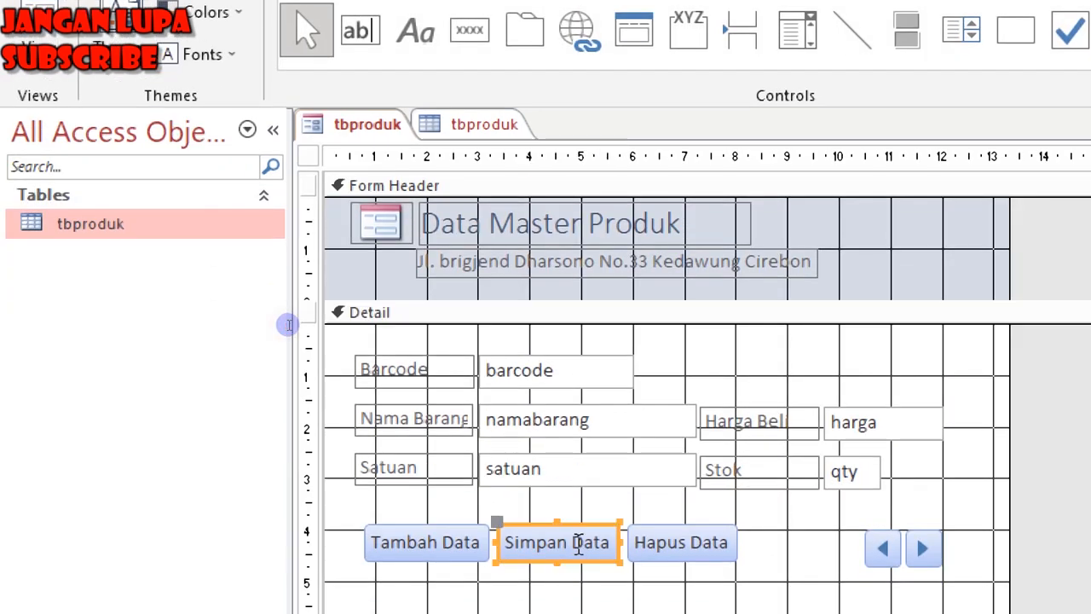
pyautogui.rightClick(578, 581)
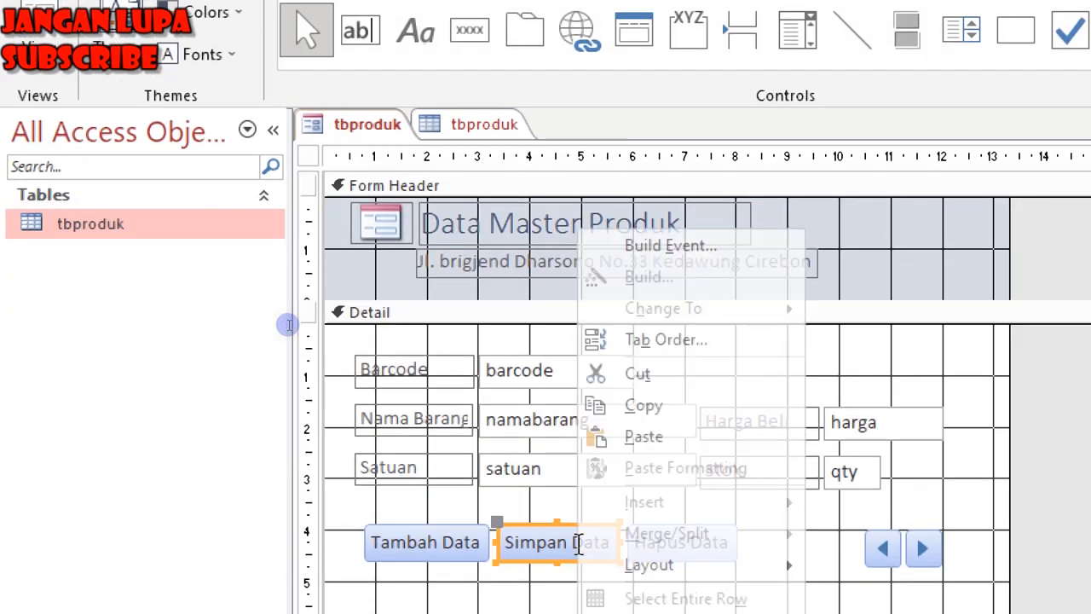
pyautogui.click(639, 249)
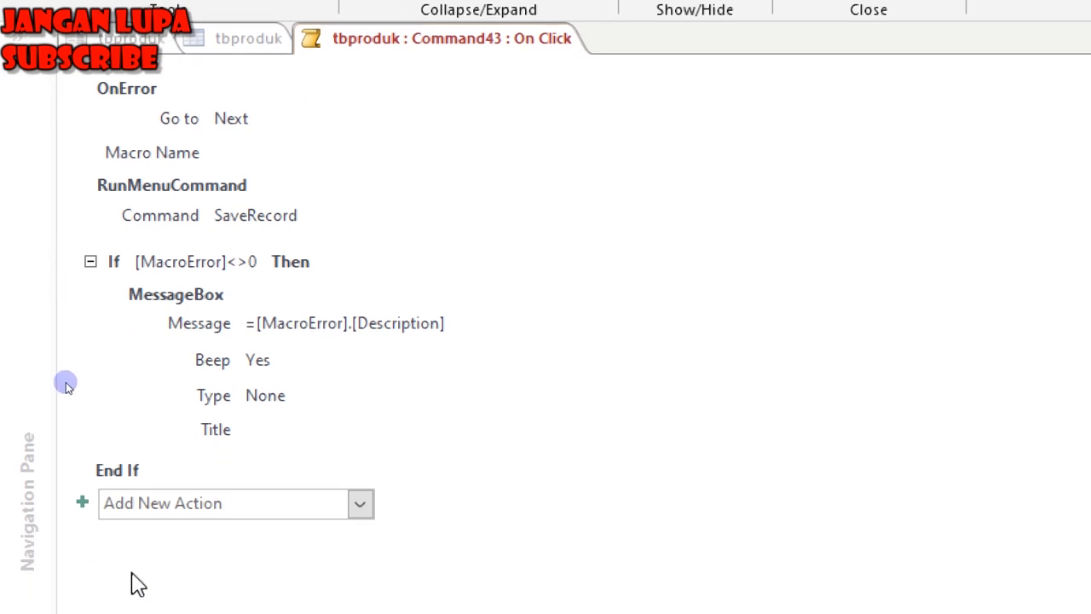
# Add a GoToRecord action to the macro after the If block.
pyautogui.click(153, 492)
pyautogui.write('GoToRecord')
pyautogui.press('Return')
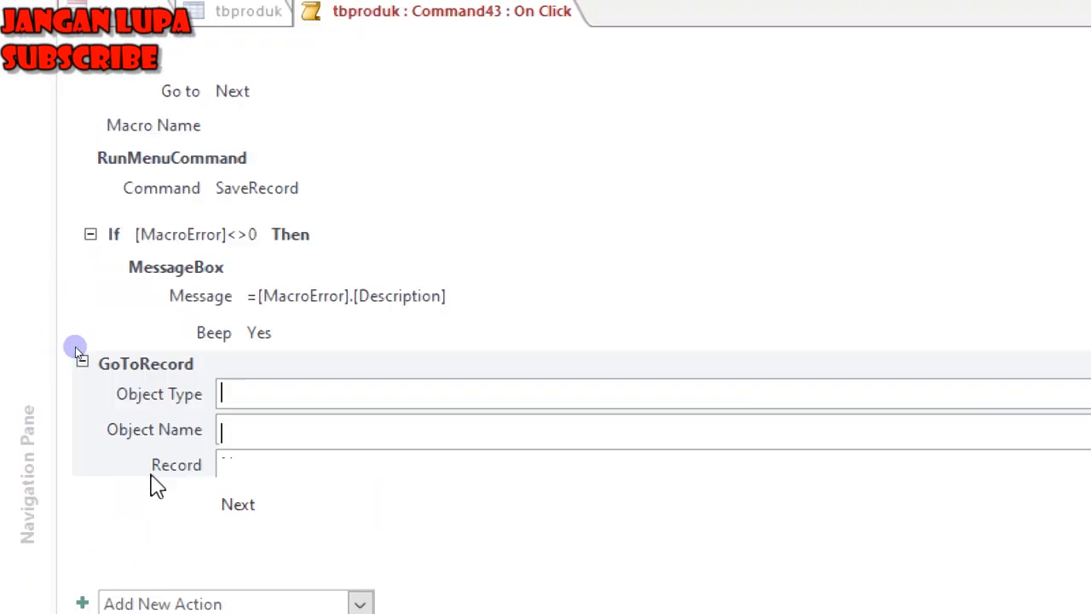